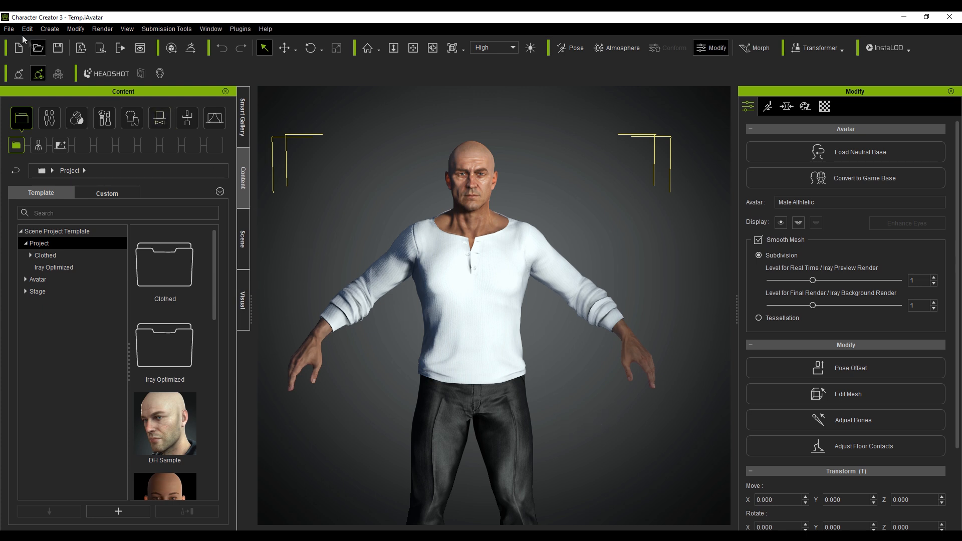
# - Start an FBX export of the clothed character with Blender as the target tool preset
pyautogui.click(9, 29)
pyautogui.moveTo(59, 128)
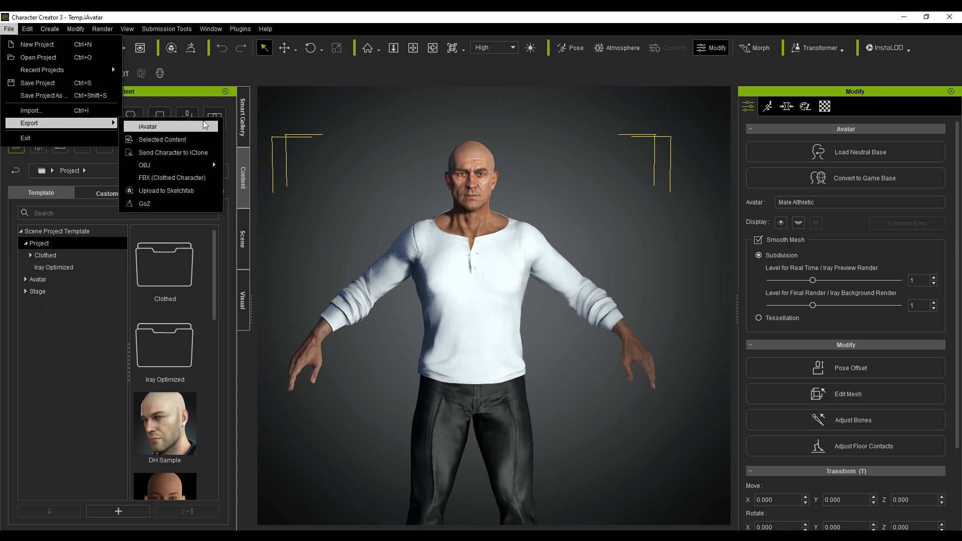
pyautogui.click(170, 178)
pyautogui.click(385, 82)
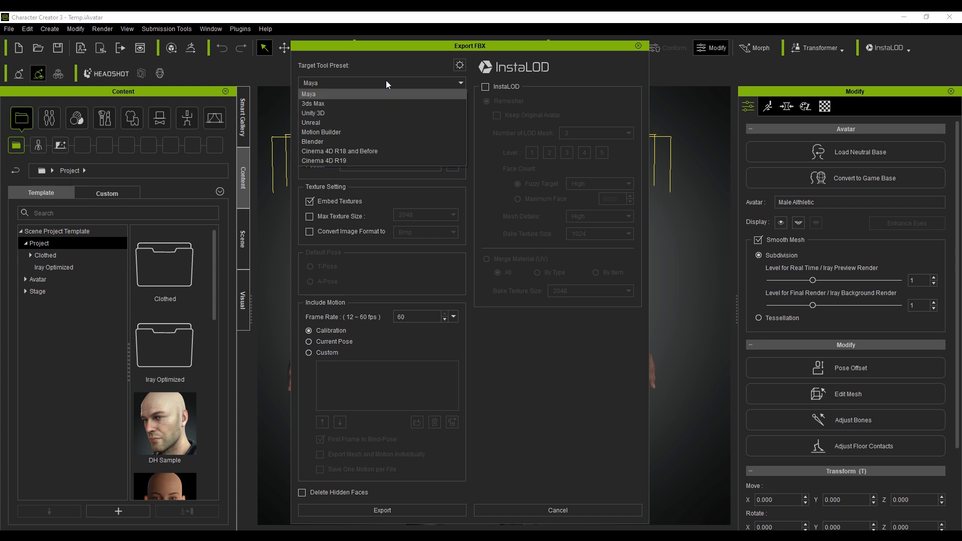
pyautogui.click(369, 142)
# - Export only the mesh with embedded textures off, saving it as MainCharacter in the Reallusion folder
pyautogui.click(386, 118)
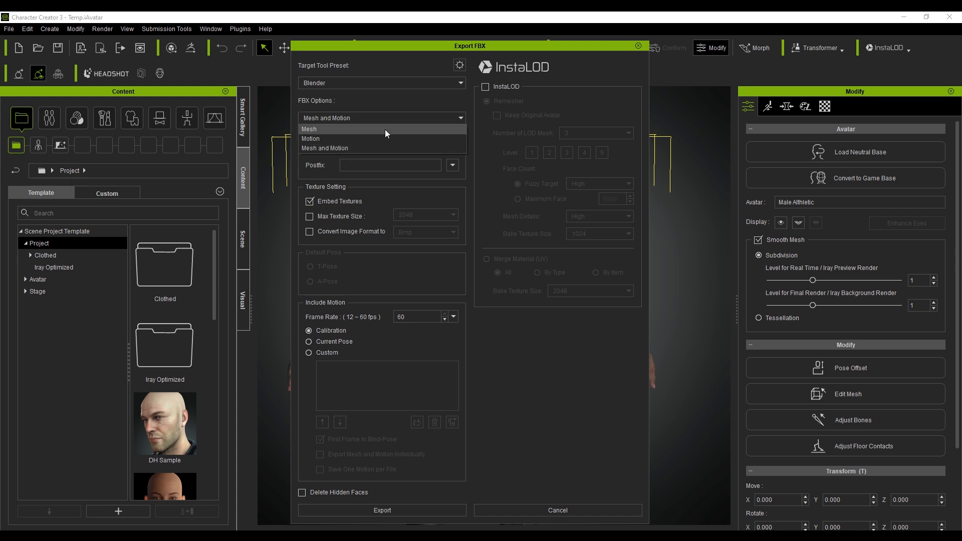
pyautogui.click(384, 129)
pyautogui.click(339, 202)
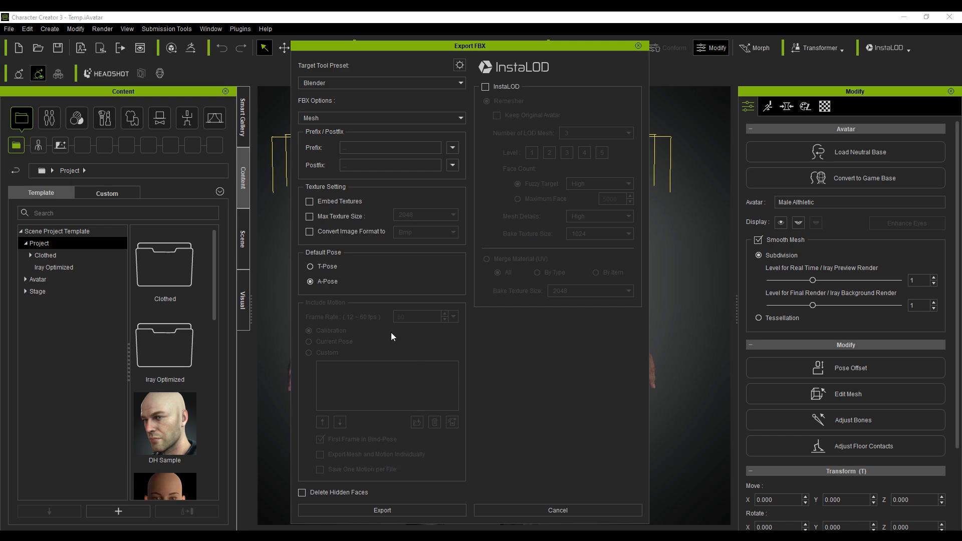
pyautogui.click(413, 512)
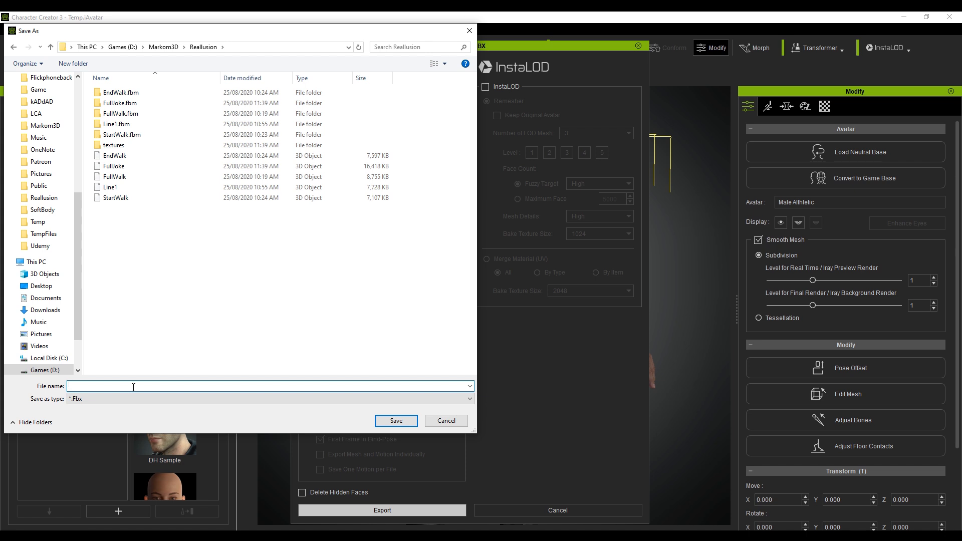
pyautogui.write('M')
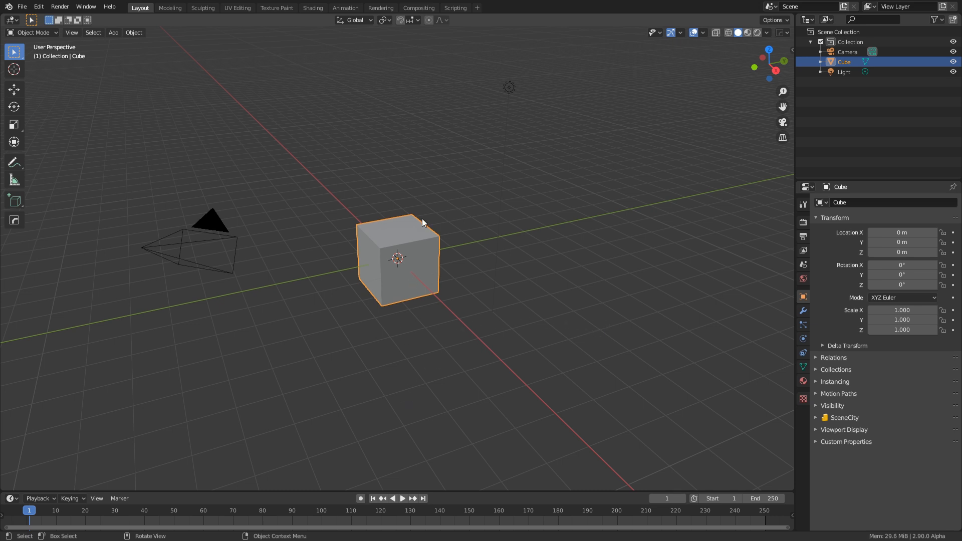
# - Switch to Blender, delete the default cube and import MainCharacter.Fbx from the Reallusion folder
pyautogui.press('Delete')
pyautogui.click(22, 6)
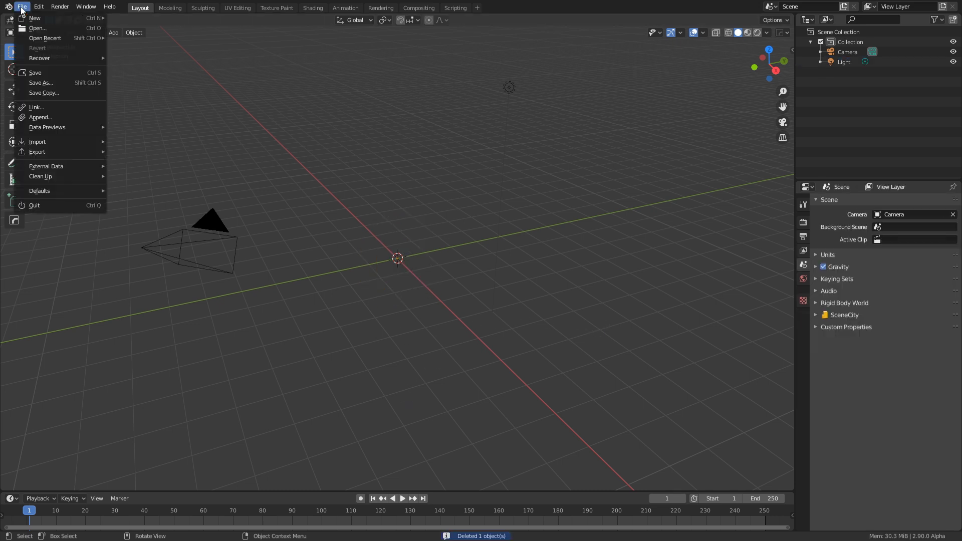
pyautogui.moveTo(79, 142)
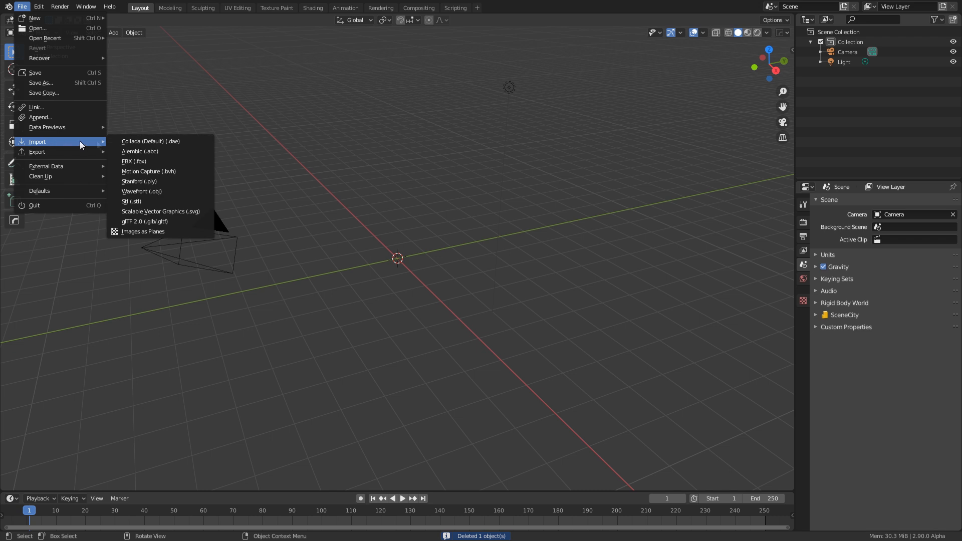
pyautogui.click(147, 160)
pyautogui.click(354, 268)
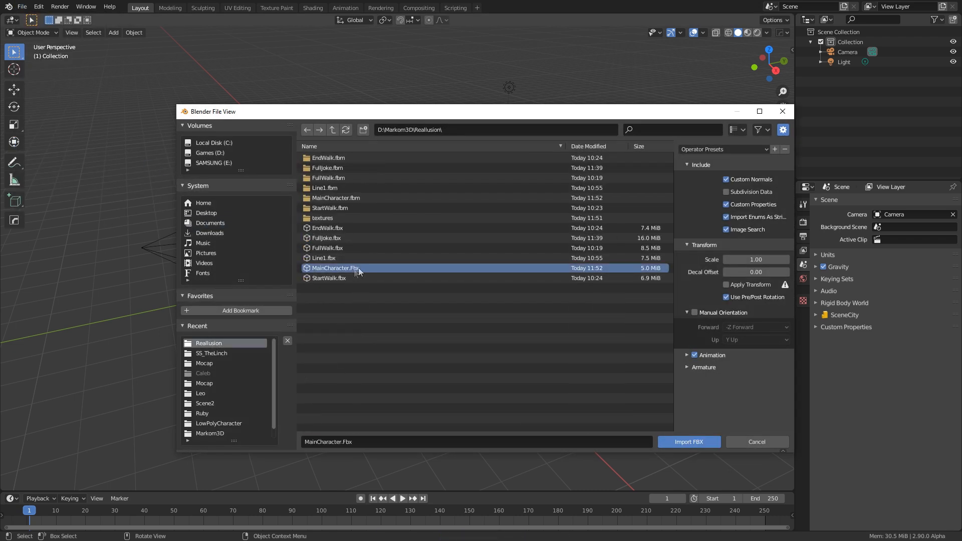
pyautogui.click(685, 443)
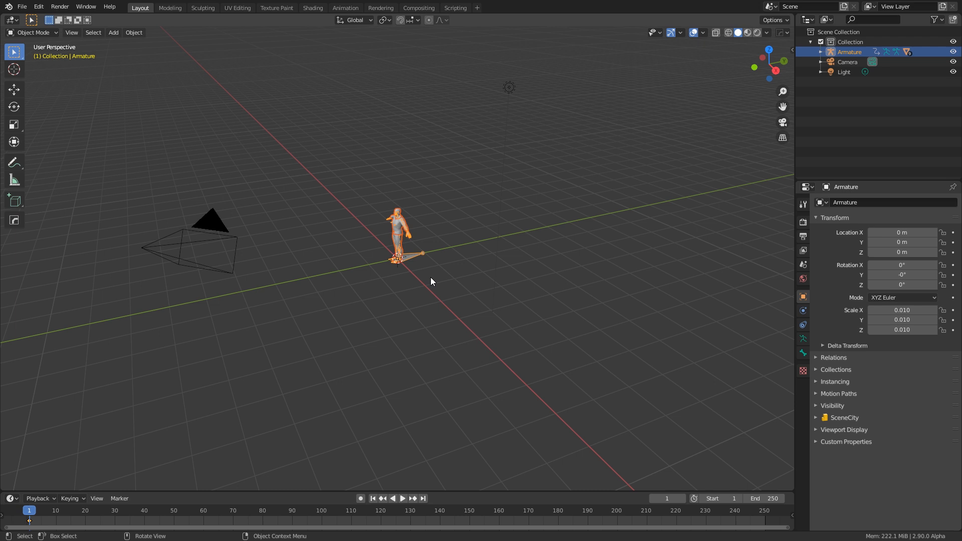
# - Frame the imported character from the front and display its armature in front of the mesh
pyautogui.press('KP_1')
pyautogui.scroll(10, 429, 273)
pyautogui.press('KP_Decimal')
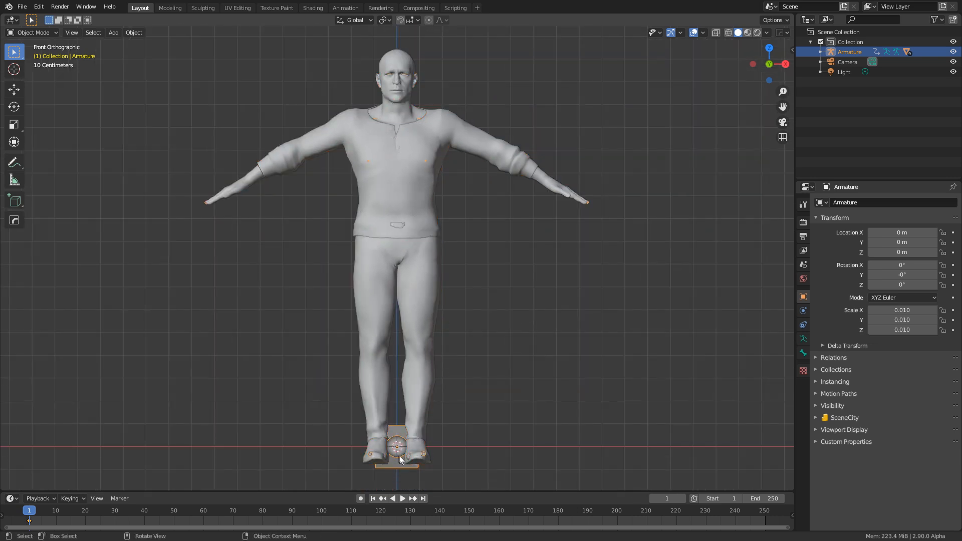
pyautogui.click(803, 339)
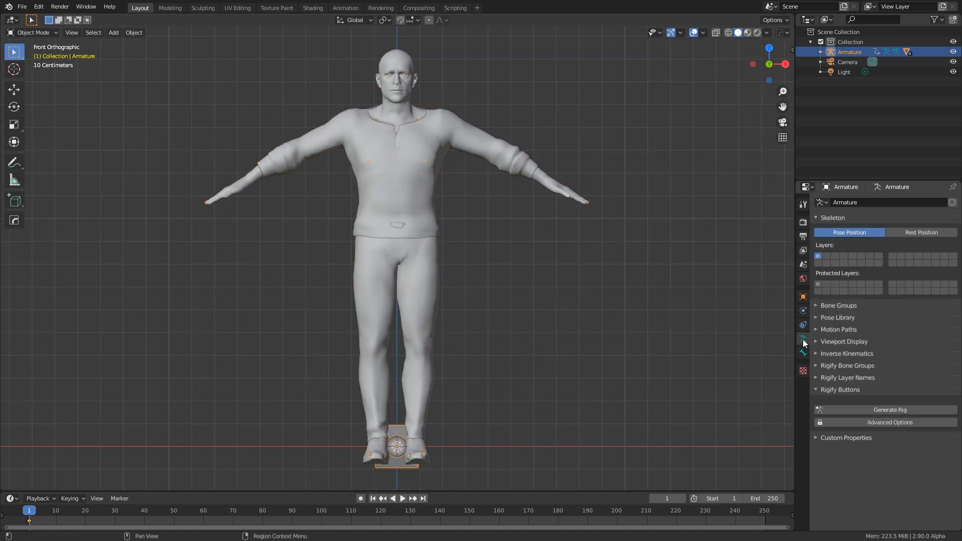
pyautogui.click(816, 341)
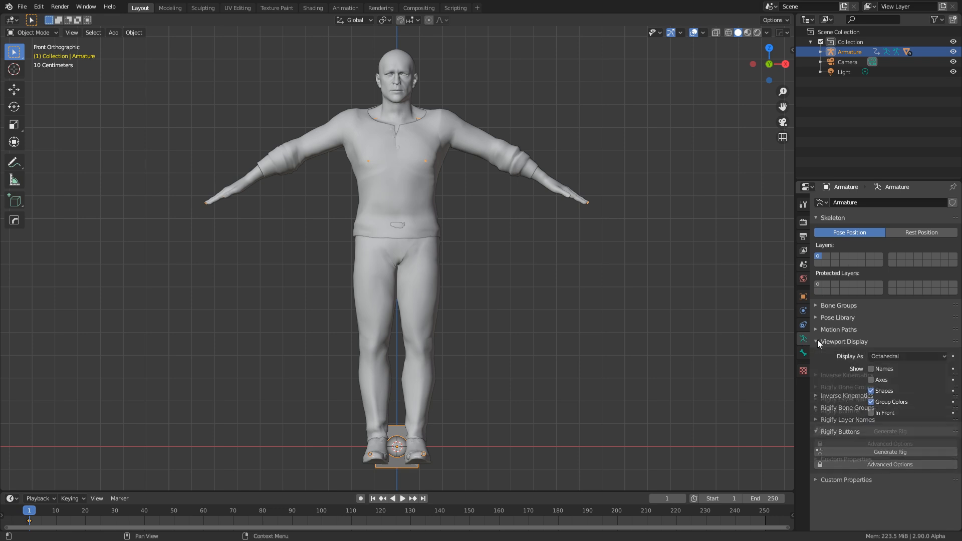
pyautogui.click(871, 413)
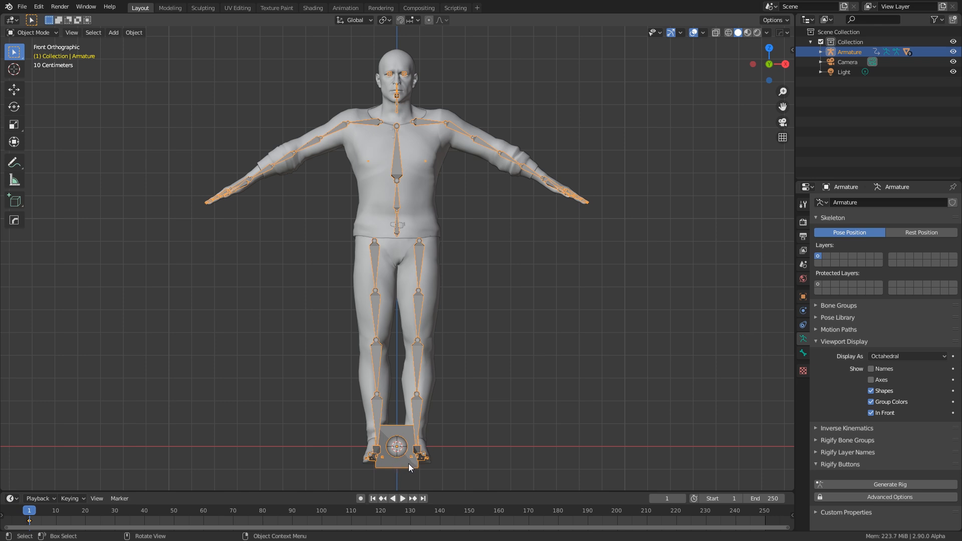
# - Move the armature up along the Z axis until the character's feet rest on the ground line
pyautogui.press('g')
pyautogui.press('z')
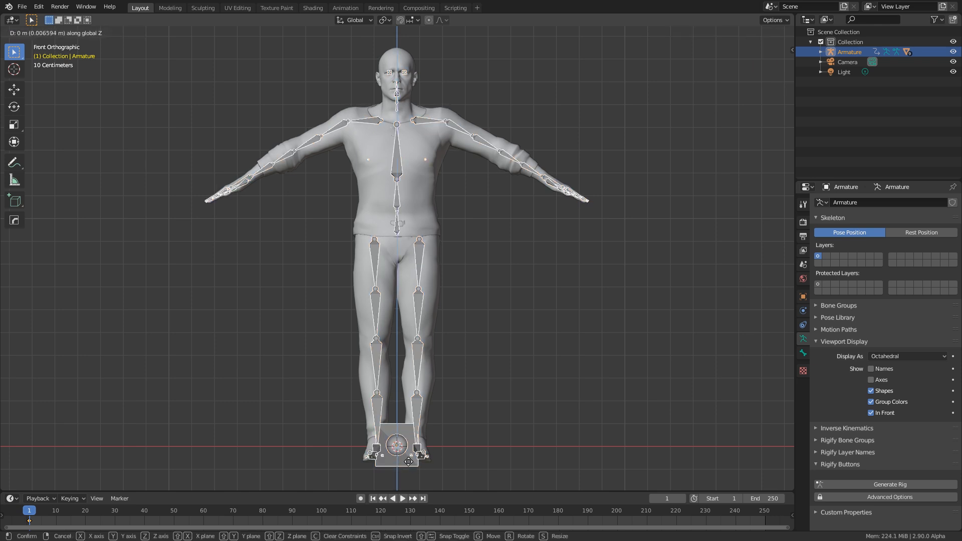
pyautogui.click(416, 446)
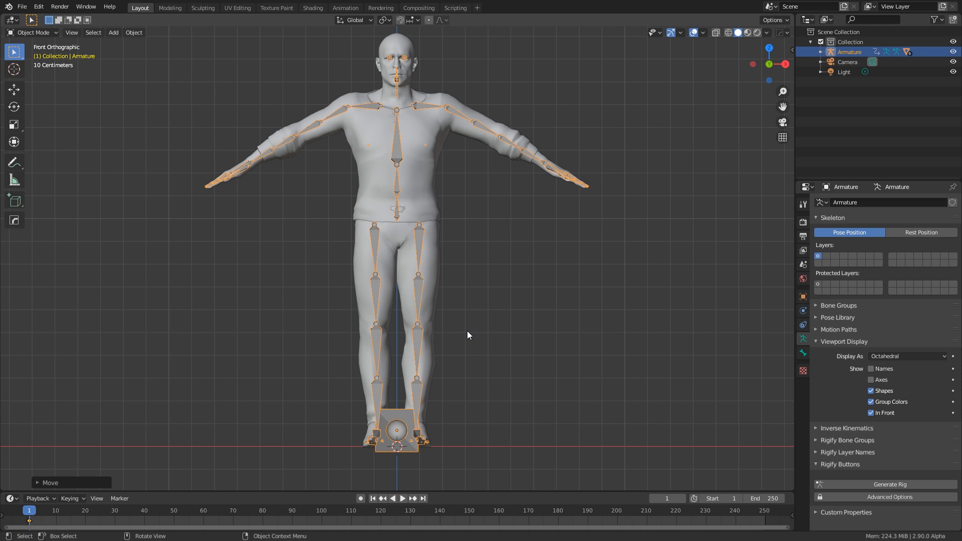
# - Apply all transforms to every object in the scene
pyautogui.press('a')
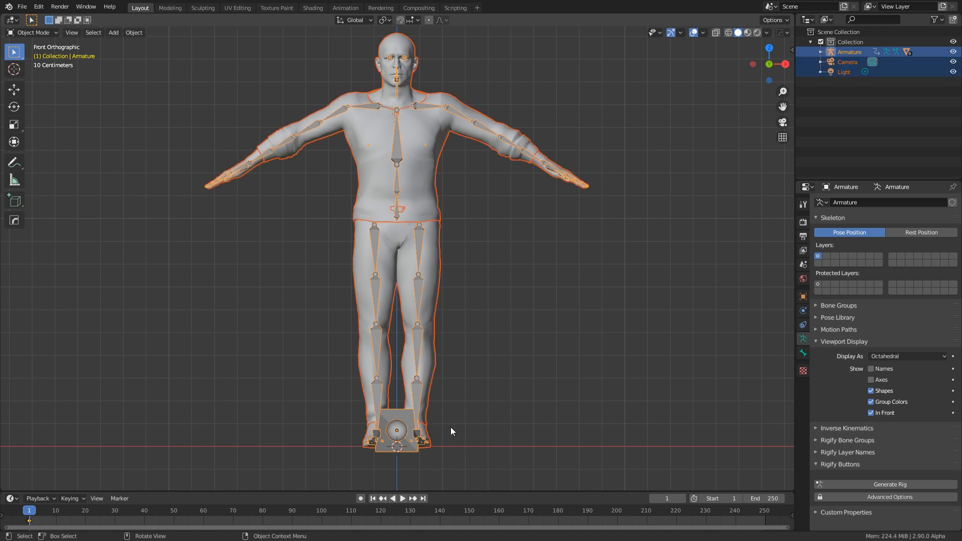
pyautogui.hotkey('ctrl', 'a')
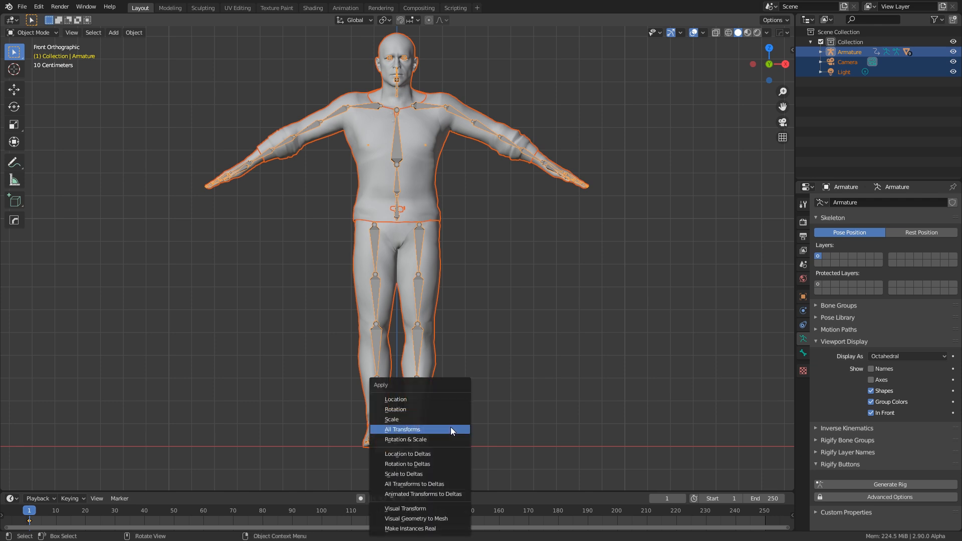
pyautogui.click(450, 427)
# - Select the CC_Base_Body mesh and widen the properties editor to show its vertex groups
pyautogui.click(429, 348)
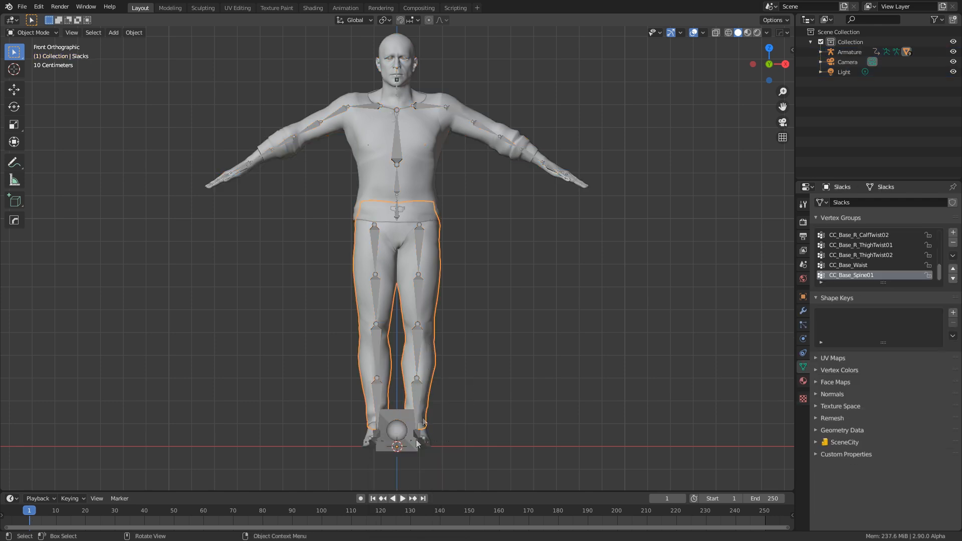
pyautogui.click(419, 184)
pyautogui.click(399, 72)
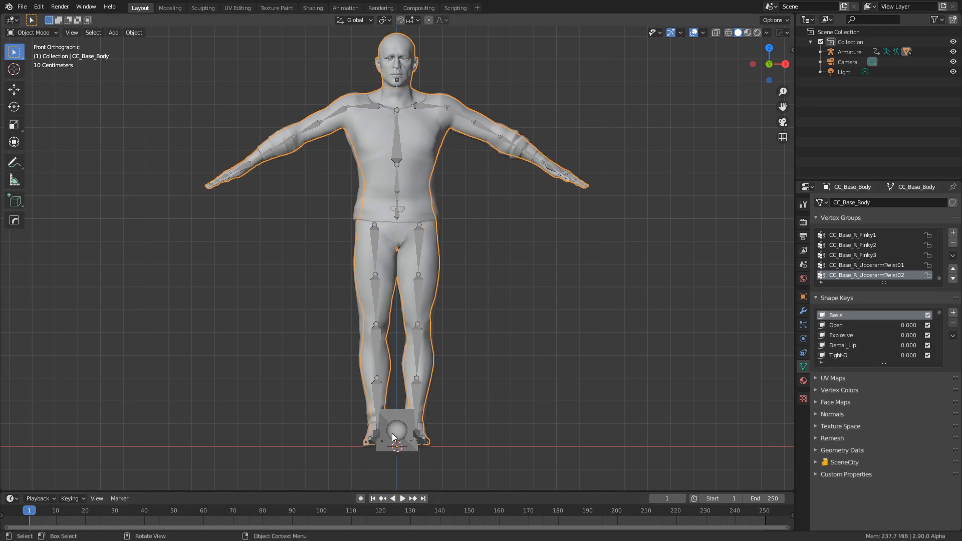
pyautogui.moveTo(796, 350); pyautogui.dragTo(711, 342)
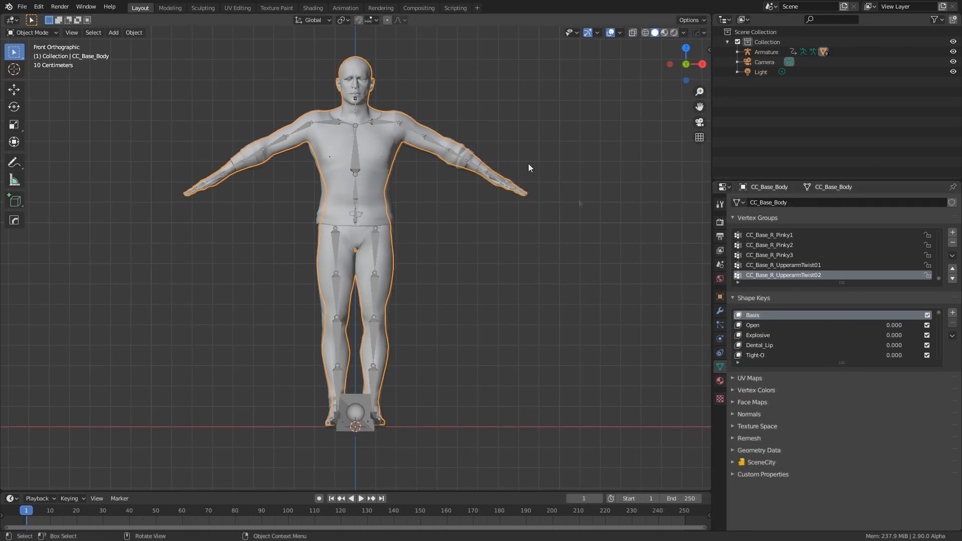
pyautogui.keyDown('shift'); pyautogui.moveTo(436, 108); pyautogui.dragTo(457, 189, button='middle'); pyautogui.keyUp('shift')
pyautogui.scroll(6, 456, 188)
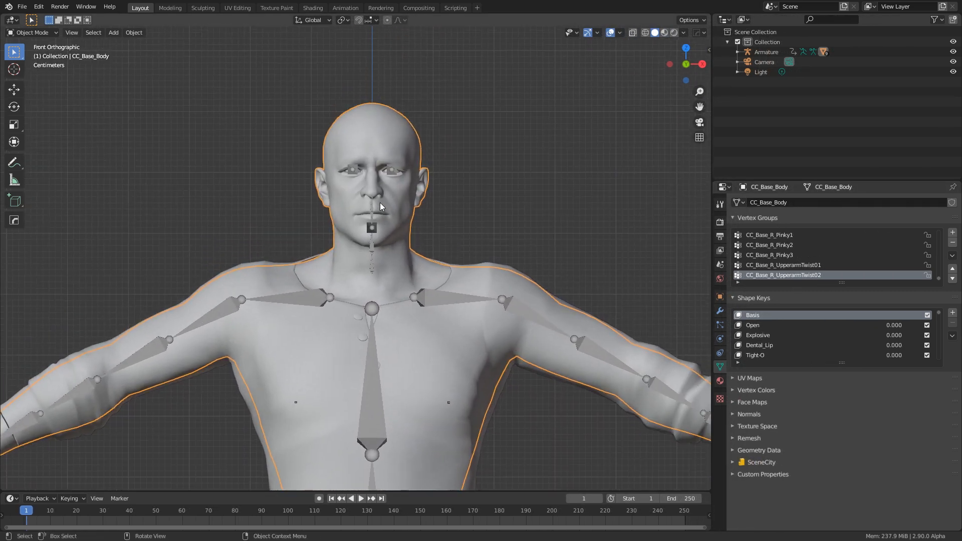
# - Enlarge the vertex group list, lock all vertex groups of CC_Base_Body and hide that mesh
pyautogui.moveTo(842, 283); pyautogui.dragTo(842, 413)
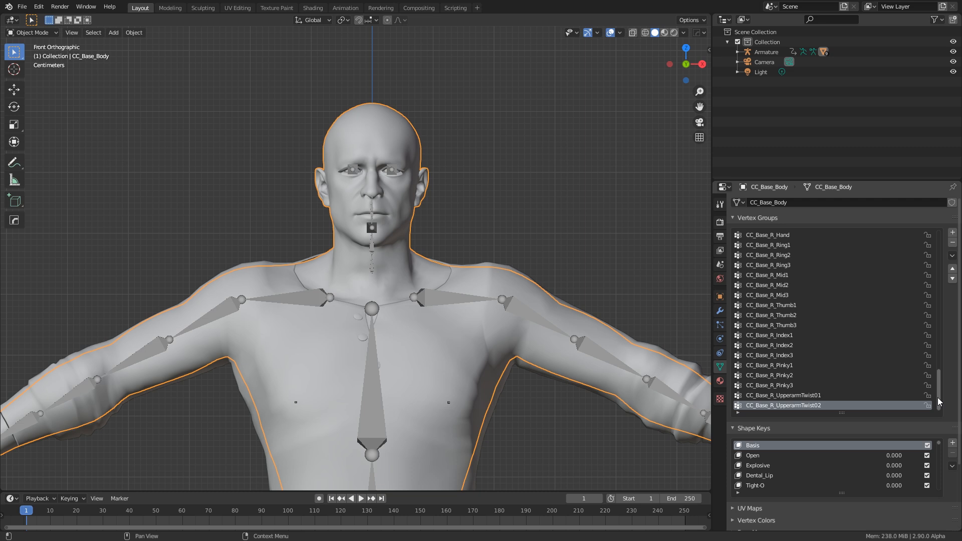
pyautogui.moveTo(938, 401); pyautogui.dragTo(929, 267)
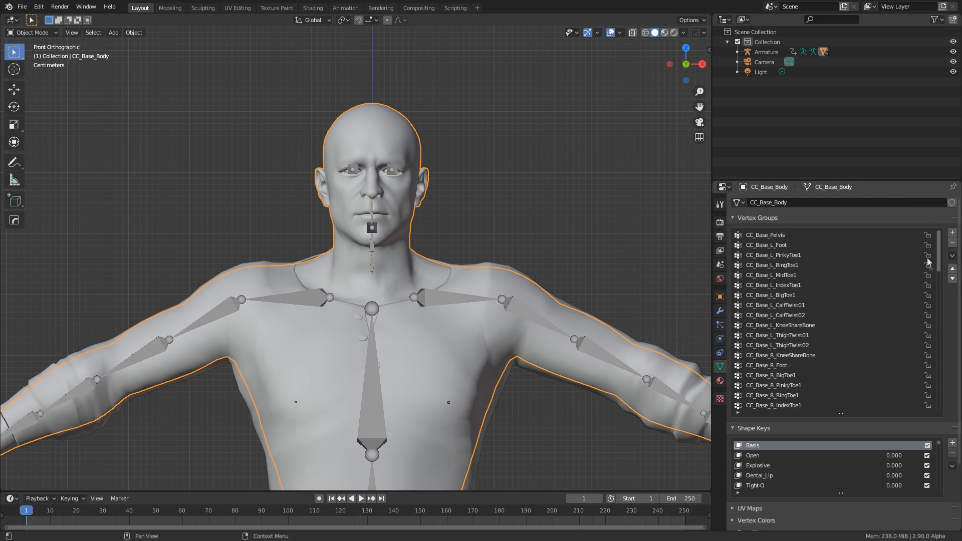
pyautogui.click(952, 256)
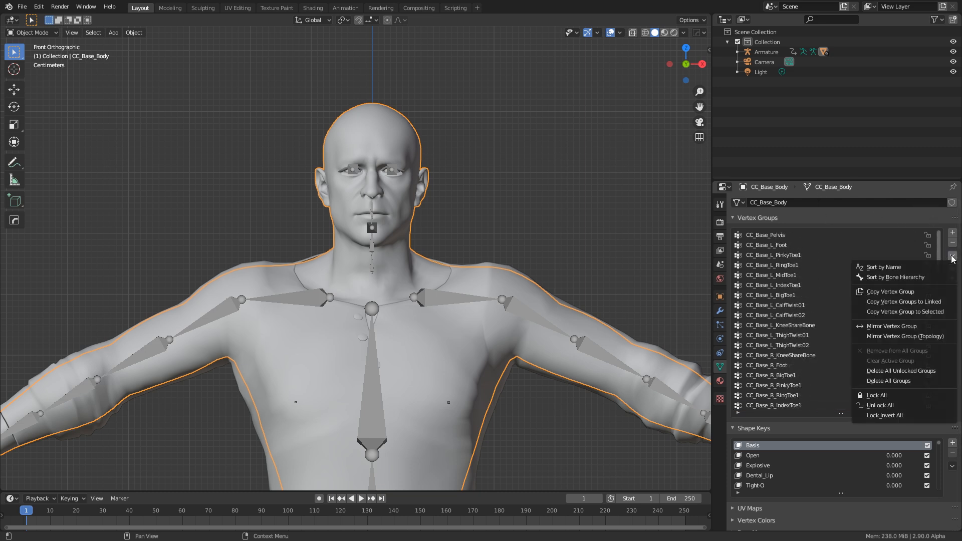
pyautogui.click(912, 395)
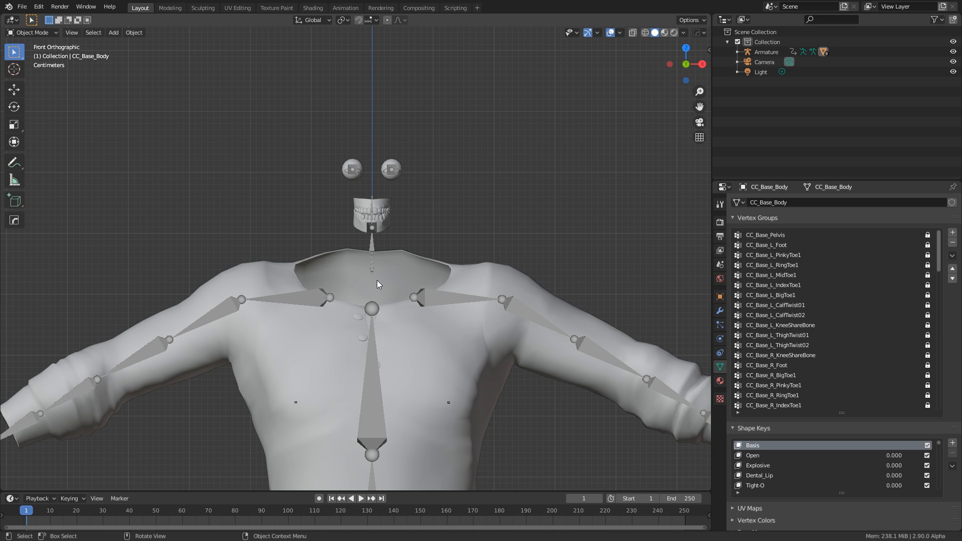
# - Lock both vertex groups of the CC_Base_Eye mesh and hide the eyes
pyautogui.scroll(5, 416, 171)
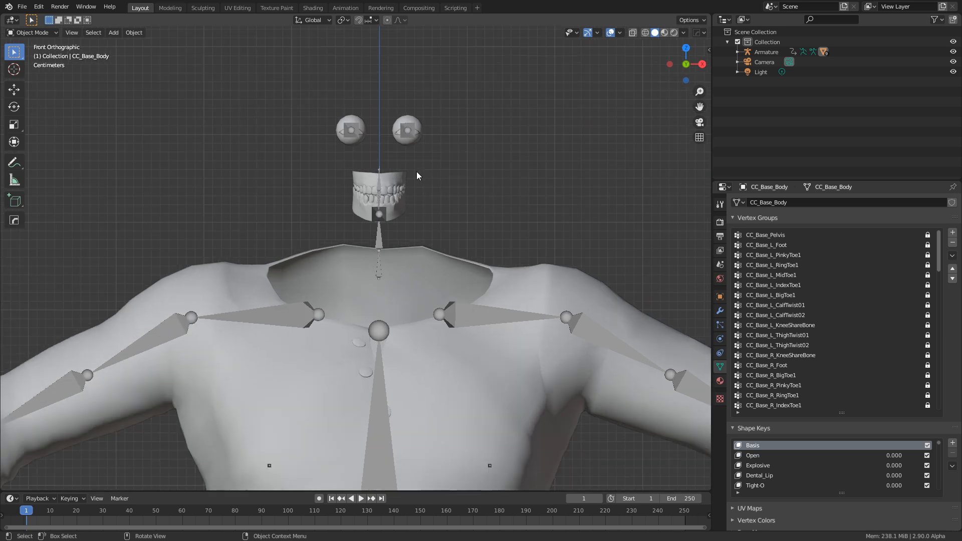
pyautogui.click(406, 215)
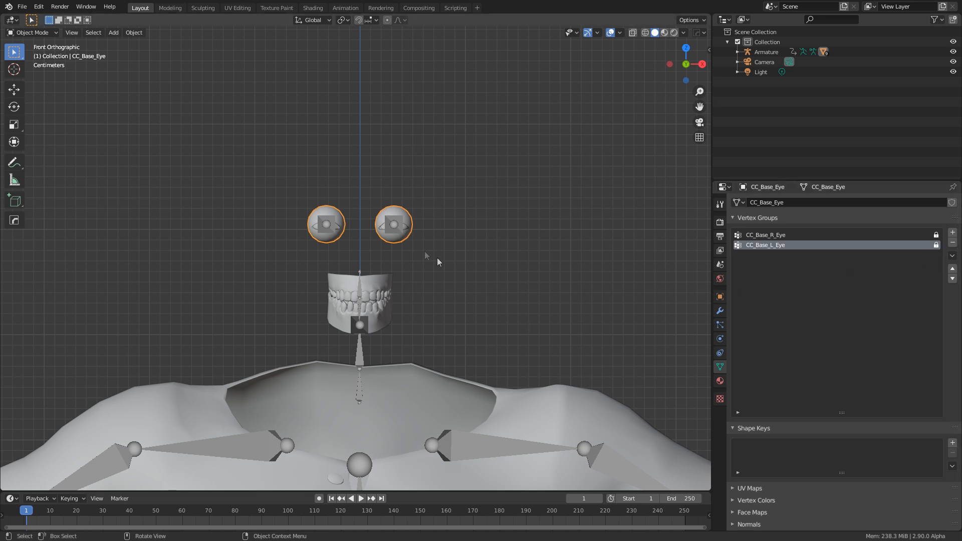
pyautogui.press('h')
# - Lock the CC_Base_Head vertex group on the eye occlusion and tear line meshes, hiding each one
pyautogui.click(406, 227)
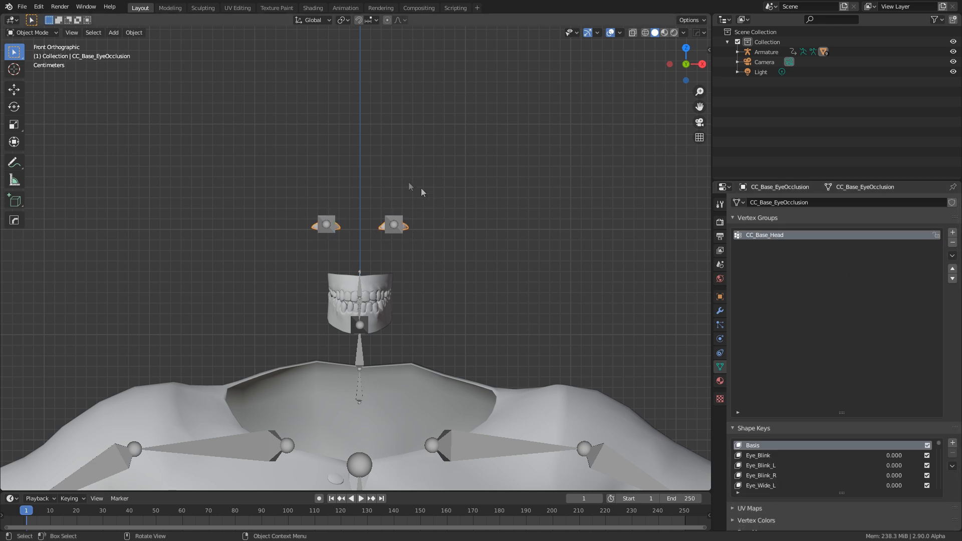
pyautogui.click(935, 235)
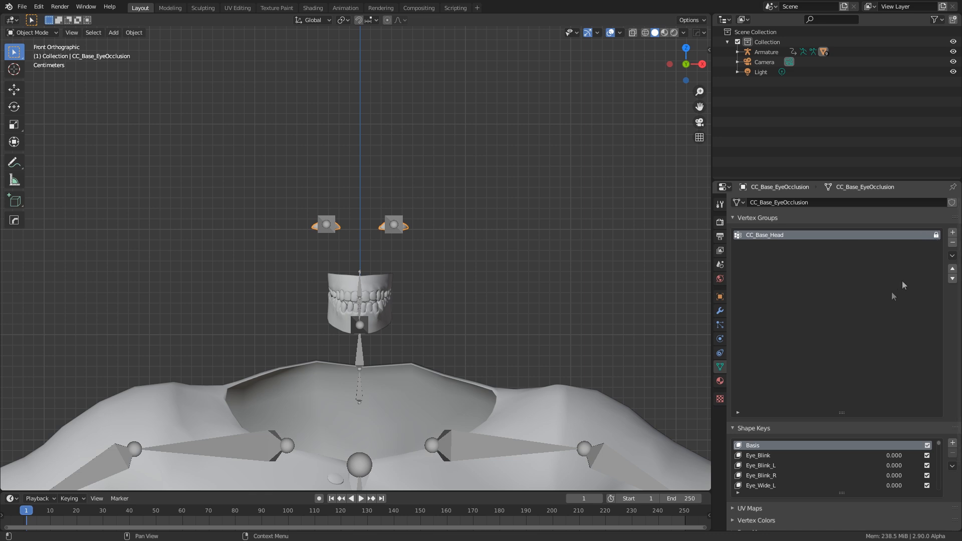
pyautogui.click(405, 227)
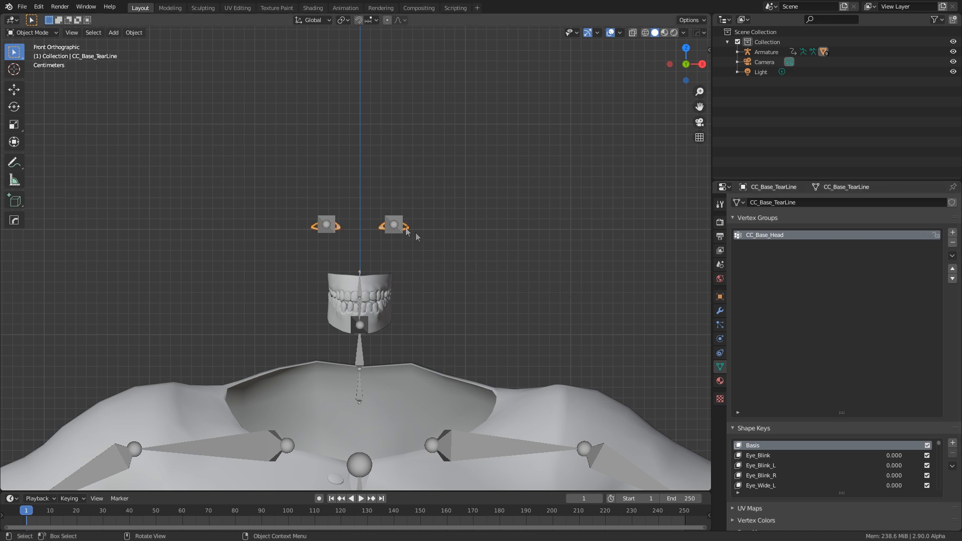
pyautogui.click(423, 238)
# - Lock the two vertex groups of the CC_Base_Teeth mesh and hide the teeth
pyautogui.click(371, 287)
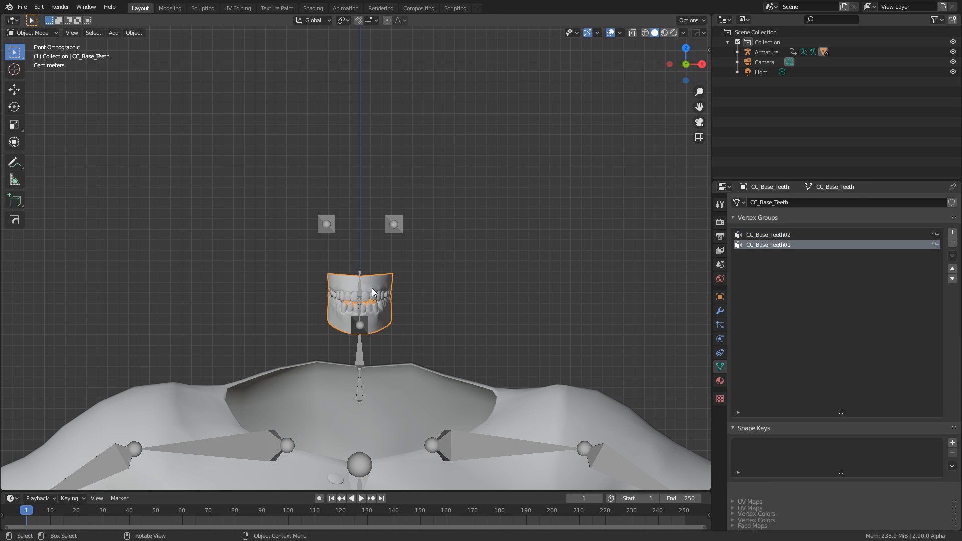
pyautogui.moveTo(936, 234); pyautogui.dragTo(936, 245)
pyautogui.press('h')
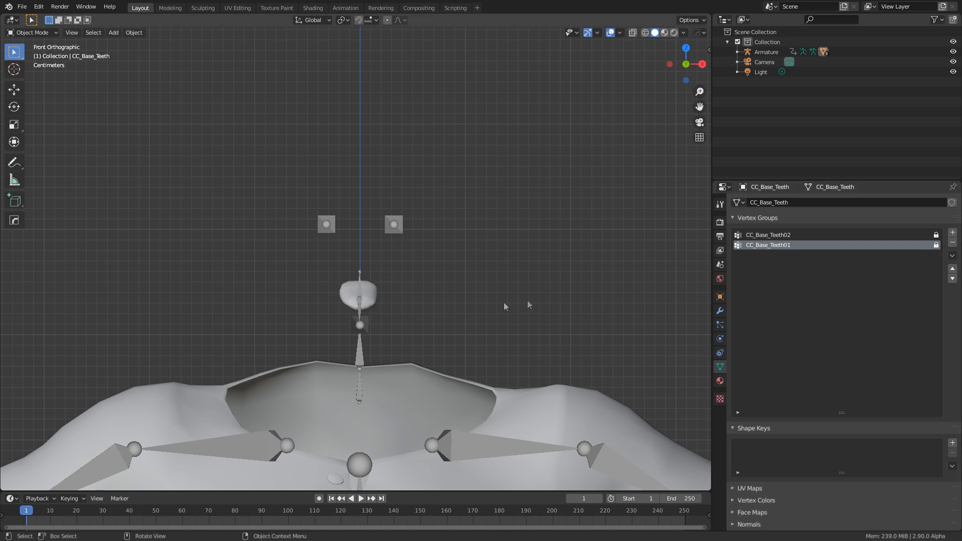
# - Lock the three vertex groups of the CC_Base_Tongue mesh and hide the tongue
pyautogui.click(372, 302)
pyautogui.press('h')
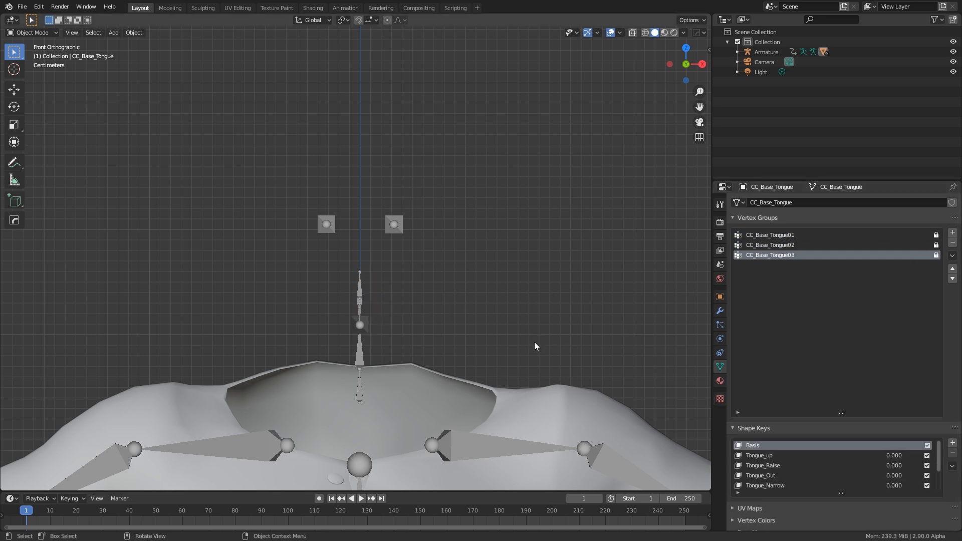
pyautogui.scroll(-7, 534, 345)
pyautogui.scroll(-3, 403, 247)
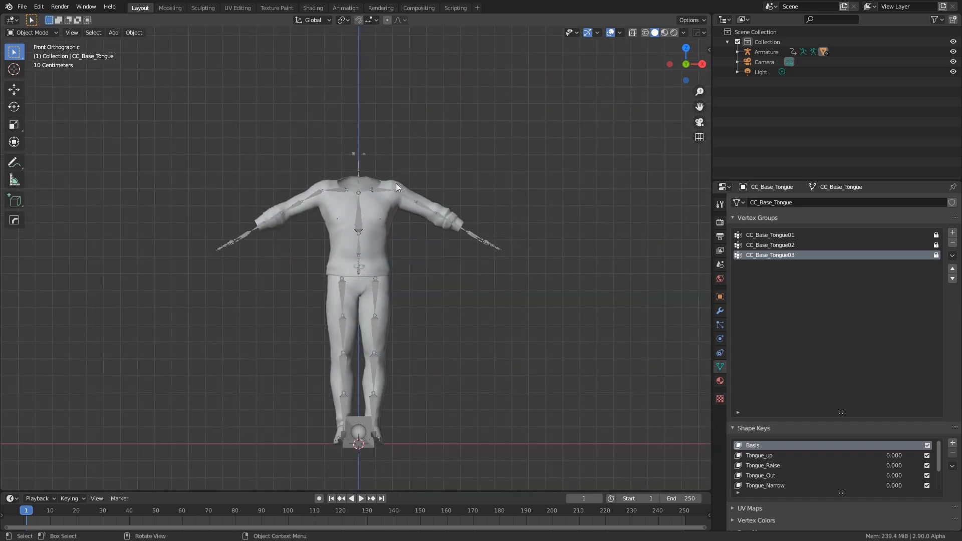
# - Lock all vertex groups of the Henley_Longsleeve mesh and hide the shirt
pyautogui.click(378, 243)
pyautogui.click(952, 255)
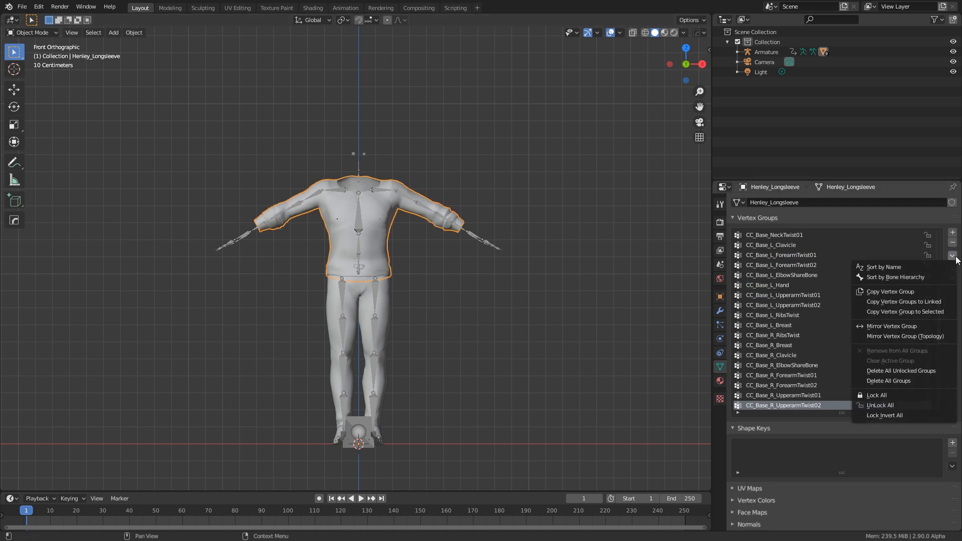
pyautogui.click(899, 396)
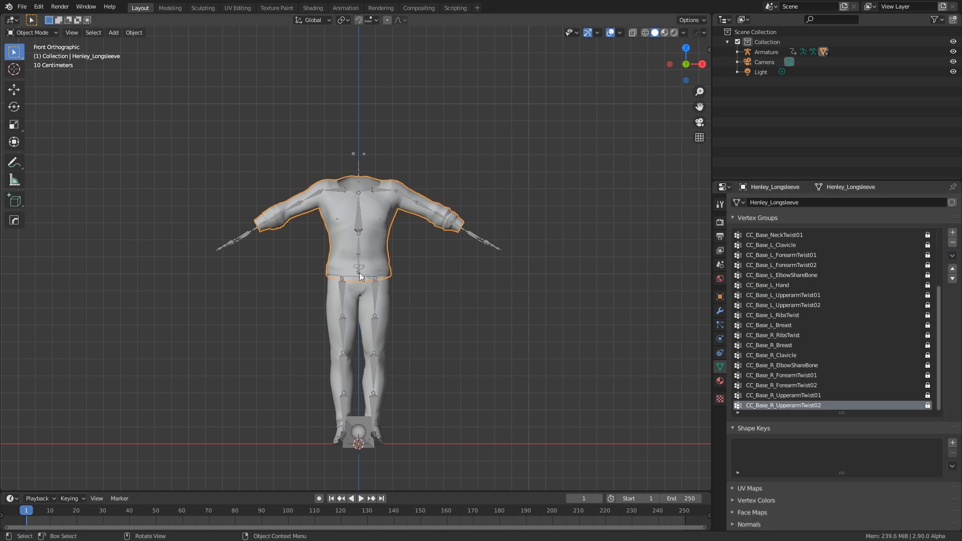
pyautogui.press('h')
# - Lock the vertex groups of the Slacks mesh from CC_Base_Pelvis down the list and hide the slacks
pyautogui.click(390, 289)
pyautogui.click(937, 235)
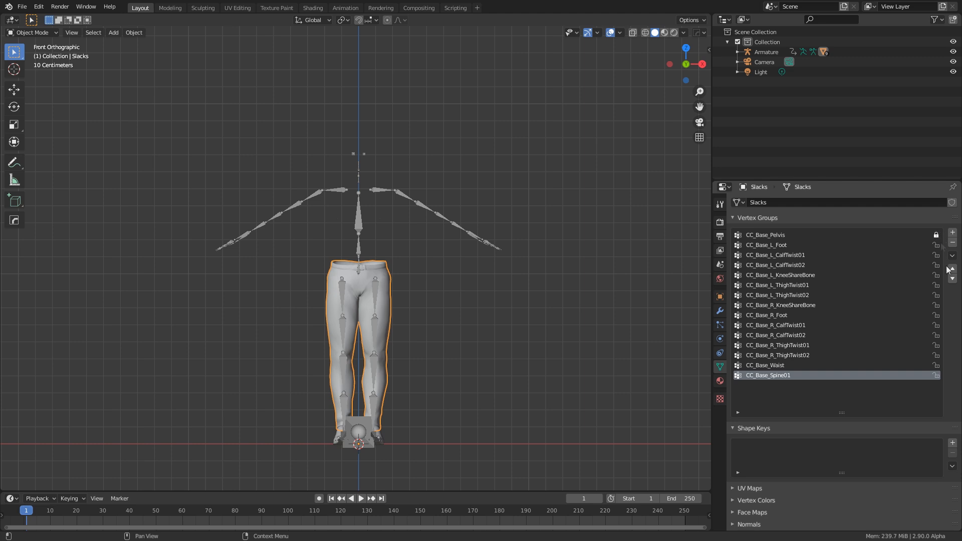
pyautogui.moveTo(936, 375); pyautogui.dragTo(937, 235)
pyautogui.press('h')
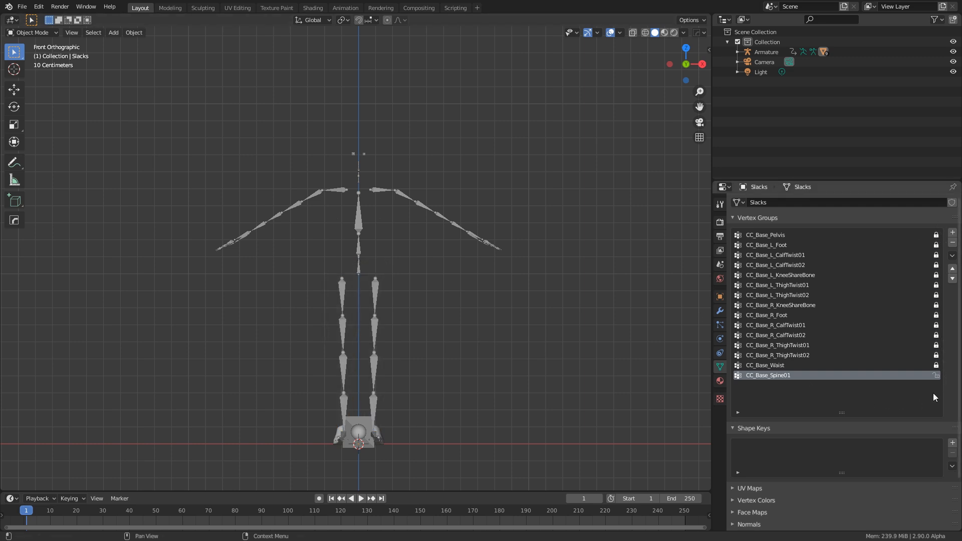
# - Lock the six vertex groups of the Leather_shoes mesh and hide the shoes
pyautogui.click(381, 439)
pyautogui.click(382, 438)
pyautogui.moveTo(936, 235); pyautogui.dragTo(935, 286)
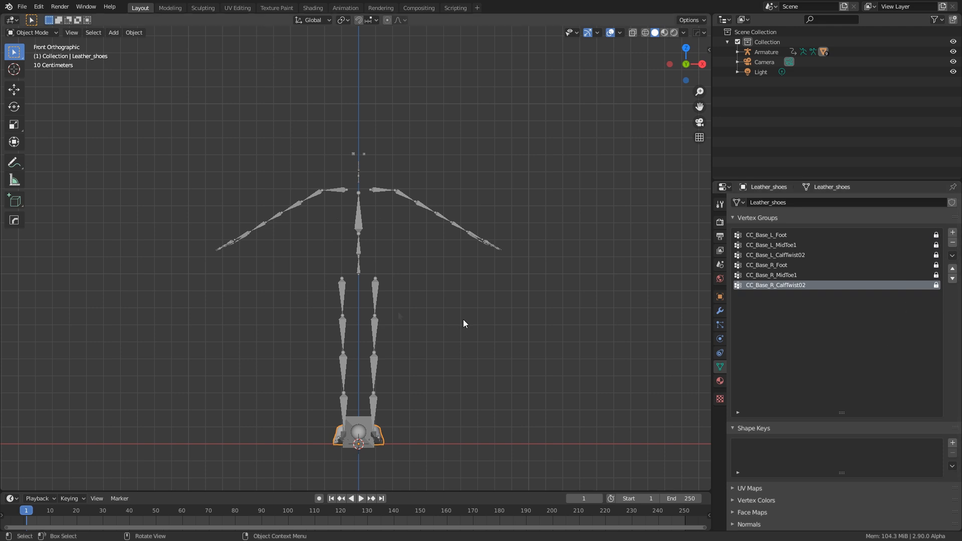
pyautogui.press('h')
# - Unhide all hidden meshes and make CC_Base_Body the active object while keeping the other meshes selected
pyautogui.hotkey('alt', 'h')
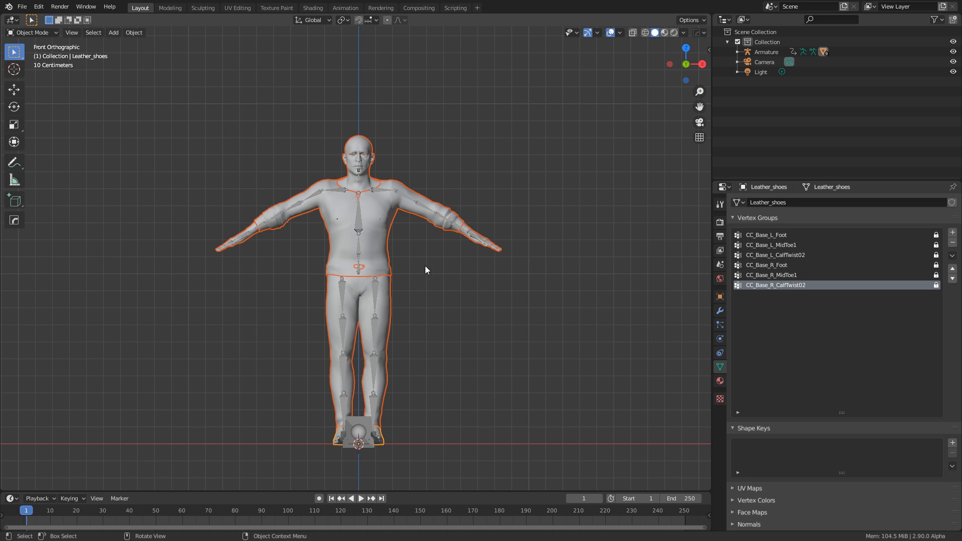
pyautogui.keyDown('shift'); pyautogui.moveTo(424, 247); pyautogui.dragTo(425, 295, button='middle'); pyautogui.keyUp('shift')
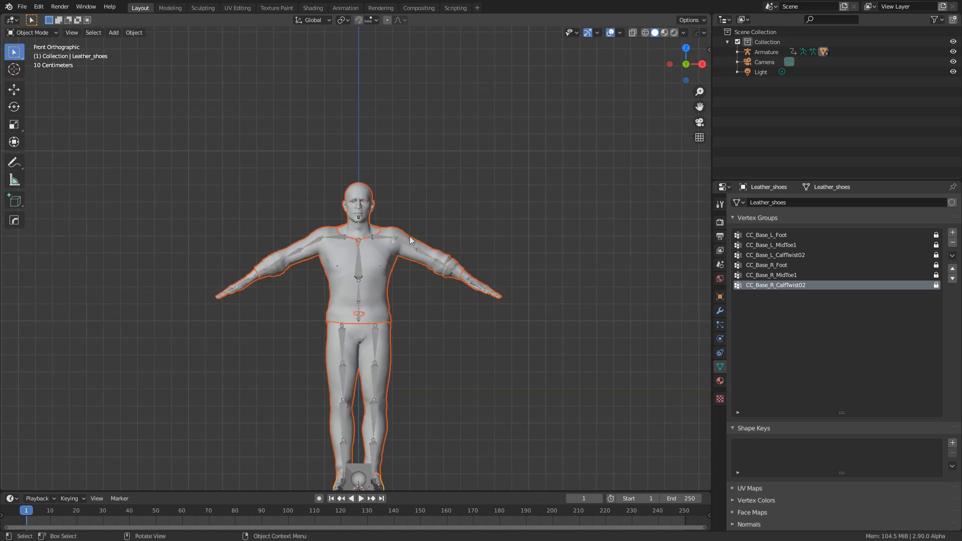
pyautogui.keyDown('shift'); pyautogui.click(366, 233); pyautogui.keyUp('shift')
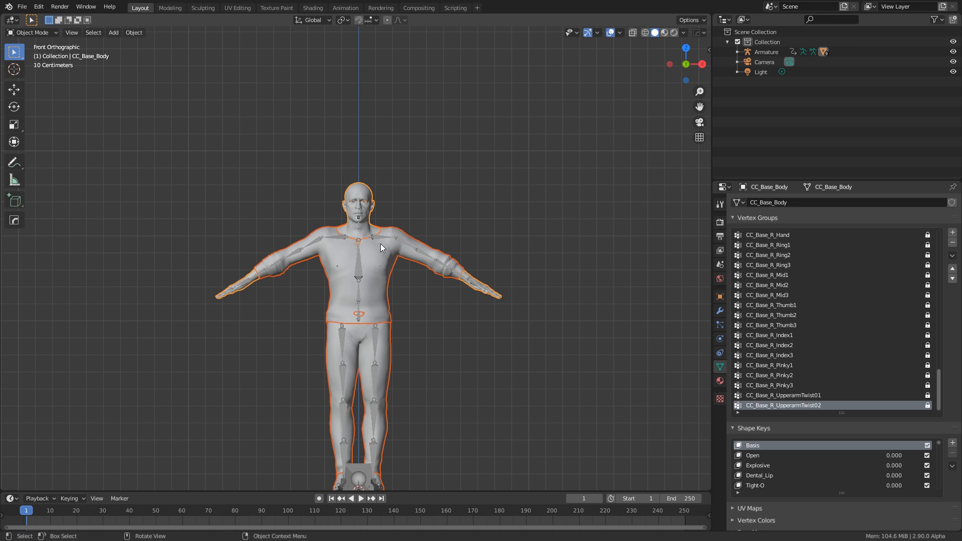
# - Load the selected character meshes into Auto-Rig Pro: Smart with Get Selected Objects
pyautogui.press('n')
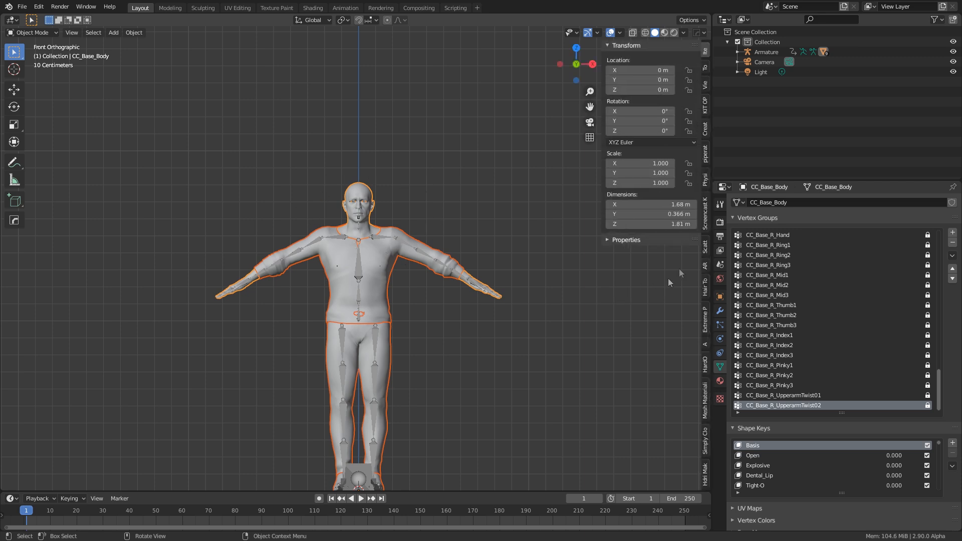
pyautogui.click(705, 268)
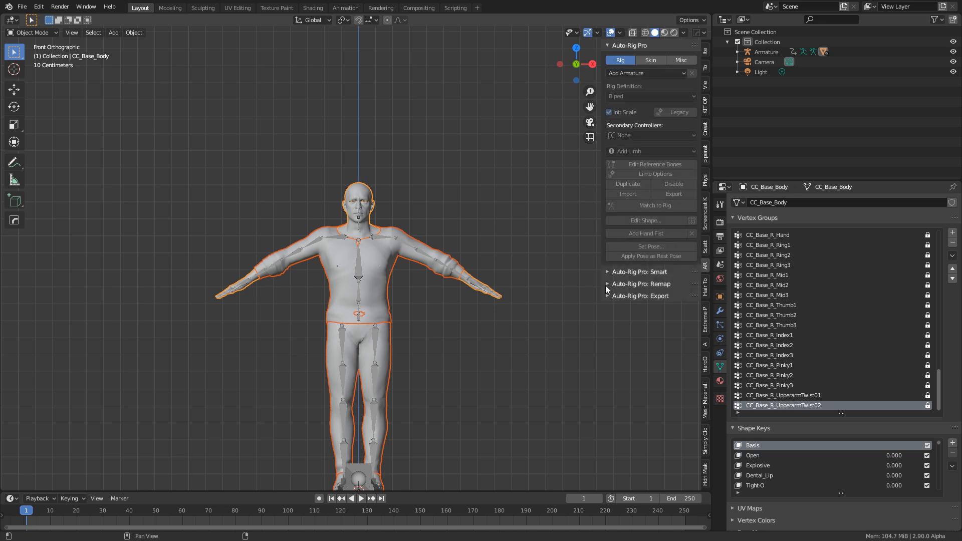
pyautogui.click(607, 272)
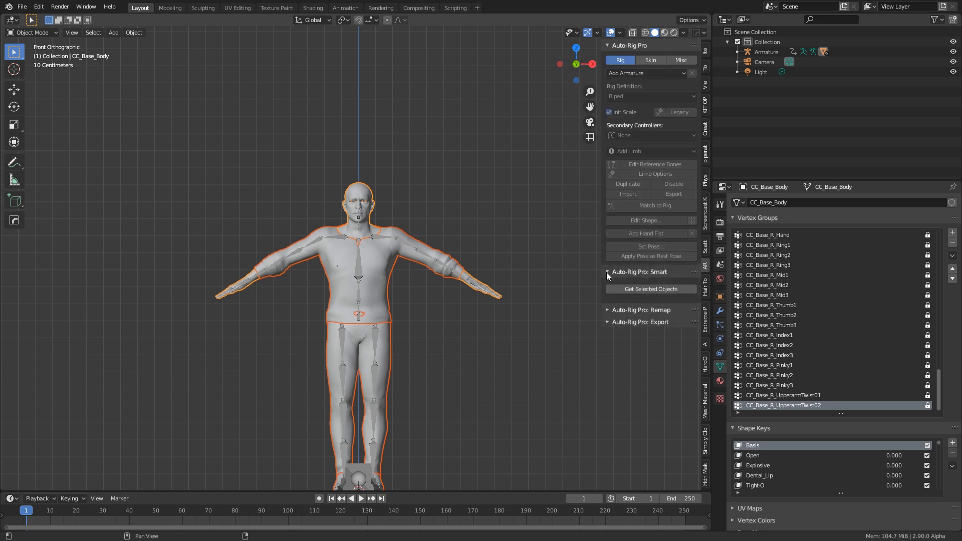
pyautogui.click(624, 289)
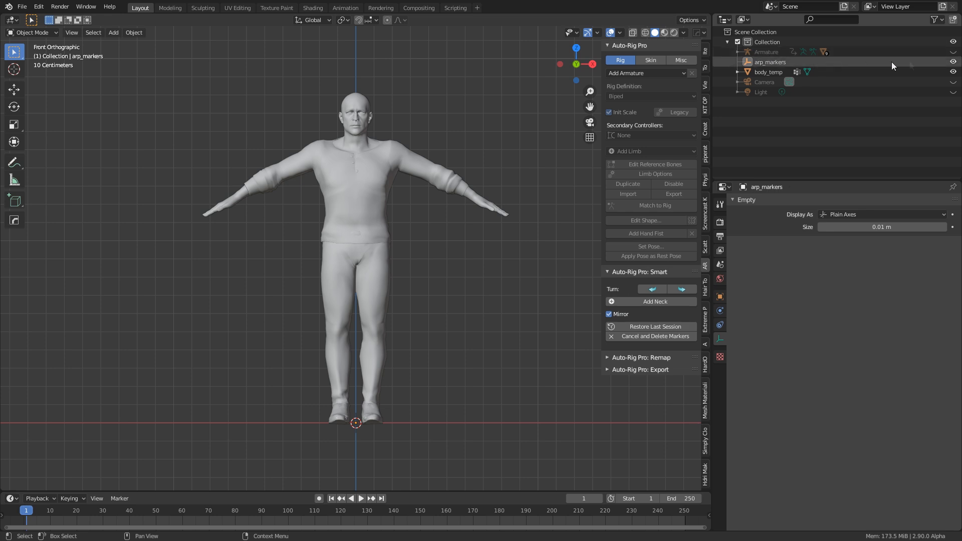
# - Unhide the original Armature and place the Smart markers from the neck to the shoulders using its joints as guides
pyautogui.click(952, 52)
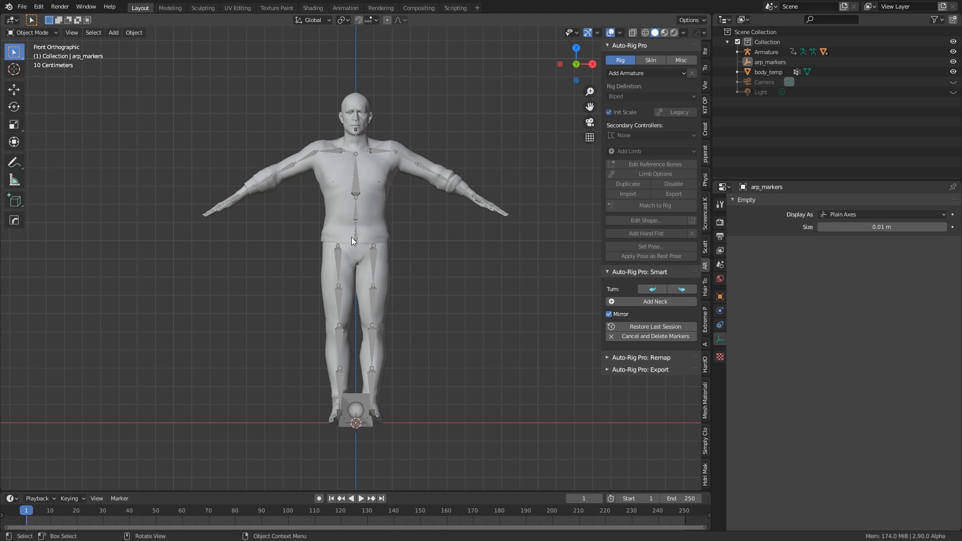
pyautogui.scroll(8, 321, 263)
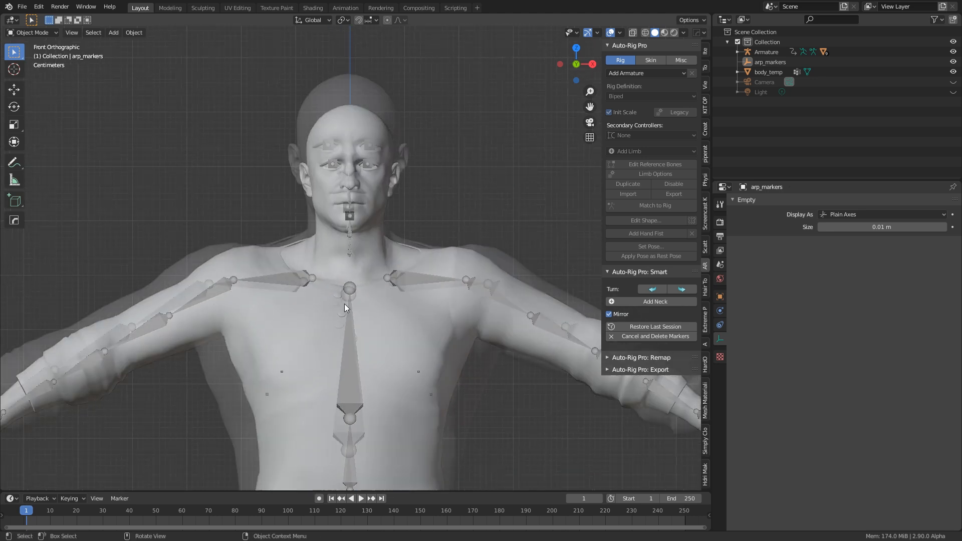
pyautogui.click(622, 300)
pyautogui.click(392, 252)
pyautogui.click(518, 189)
pyautogui.keyDown('shift'); pyautogui.moveTo(531, 211); pyautogui.dragTo(436, 212, button='middle'); pyautogui.keyUp('shift')
pyautogui.click(651, 291)
pyautogui.click(400, 226)
# - Place the mirrored wrist markers on the original armature's wrist joints
pyautogui.keyDown('shift'); pyautogui.moveTo(490, 341); pyautogui.dragTo(106, 116, button='middle'); pyautogui.keyUp('shift')
pyautogui.keyDown('shift'); pyautogui.moveTo(344, 252); pyautogui.dragTo(244, 223, button='middle'); pyautogui.keyUp('shift')
pyautogui.click(643, 290)
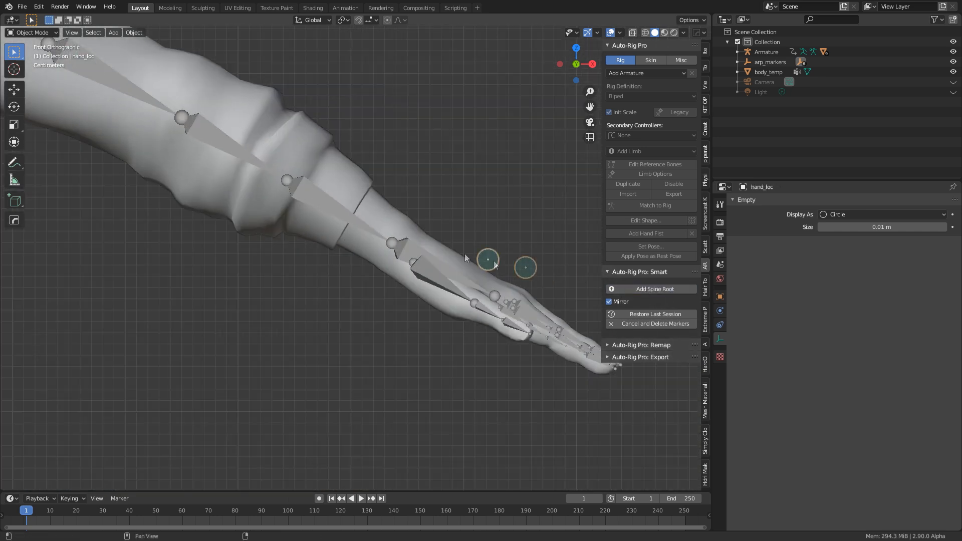
pyautogui.click(391, 243)
# - Place the spine root marker at the character's pelvis
pyautogui.scroll(-3, 345, 265)
pyautogui.keyDown('shift'); pyautogui.moveTo(185, 328); pyautogui.dragTo(551, 132, button='middle'); pyautogui.keyUp('shift')
pyautogui.click(666, 290)
pyautogui.click(429, 211)
# - Place the mirrored ankle markers on the original ankle joints and generate the reference rig with Find 5 Fingers detection
pyautogui.keyDown('shift'); pyautogui.moveTo(429, 211); pyautogui.dragTo(465, 168, button='middle'); pyautogui.keyUp('shift')
pyautogui.keyDown('shift'); pyautogui.moveTo(439, 285); pyautogui.dragTo(445, 59, button='middle'); pyautogui.keyUp('shift')
pyautogui.keyDown('shift'); pyautogui.moveTo(460, 369); pyautogui.dragTo(476, 261, button='middle'); pyautogui.keyUp('shift')
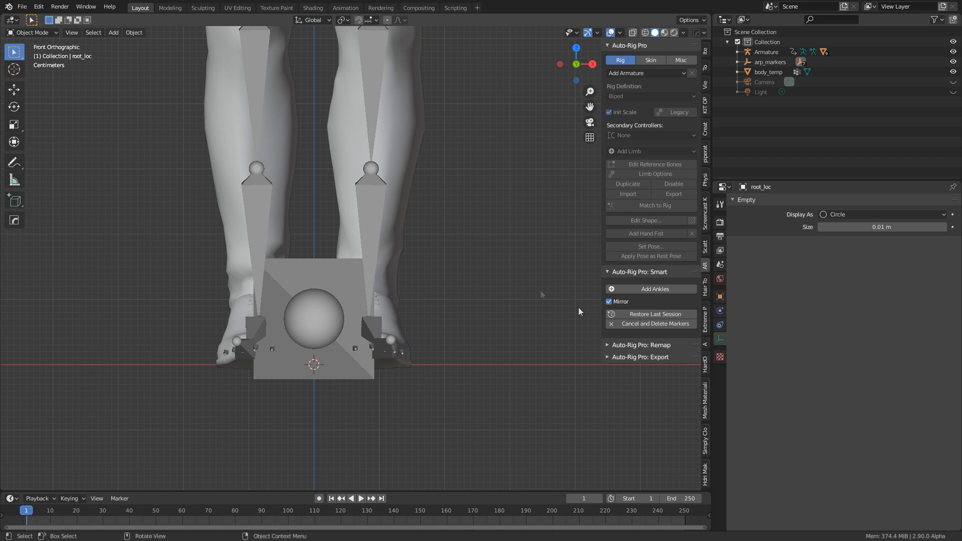
pyautogui.click(659, 289)
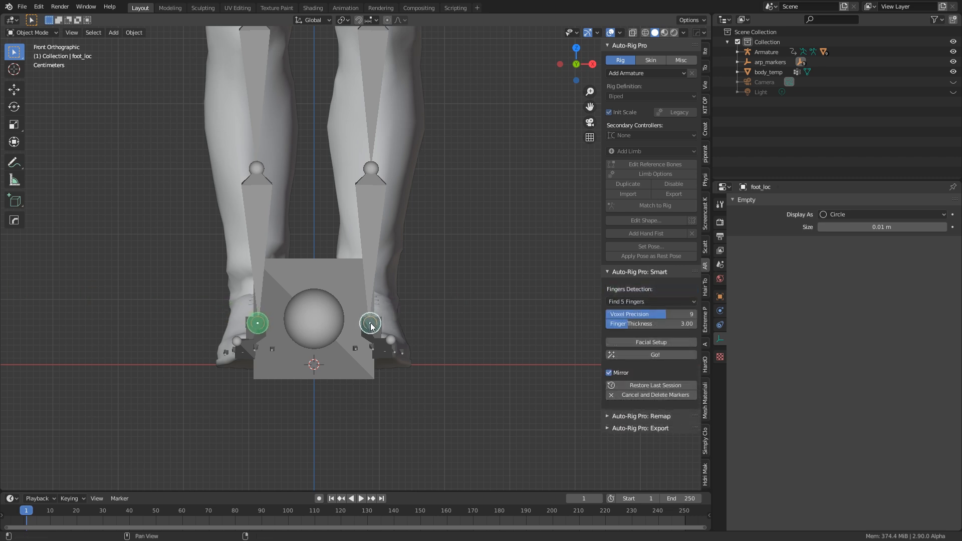
pyautogui.click(370, 325)
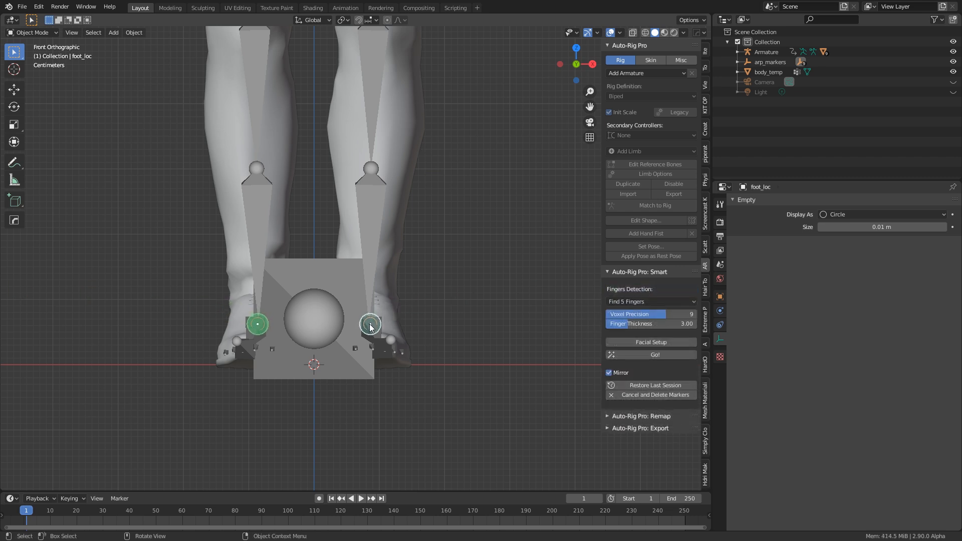
pyautogui.click(680, 358)
# - In the right side view, move the reference rig's left ankle joint back onto the original armature's ankle joint
pyautogui.moveTo(545, 249); pyautogui.dragTo(378, 325, button='middle')
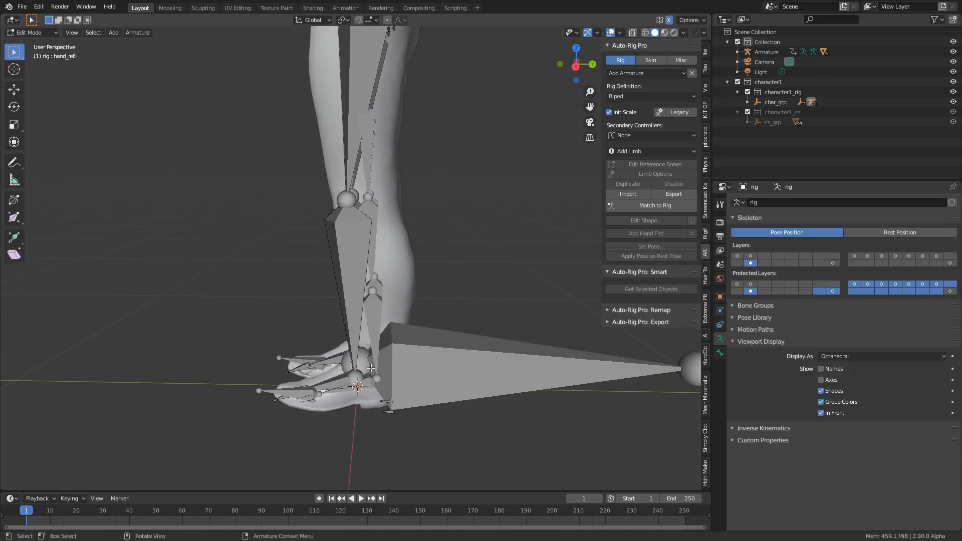
pyautogui.press('KP_3')
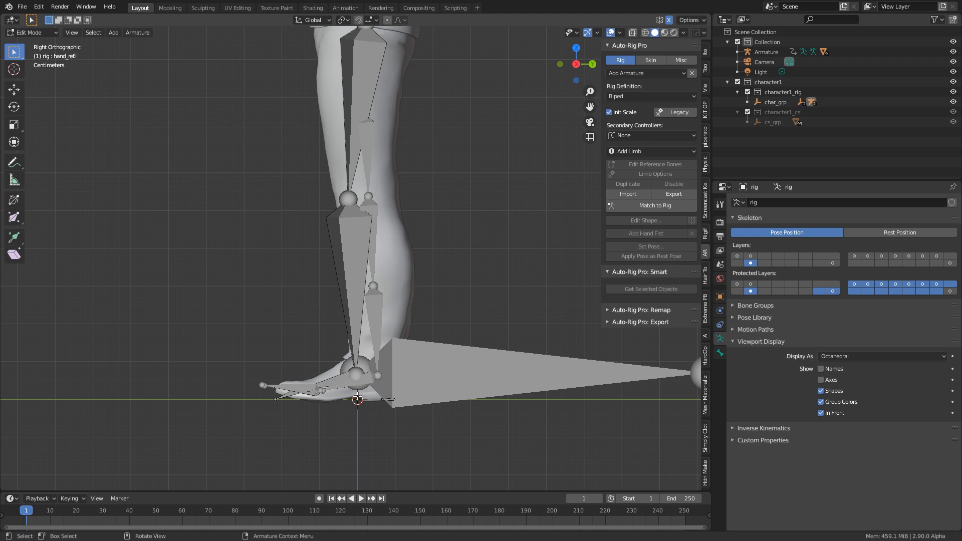
pyautogui.click(358, 374)
pyautogui.press('c')
pyautogui.press('Escape')
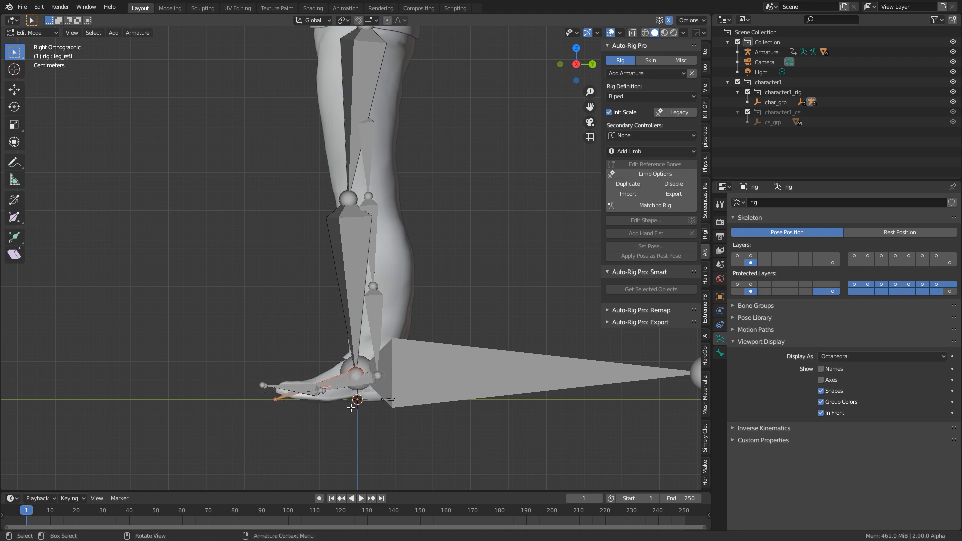
pyautogui.press('g')
pyautogui.click(382, 406)
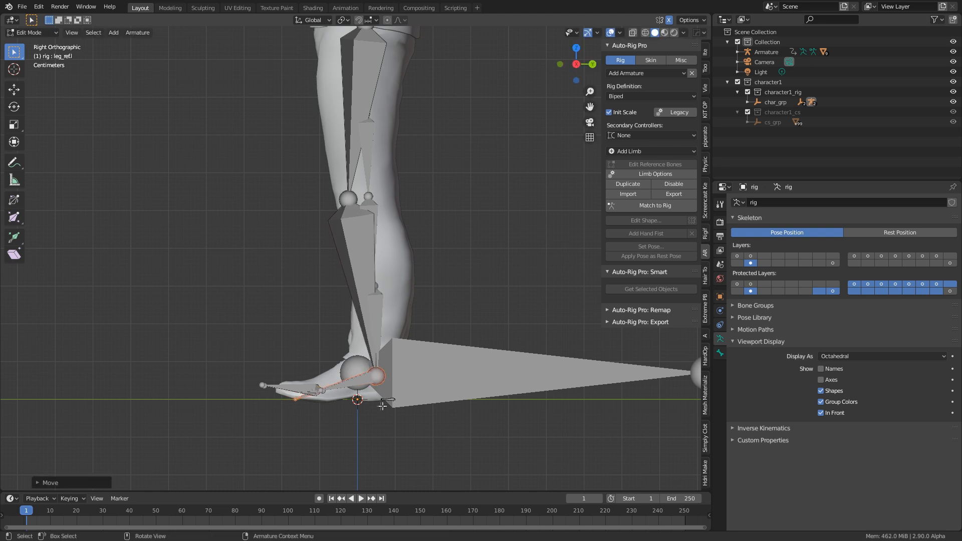
# - Move the end of the left toes reference bone up to the original armature's toe tip
pyautogui.click(296, 401)
pyautogui.press('g')
pyautogui.click(266, 387)
# - Move the left knee reference joint back toward the original armature's knee joint, about 0.038 m along Y
pyautogui.keyDown('shift'); pyautogui.moveTo(321, 300); pyautogui.dragTo(319, 362, button='middle'); pyautogui.keyUp('shift')
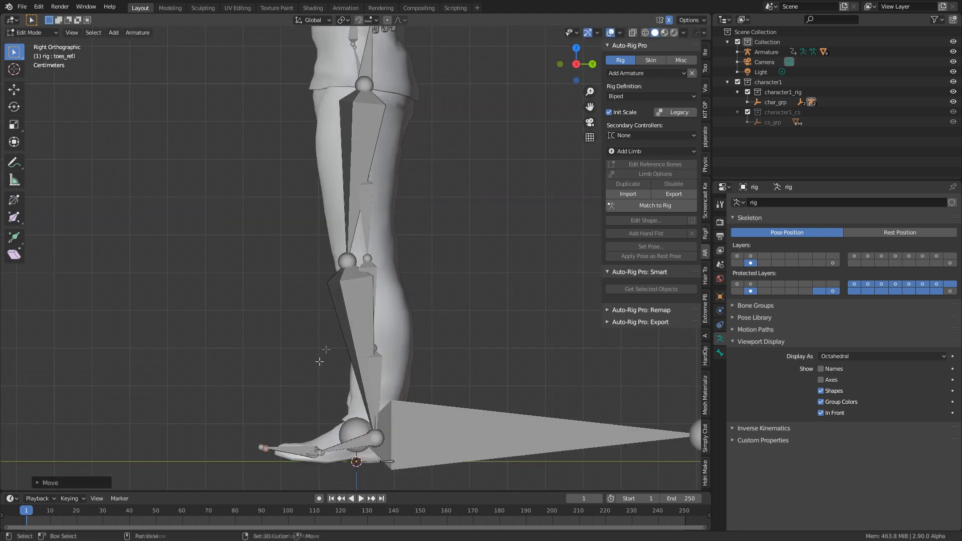
pyautogui.click(349, 262)
pyautogui.press('g')
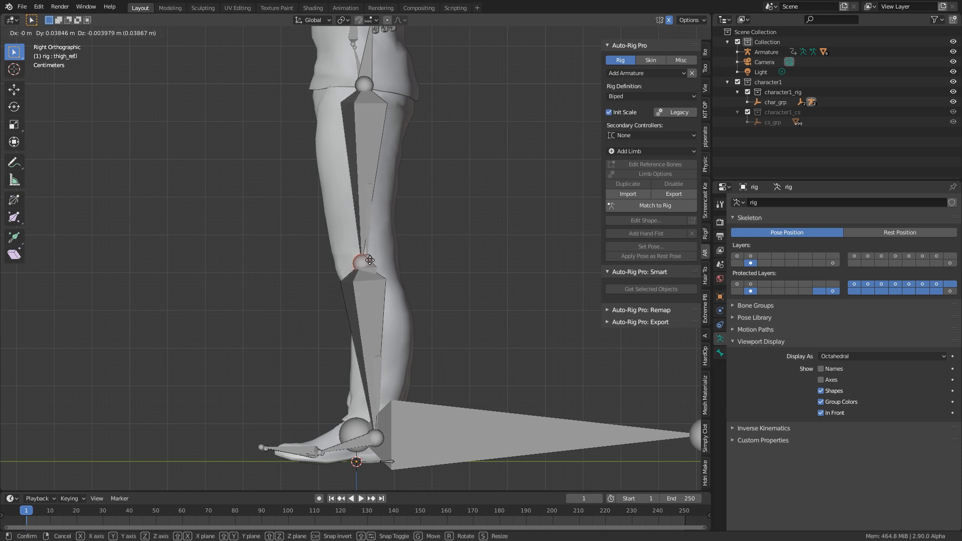
pyautogui.click(370, 260)
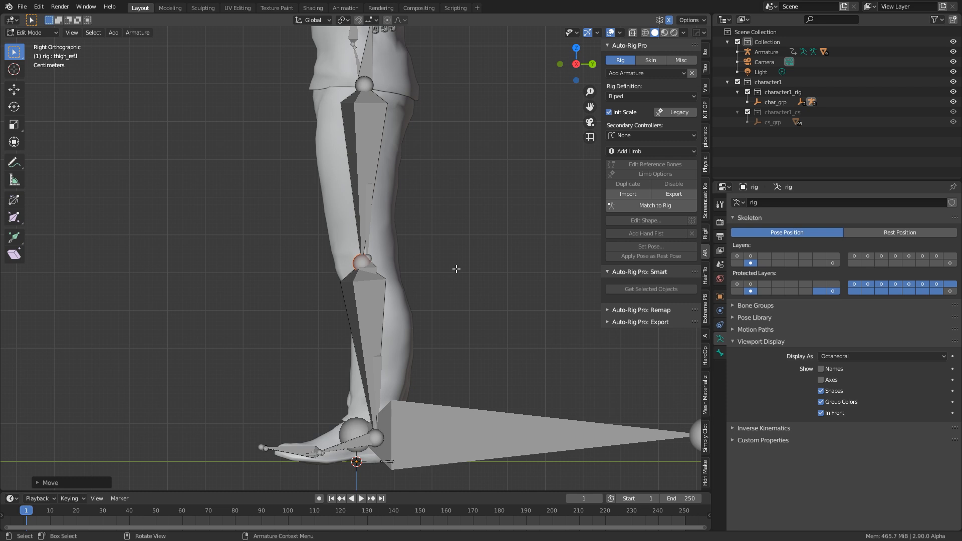
# - In the front view, move the left elbow reference joint outward along the arm and slightly up
pyautogui.keyDown('shift'); pyautogui.moveTo(385, 202); pyautogui.dragTo(399, 285, button='middle'); pyautogui.keyUp('shift')
pyautogui.press('KP_1')
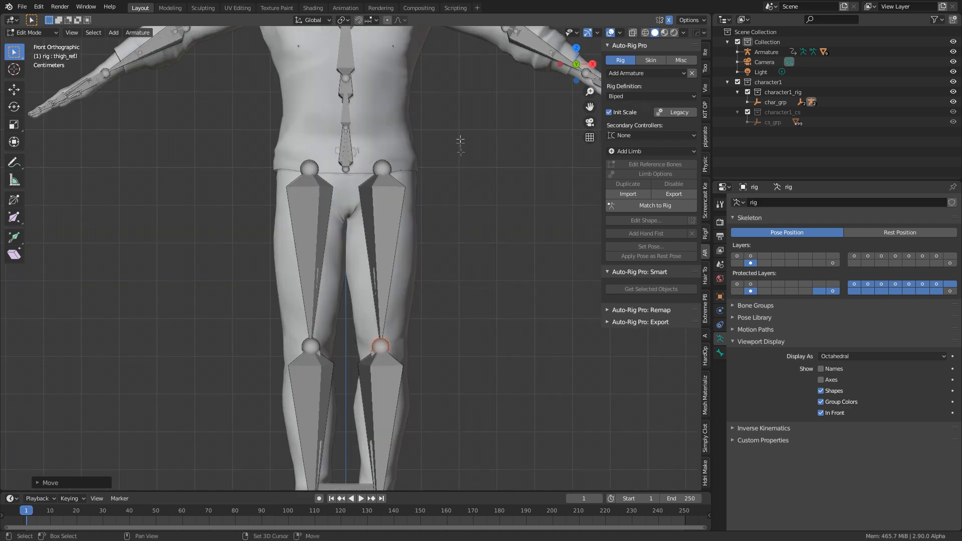
pyautogui.keyDown('shift'); pyautogui.moveTo(452, 138); pyautogui.dragTo(394, 431, button='middle'); pyautogui.keyUp('shift')
pyautogui.keyDown('shift'); pyautogui.moveTo(521, 365); pyautogui.dragTo(464, 349, button='middle'); pyautogui.keyUp('shift')
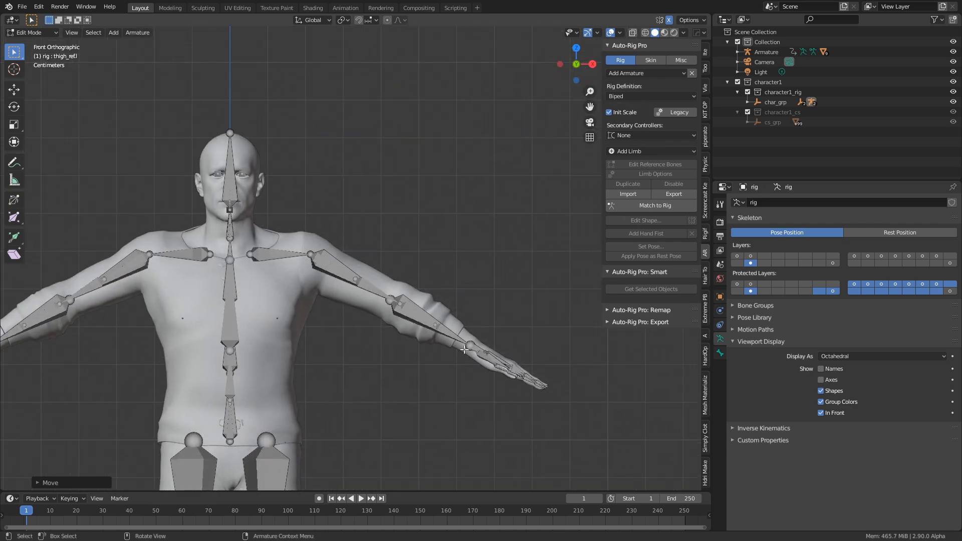
pyautogui.scroll(7, 453, 339)
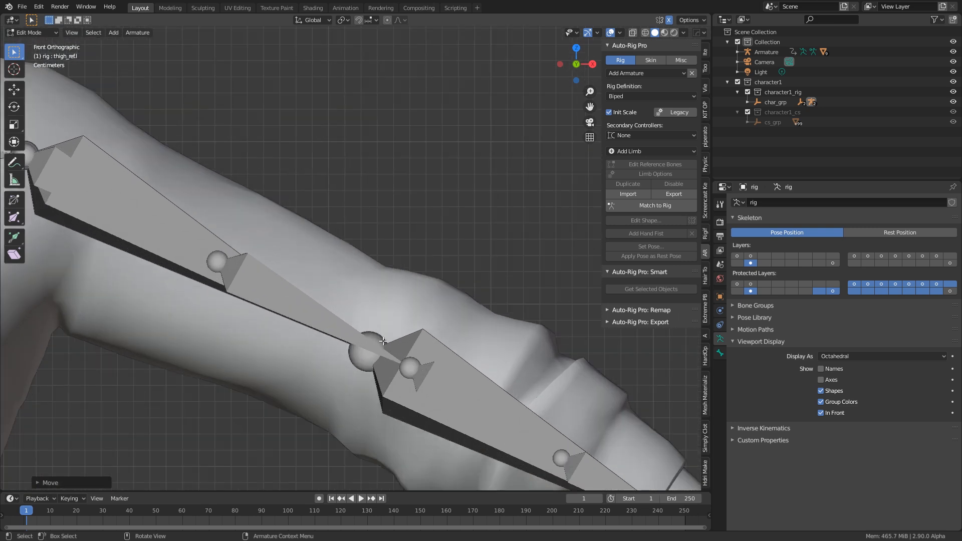
pyautogui.click(367, 359)
pyautogui.scroll(-1, 395, 365)
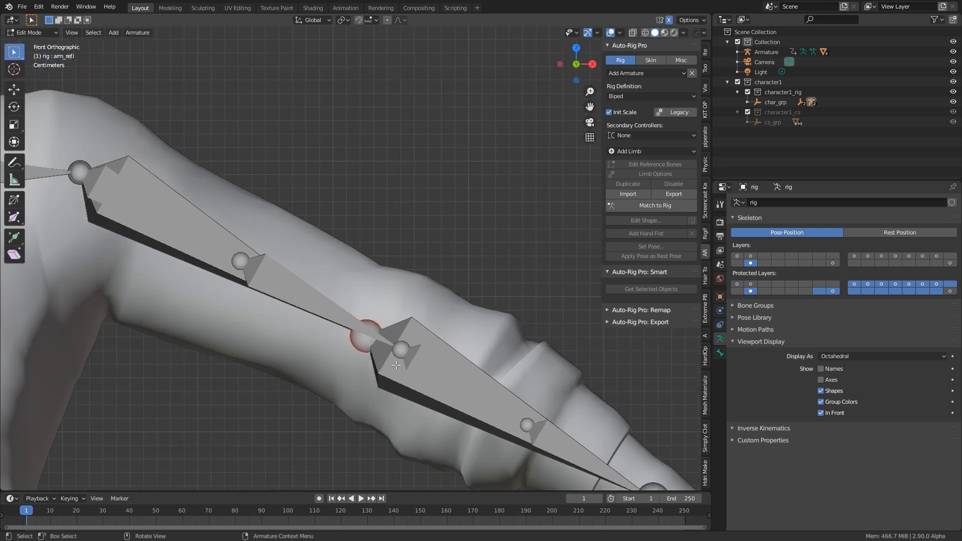
pyautogui.keyDown('shift'); pyautogui.moveTo(411, 362); pyautogui.dragTo(374, 326, button='middle'); pyautogui.keyUp('shift')
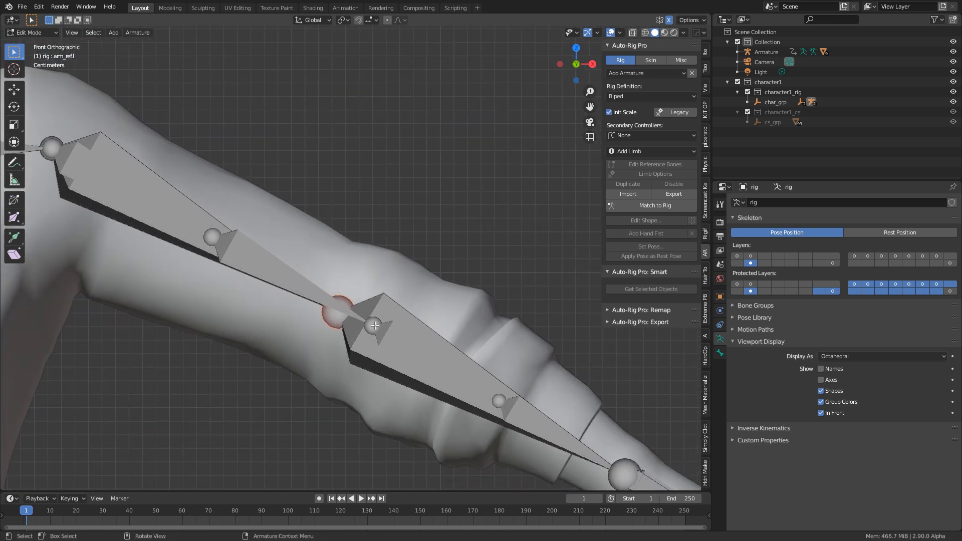
pyautogui.scroll(-2, 226, 256)
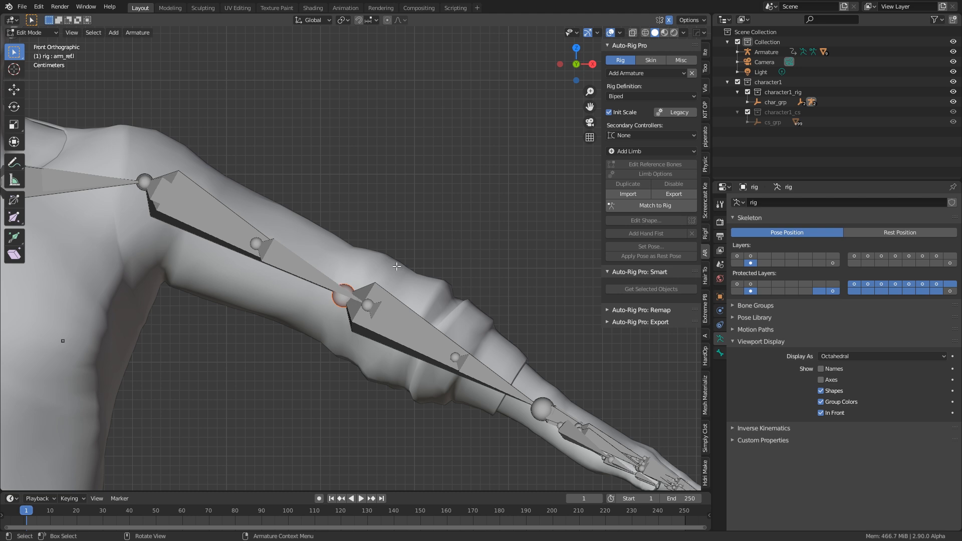
pyautogui.press('g')
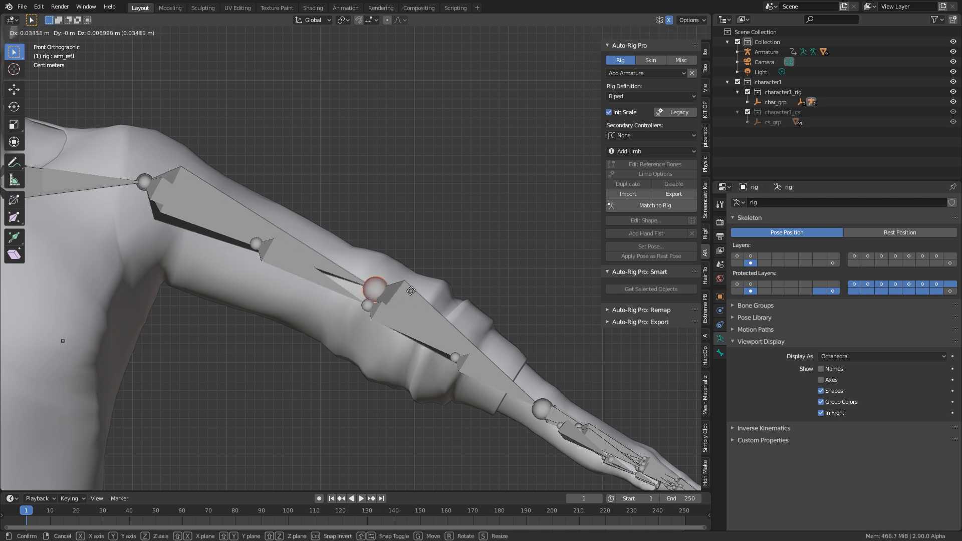
pyautogui.click(416, 288)
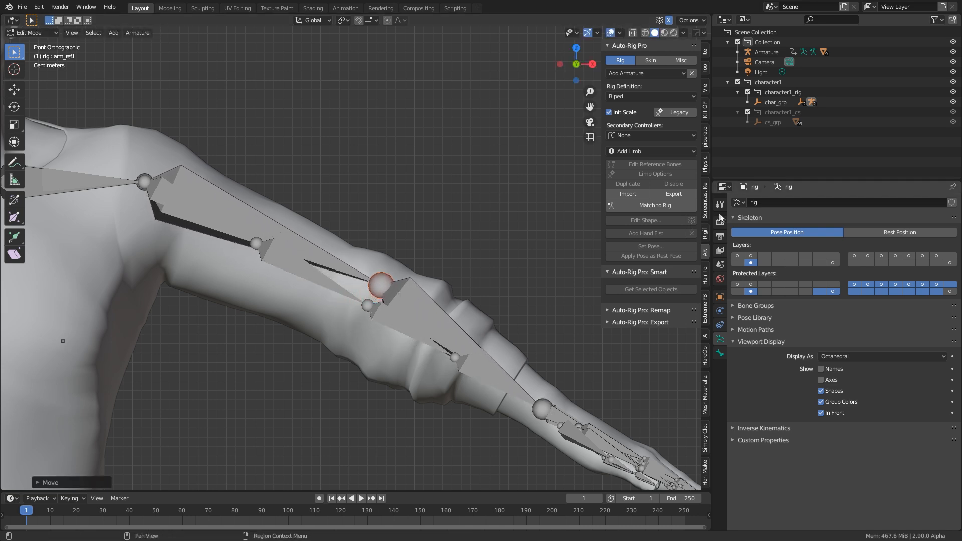
# - Match the control rig to the reference bones and select the left upper arm FK controller
pyautogui.click(664, 210)
pyautogui.scroll(-4, 358, 345)
pyautogui.moveTo(358, 345); pyautogui.dragTo(470, 298, button='middle')
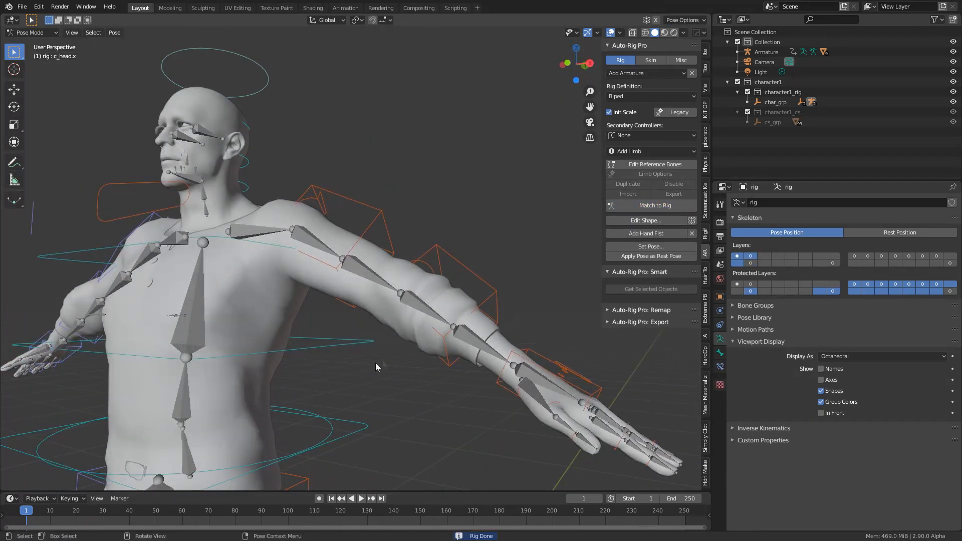
pyautogui.click(392, 253)
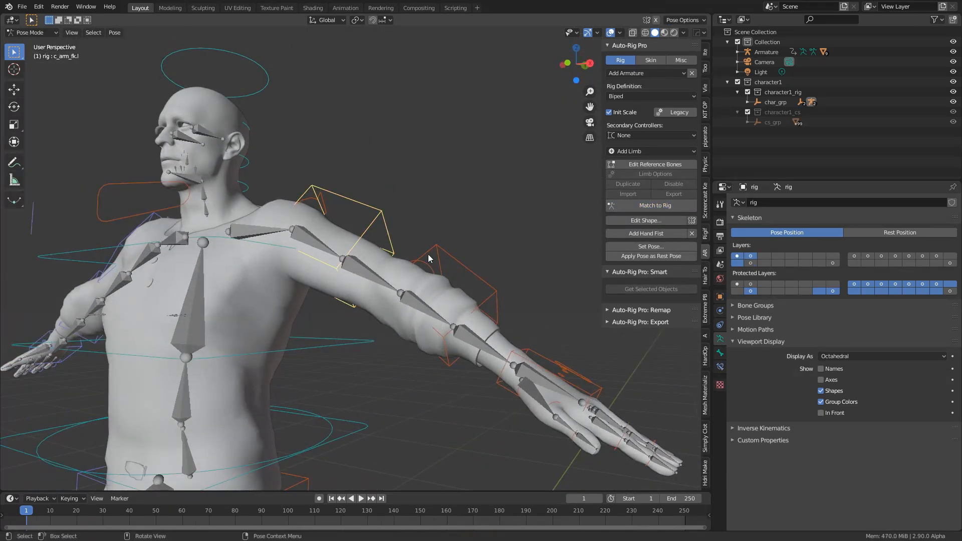
# - Rotate the left forearm FK controller to test the elbow bend against the original armature
pyautogui.click(474, 273)
pyautogui.press('r')
pyautogui.click(412, 343)
pyautogui.moveTo(409, 343); pyautogui.dragTo(363, 413, button='middle')
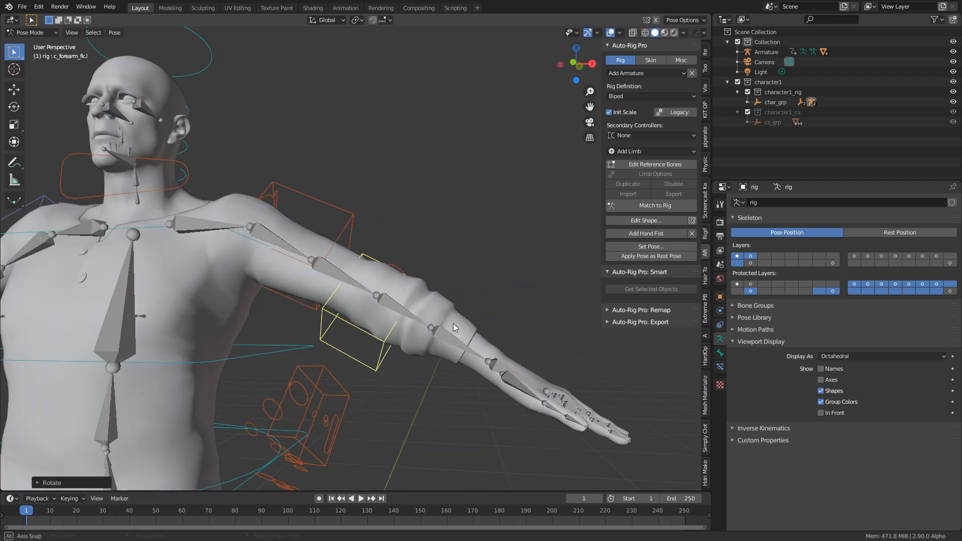
# - Edit the reference bones and move the left elbow joint about -0.015 m in X and -0.020 m in Z, onto the original elbow joint
pyautogui.click(646, 165)
pyautogui.click(384, 281)
pyautogui.press('KP_1')
pyautogui.scroll(4, 384, 281)
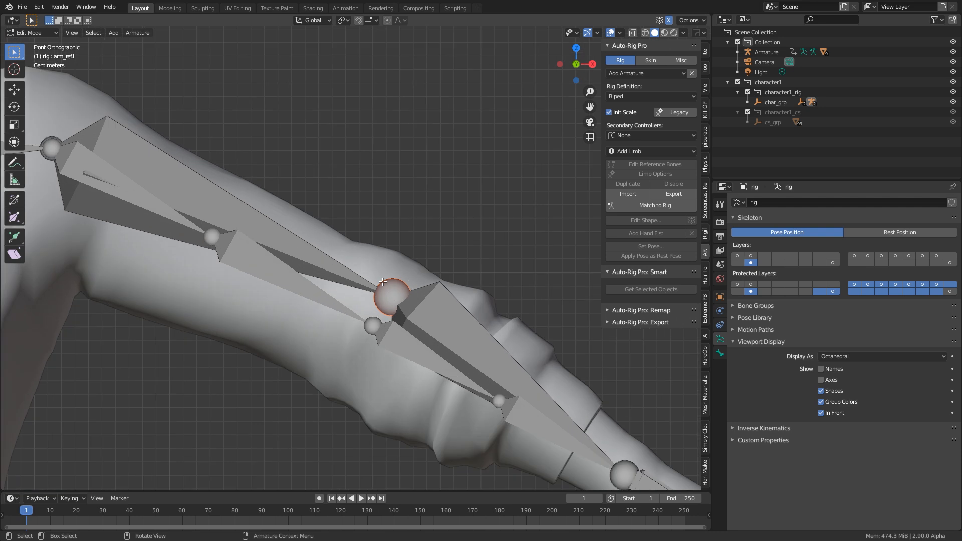
pyautogui.press('g')
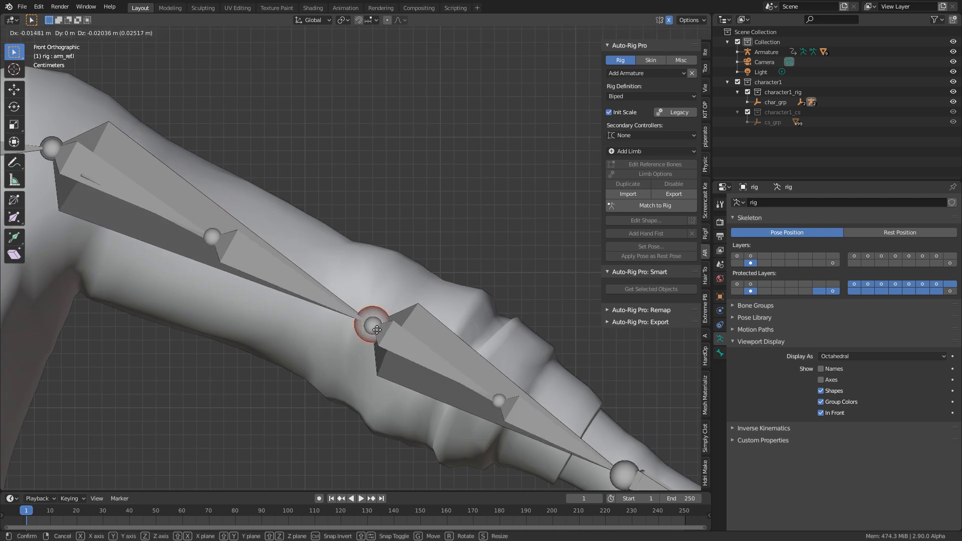
pyautogui.click(368, 339)
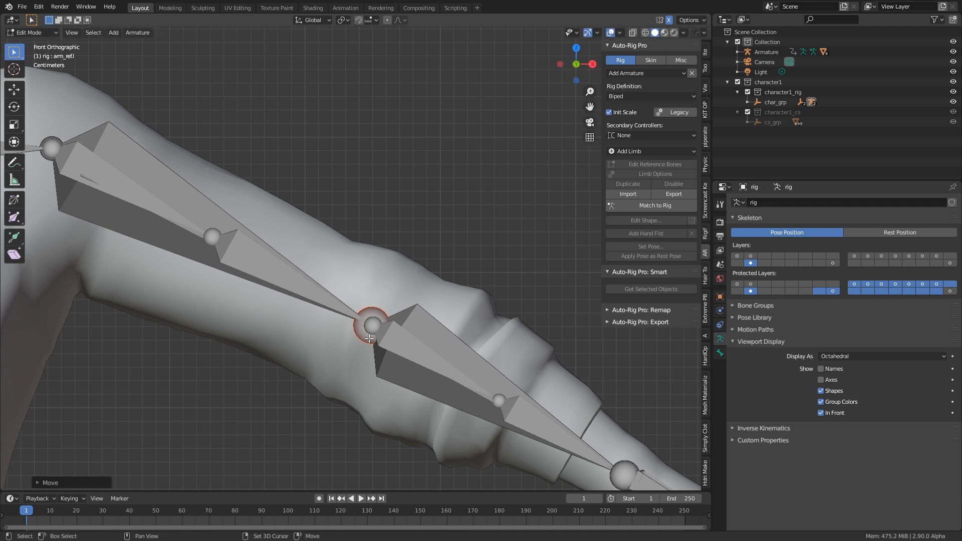
pyautogui.scroll(8, 377, 336)
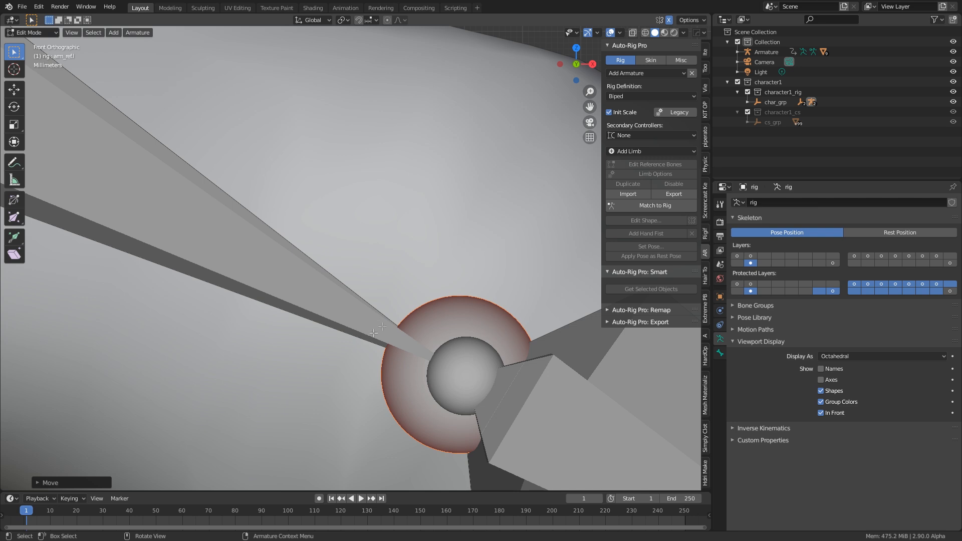
pyautogui.scroll(-10, 427, 348)
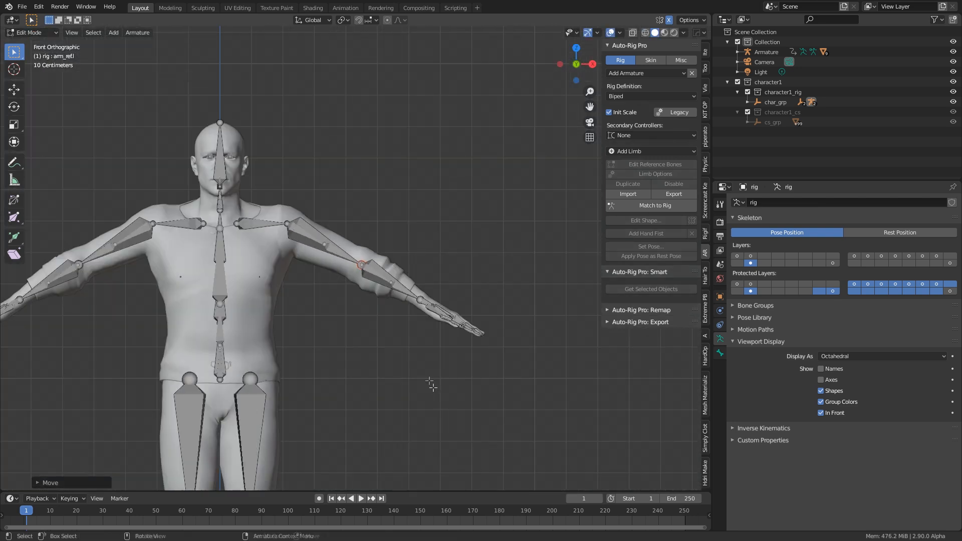
pyautogui.keyDown('shift'); pyautogui.moveTo(431, 384); pyautogui.dragTo(439, 405, button='middle'); pyautogui.keyUp('shift')
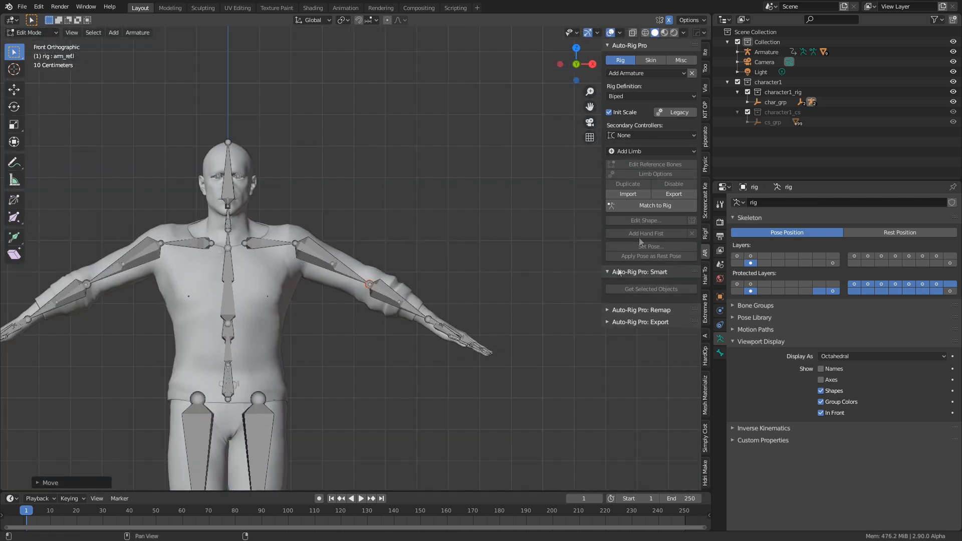
# - Match the control rig to the reference bones and reset the pose of all controllers
pyautogui.click(648, 210)
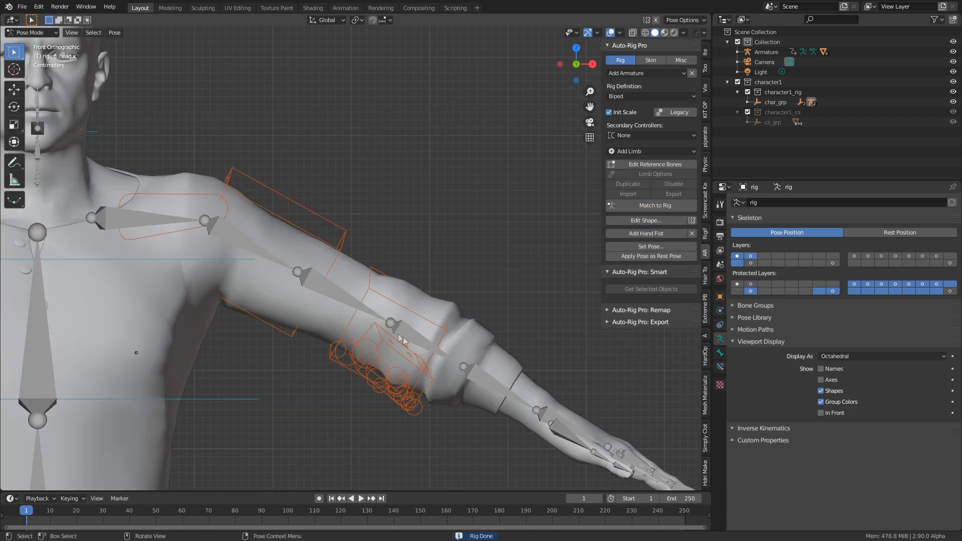
pyautogui.moveTo(414, 365); pyautogui.dragTo(364, 355, button='middle')
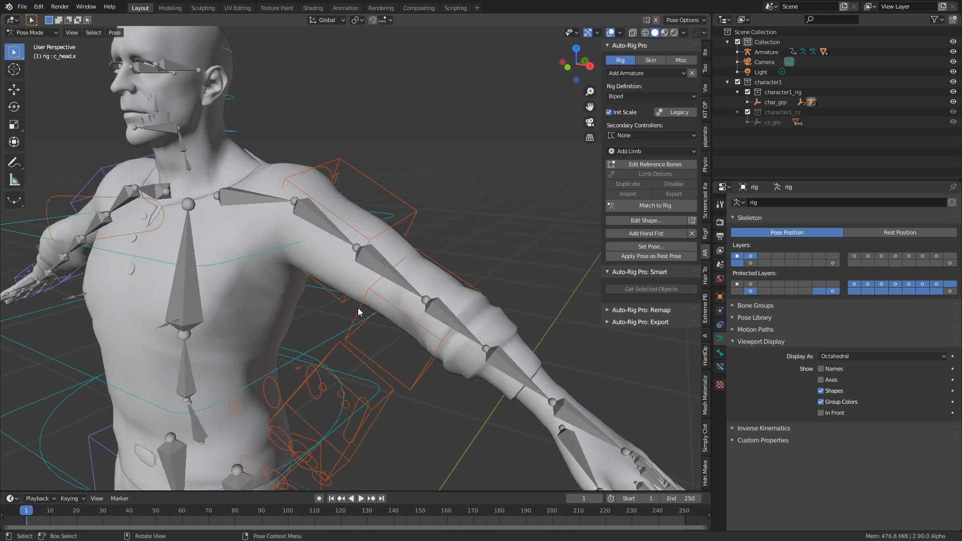
pyautogui.press('a')
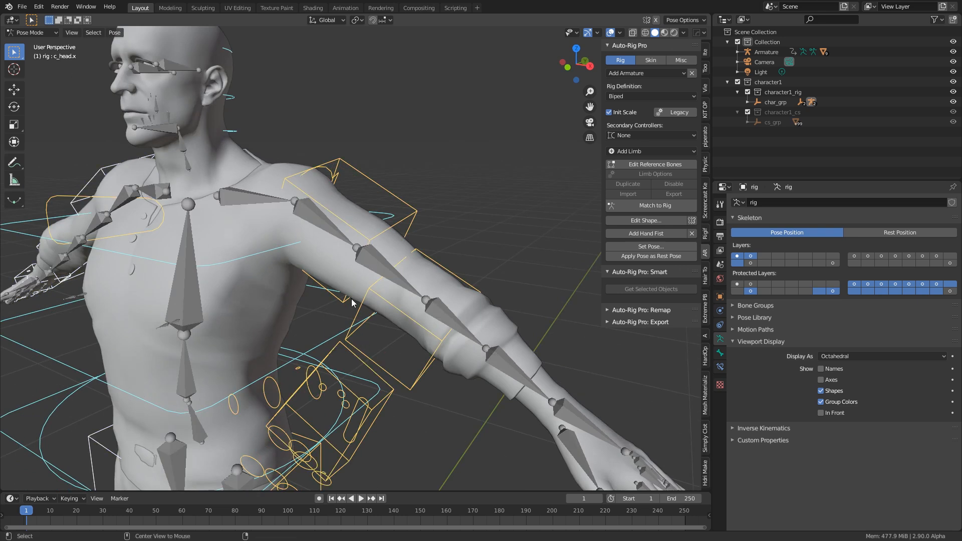
pyautogui.press('KP_1')
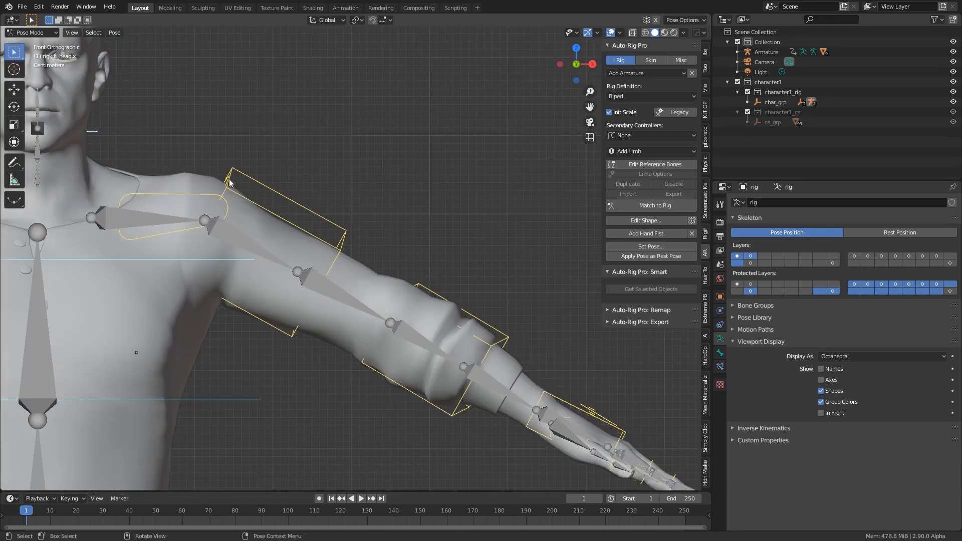
pyautogui.press('Tab')
pyautogui.press('Tab')
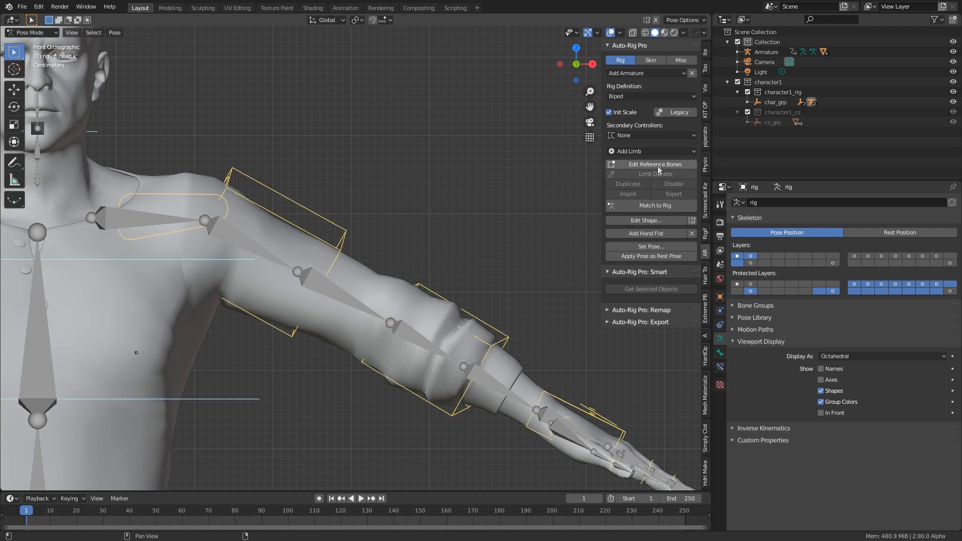
# - Reopen the reference bones for editing and nudge the left elbow joint slightly into alignment in the front view
pyautogui.click(656, 167)
pyautogui.click(389, 329)
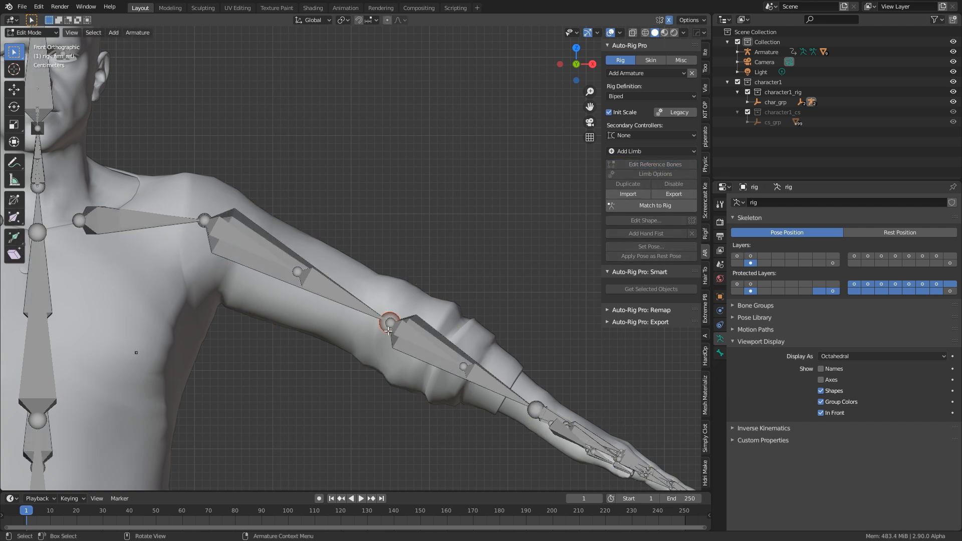
pyautogui.press('g')
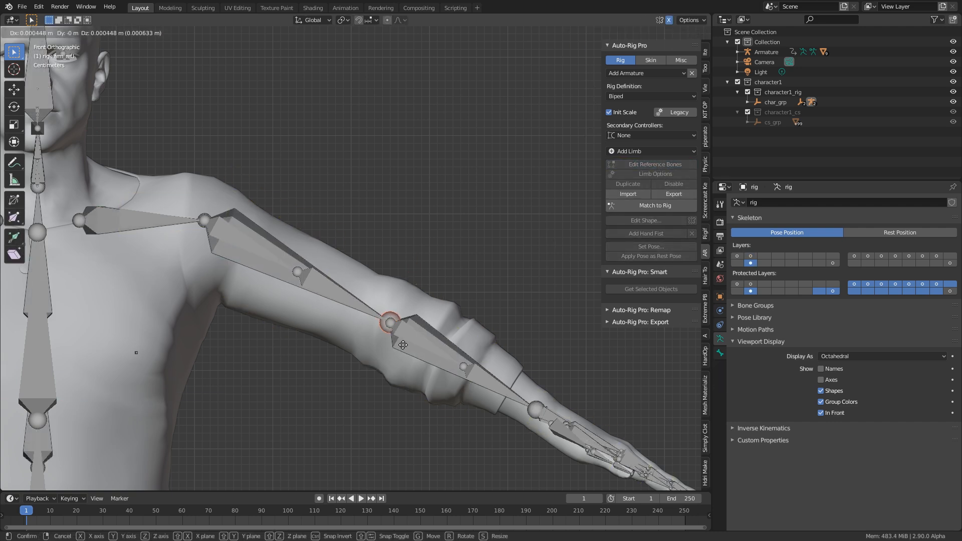
pyautogui.click(404, 341)
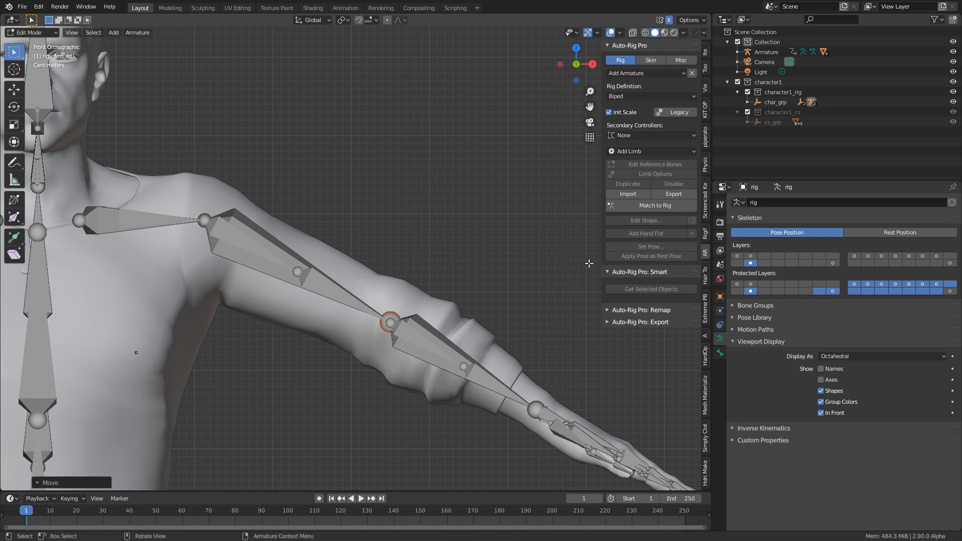
# - Match the control rig to the adjusted reference bones and return to Object Mode
pyautogui.moveTo(441, 343); pyautogui.dragTo(312, 368, button='middle')
pyautogui.scroll(-3, 389, 384)
pyautogui.scroll(4, 312, 367)
pyautogui.scroll(-3, 283, 368)
pyautogui.moveTo(435, 278); pyautogui.dragTo(411, 388, button='middle')
pyautogui.click(50, 33)
pyautogui.click(49, 43)
pyautogui.scroll(-3, 343, 244)
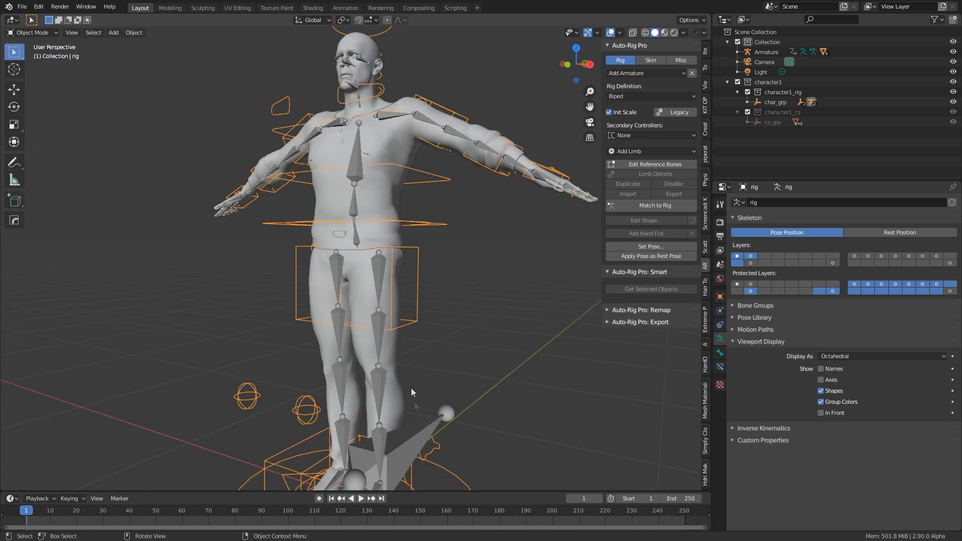
# - Select everything except the original armature, make the Auto-Rig Pro rig active, and bind the character meshes to it
pyautogui.press('a')
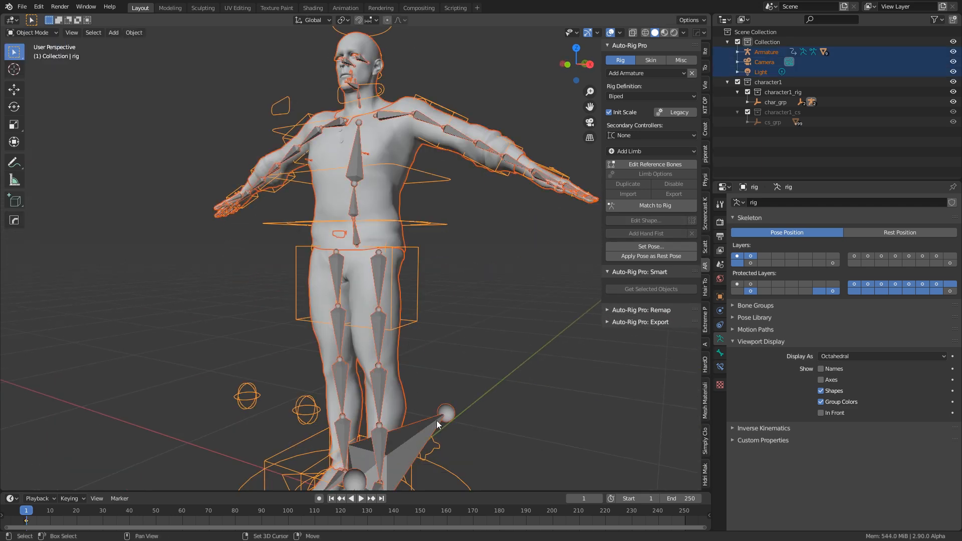
pyautogui.keyDown('shift'); pyautogui.click(437, 424); pyautogui.keyUp('shift')
pyautogui.moveTo(449, 326); pyautogui.dragTo(364, 229, button='middle')
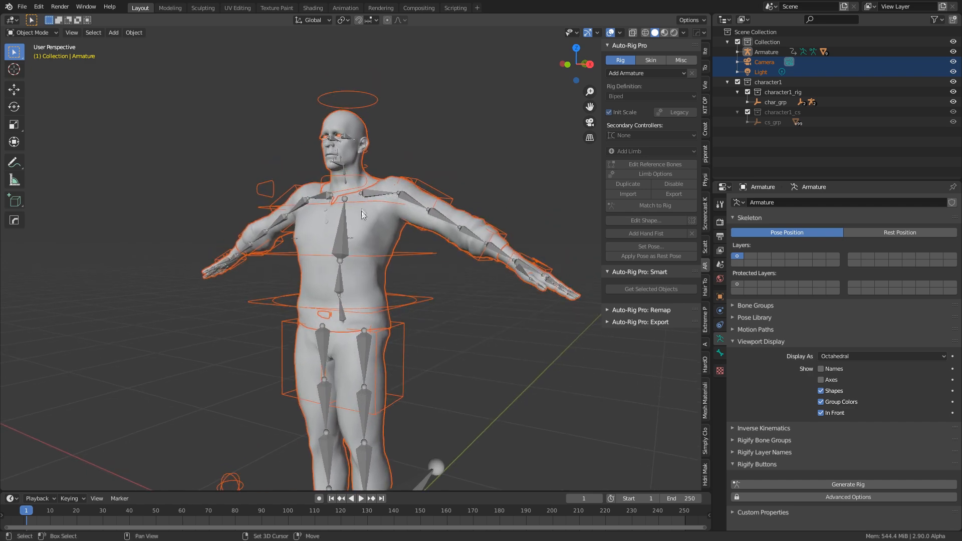
pyautogui.keyDown('shift'); pyautogui.click(354, 154); pyautogui.keyUp('shift')
pyautogui.keyDown('shift'); pyautogui.click(363, 92); pyautogui.keyUp('shift')
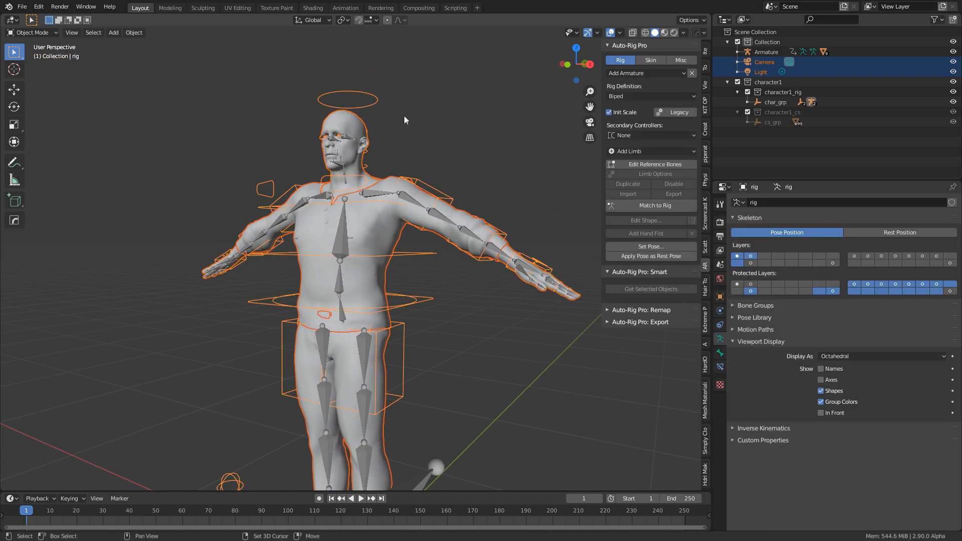
pyautogui.keyDown('shift'); pyautogui.moveTo(404, 115); pyautogui.dragTo(402, 166, button='middle'); pyautogui.keyUp('shift')
pyautogui.click(650, 61)
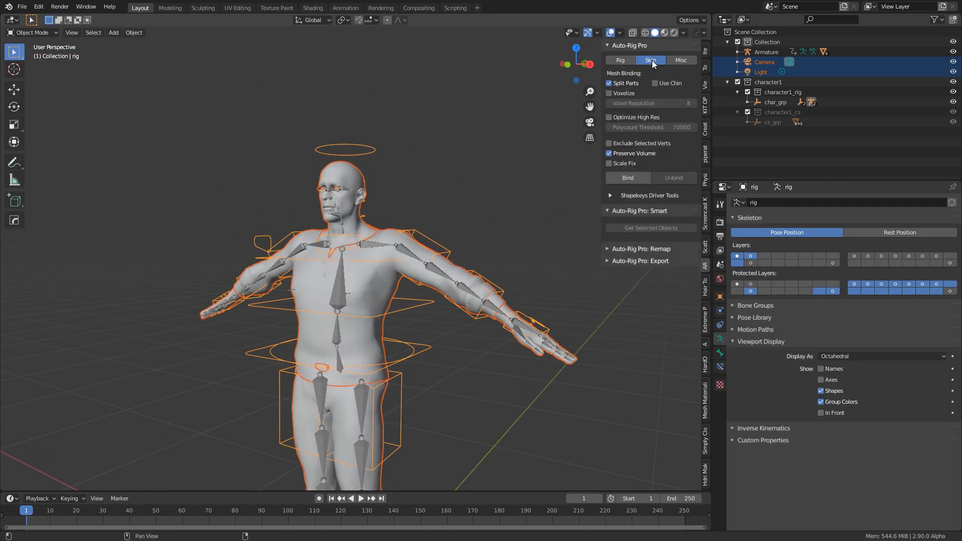
pyautogui.click(629, 180)
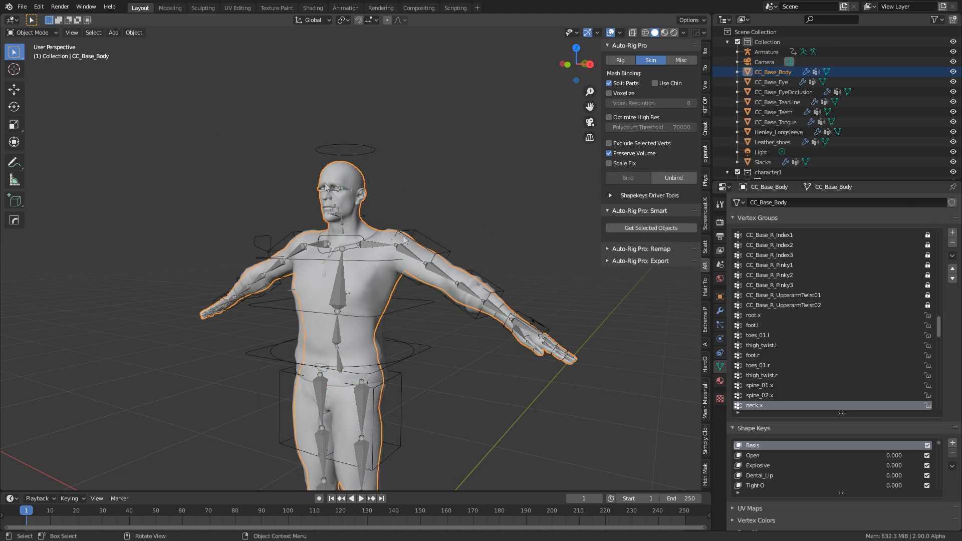
# - Put the Auto-Rig Pro rig in Pose Mode and test-rotate the left upper arm FK controller about global Z
pyautogui.click(449, 256)
pyautogui.click(30, 33)
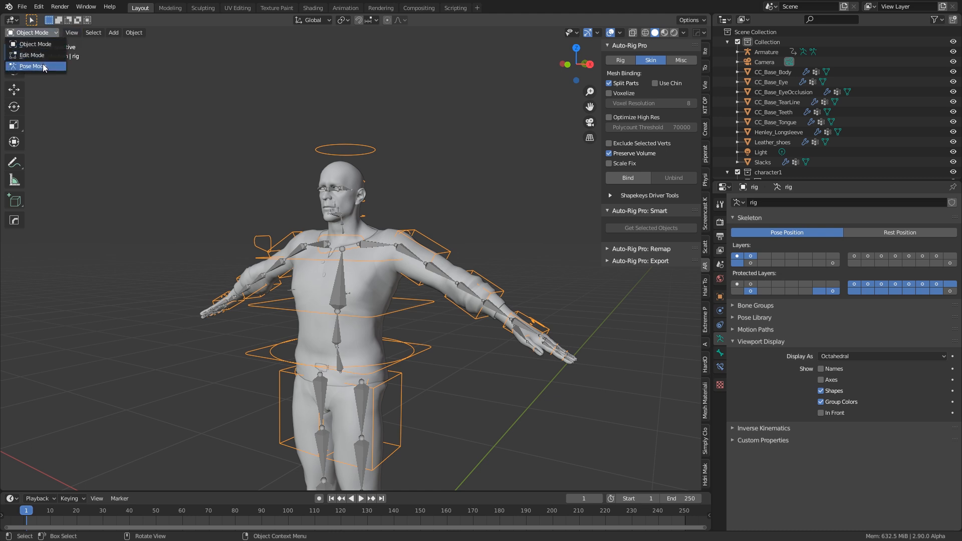
pyautogui.click(30, 66)
pyautogui.click(441, 265)
pyautogui.press('t')
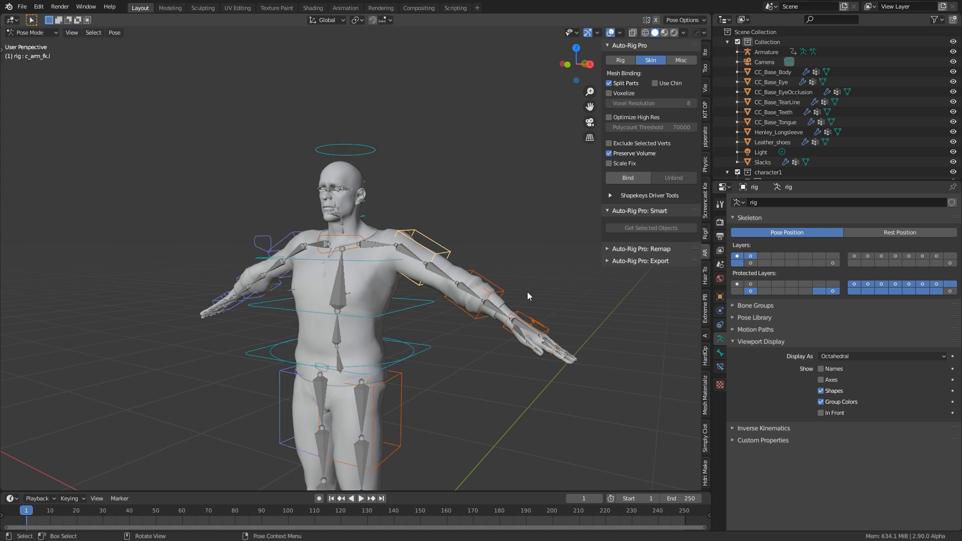
pyautogui.press('r')
pyautogui.press('z')
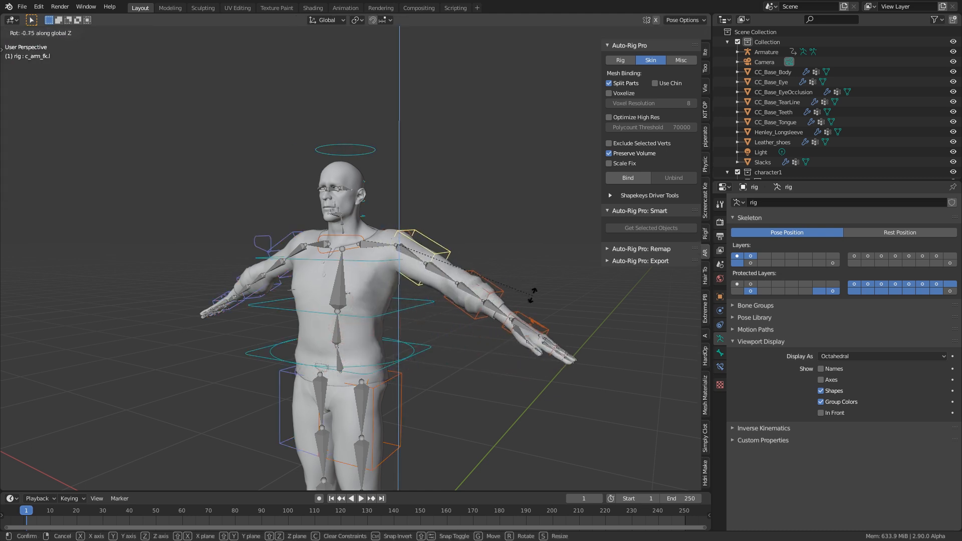
pyautogui.rightClick(513, 291)
# - Test-rotate the left forearm FK controller about global Z to check the elbow deformation
pyautogui.click(501, 287)
pyautogui.press('r')
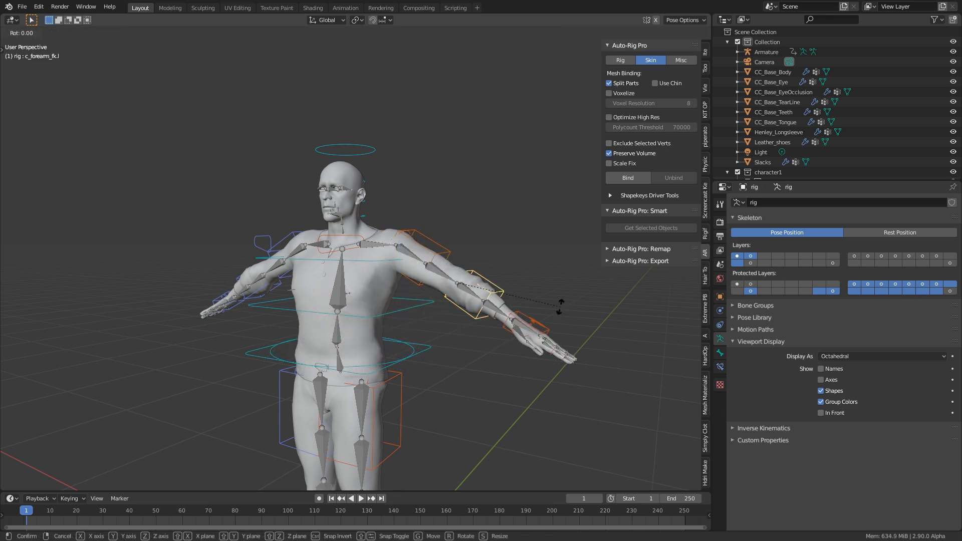
pyautogui.press('z')
pyautogui.rightClick(456, 300)
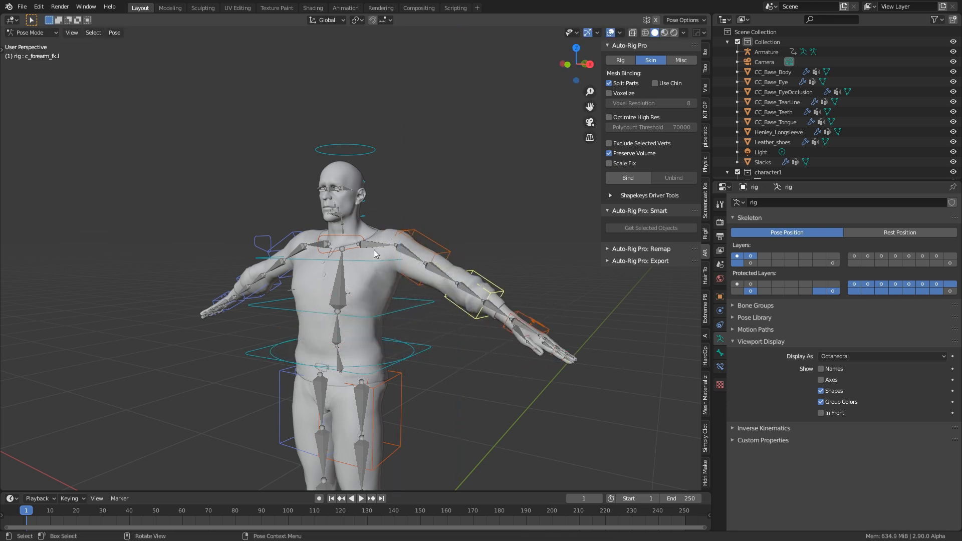
# - Return to Object Mode, select the original armature, and switch it to Pose Mode
pyautogui.scroll(6, 345, 242)
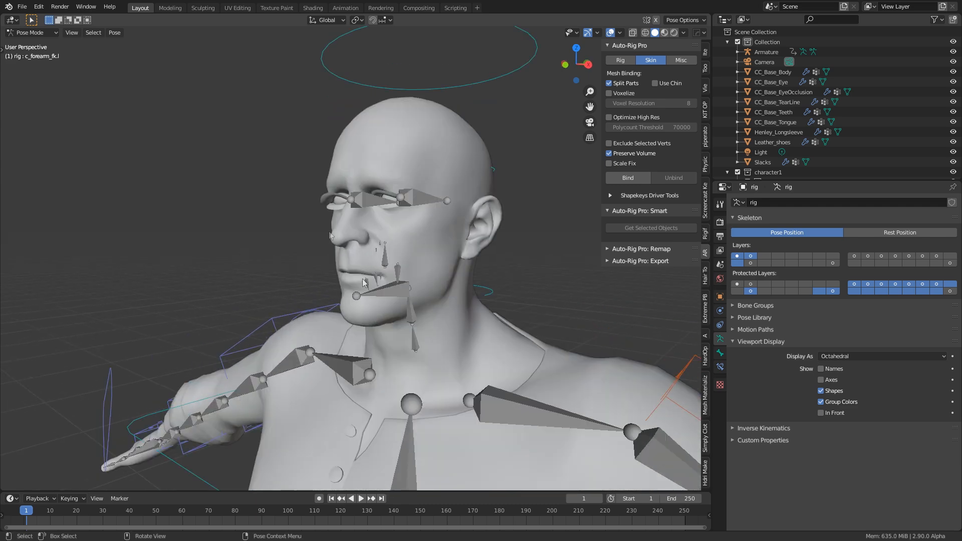
pyautogui.click(46, 34)
pyautogui.click(31, 53)
pyautogui.click(401, 294)
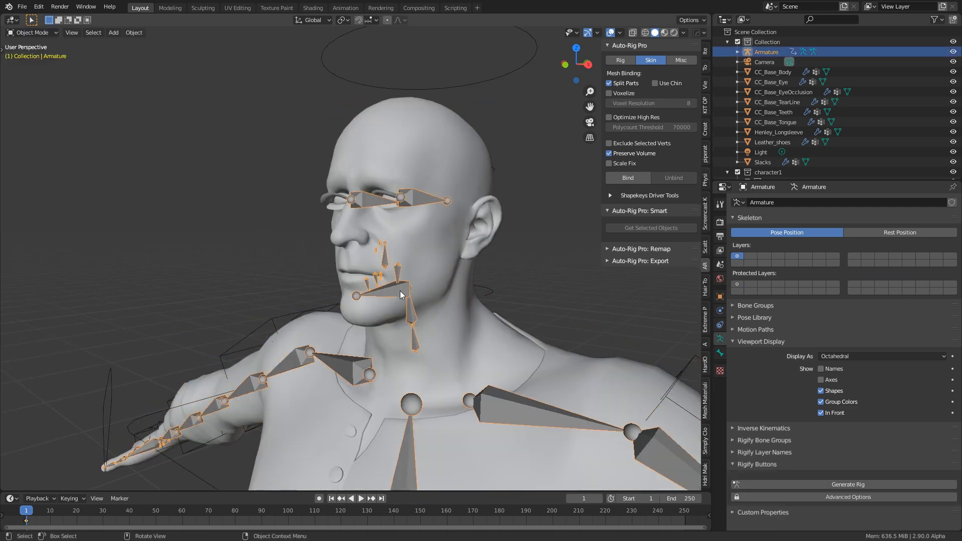
pyautogui.click(33, 33)
pyautogui.click(31, 65)
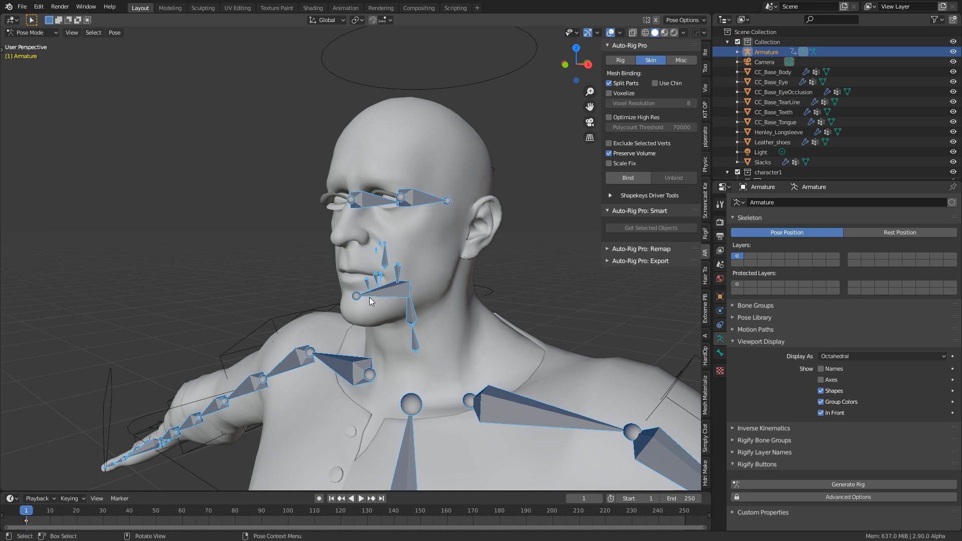
# - Test-rotate the original armature's CC_Base_JawRoot bone about global X
pyautogui.click(399, 277)
pyautogui.click(398, 271)
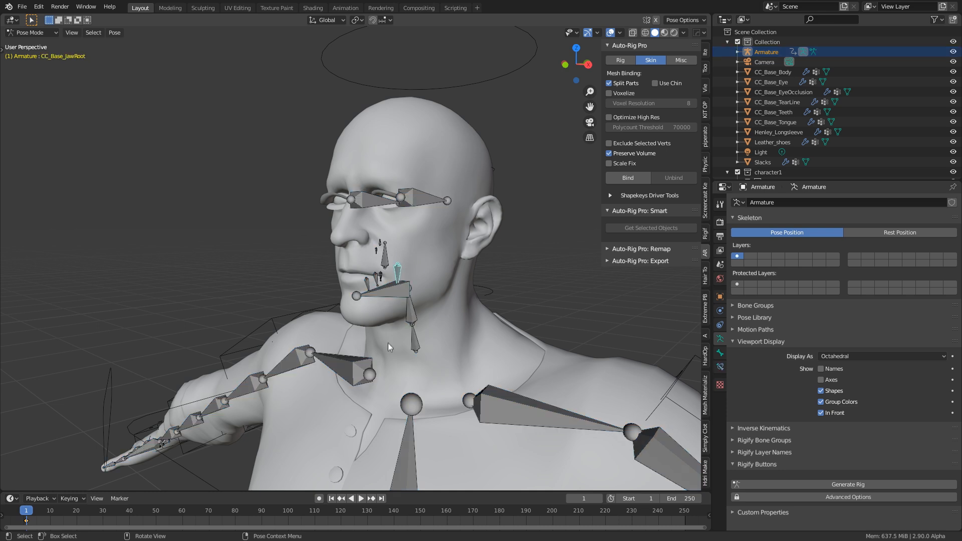
pyautogui.press('r')
pyautogui.press('x')
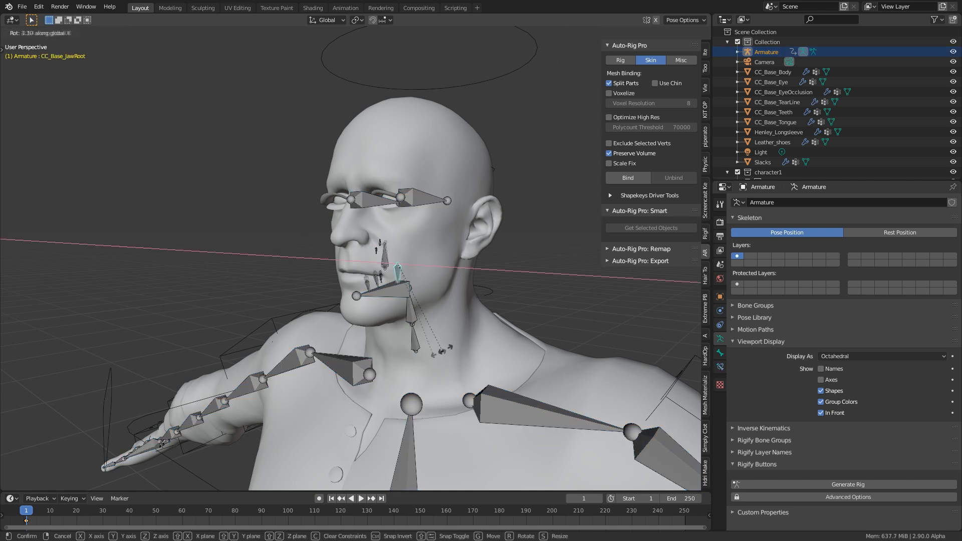
pyautogui.click(446, 352)
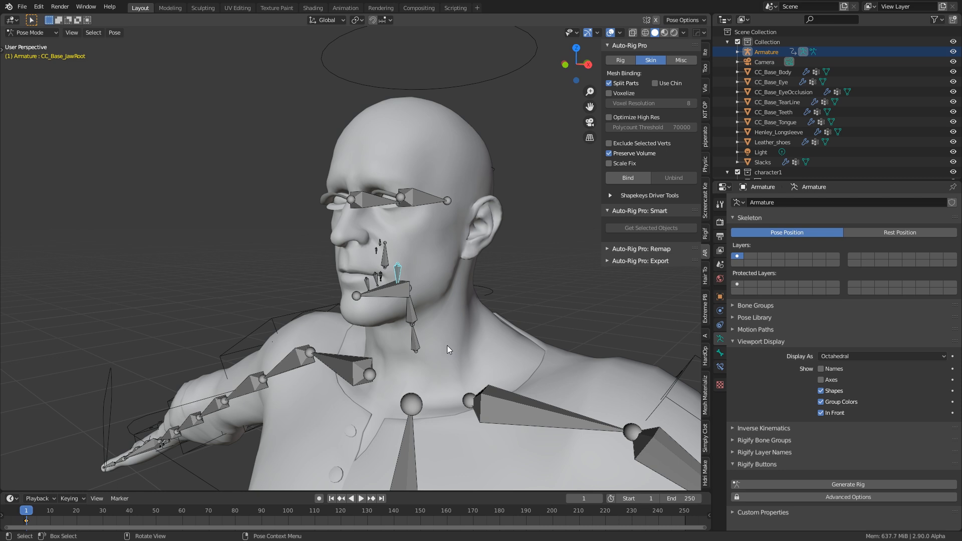
# - In Edit Mode, select the original armature's neck, spine, arm, leg, foot and root bones and delete them, keeping the facial bones
pyautogui.click(30, 32)
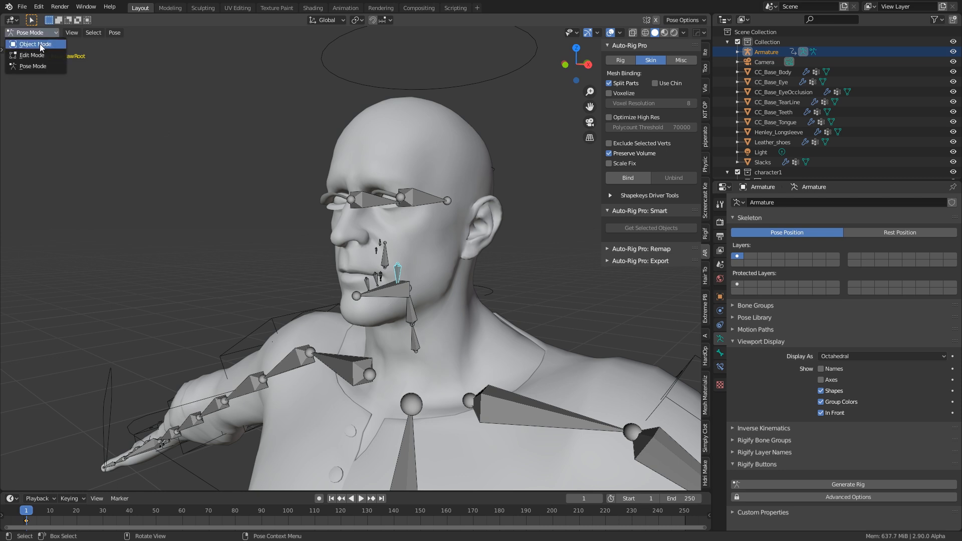
pyautogui.click(27, 55)
pyautogui.click(413, 331)
pyautogui.press('KP_1')
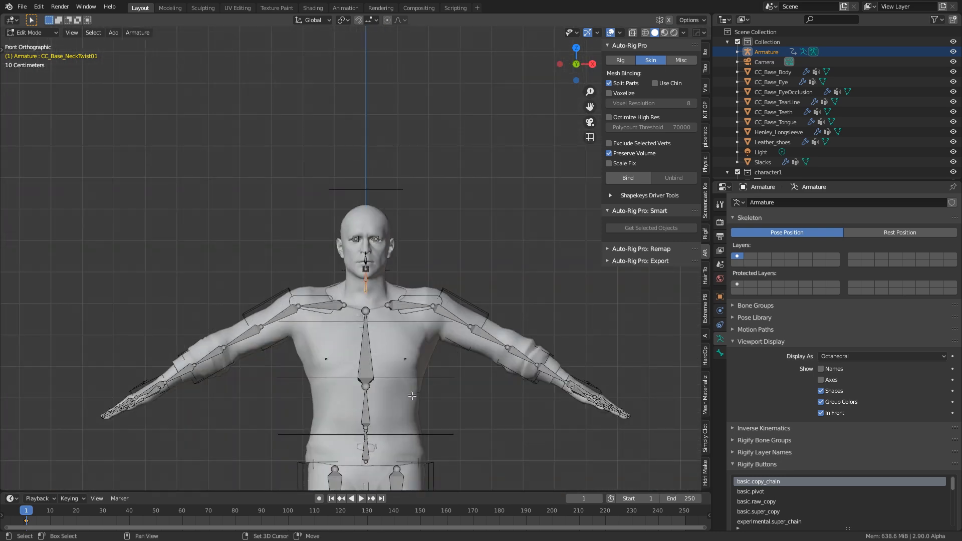
pyautogui.keyDown('shift'); pyautogui.moveTo(411, 396); pyautogui.dragTo(413, 344, button='middle'); pyautogui.keyUp('shift')
pyautogui.press('c')
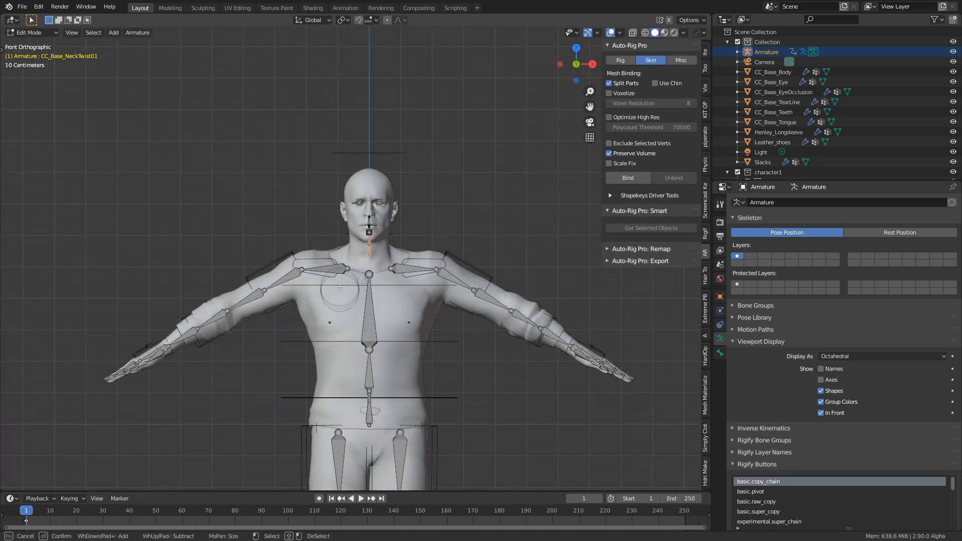
pyautogui.moveTo(322, 290)
pyautogui.mouseDown()
pyautogui.moveTo(219, 327)
pyautogui.moveTo(108, 388)
pyautogui.moveTo(368, 315)
pyautogui.moveTo(390, 400)
pyautogui.moveTo(413, 282)
pyautogui.moveTo(651, 404)
pyautogui.mouseUp()
pyautogui.rightClick(651, 405)
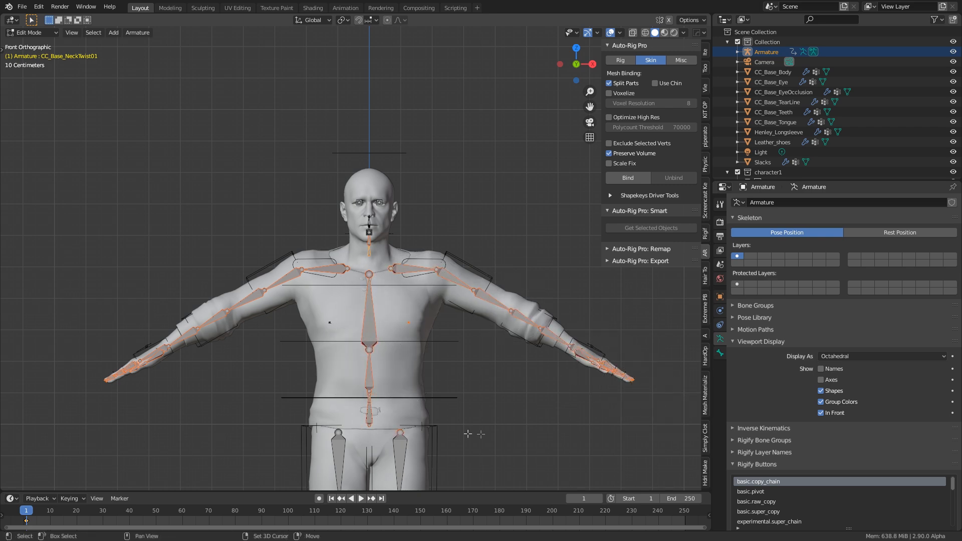
pyautogui.press('Home')
pyautogui.press('c')
pyautogui.moveTo(363, 267); pyautogui.dragTo(368, 459)
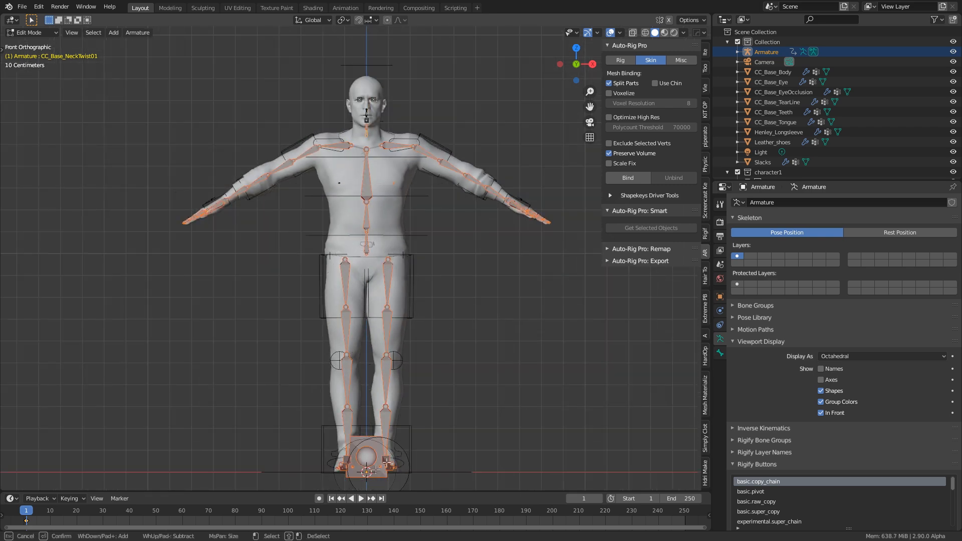
pyautogui.rightClick(444, 247)
pyautogui.moveTo(444, 247); pyautogui.dragTo(383, 255, button='middle')
pyautogui.keyDown('shift'); pyautogui.moveTo(383, 256); pyautogui.dragTo(342, 331, button='middle'); pyautogui.keyUp('shift')
pyautogui.scroll(5, 380, 383)
pyautogui.press('x')
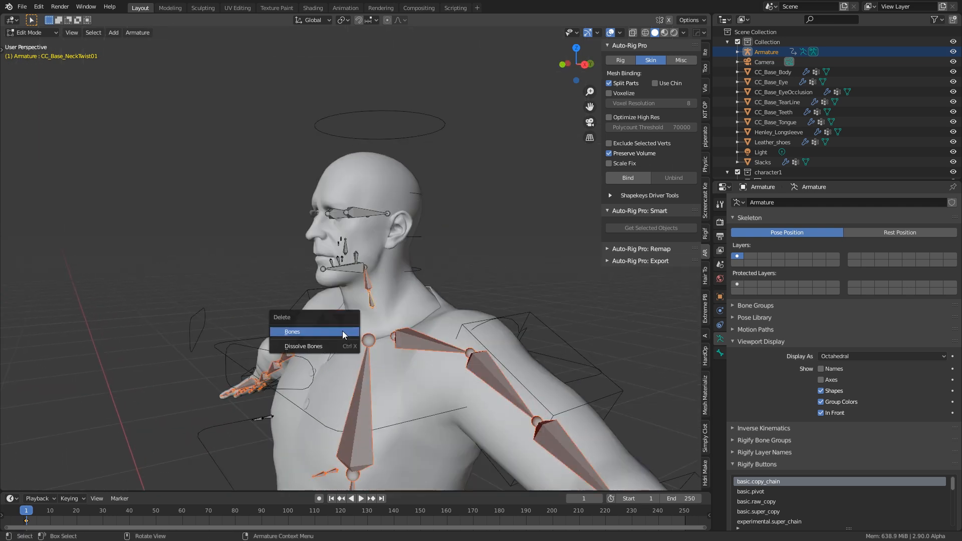
pyautogui.click(342, 332)
# - Display the scene in wireframe and select the CC_Base_Head bone behind the jaw
pyautogui.scroll(3, 342, 331)
pyautogui.click(50, 33)
pyautogui.scroll(5, 378, 292)
pyautogui.scroll(5, 378, 292)
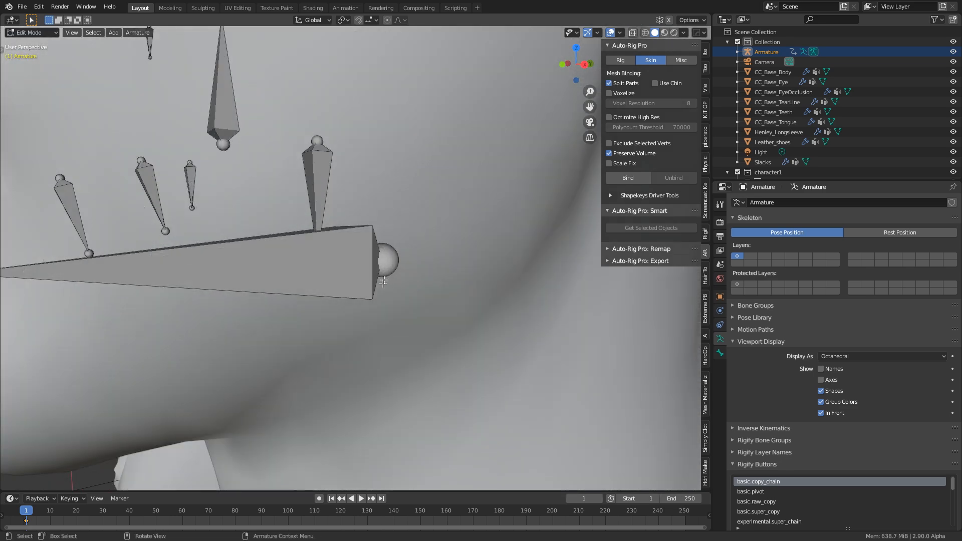
pyautogui.press('z')
pyautogui.click(376, 263)
pyautogui.click(382, 260)
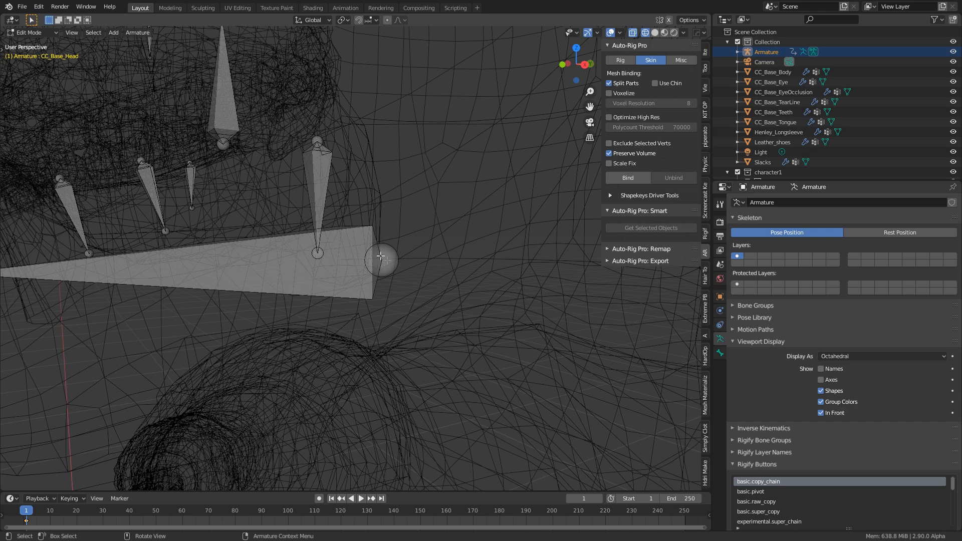
pyautogui.scroll(-6, 380, 258)
# - Delete the stray bones left in front of the chest from the original armature
pyautogui.press('Tab')
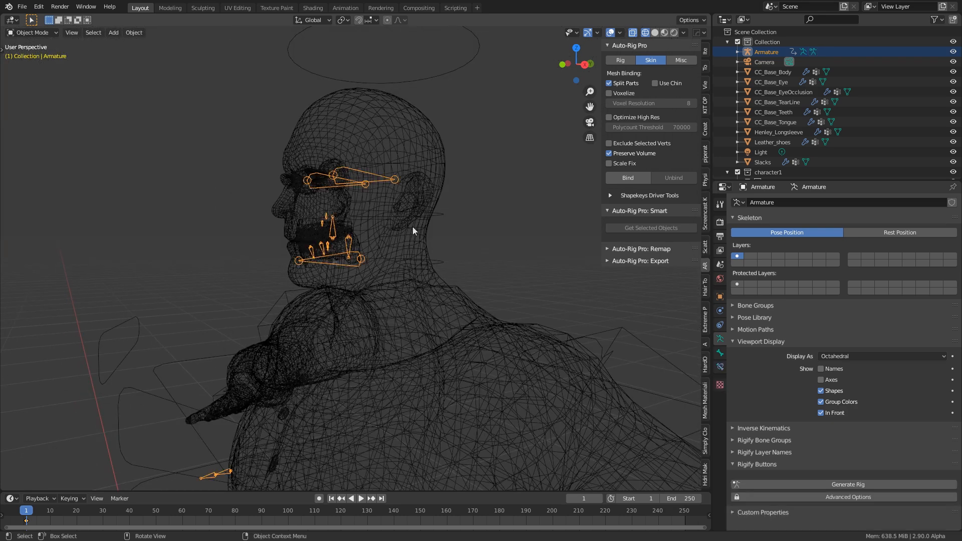
pyautogui.scroll(-3, 383, 285)
pyautogui.moveTo(292, 346)
pyautogui.keyDown('shift'); pyautogui.mouseDown(button='middle')
pyautogui.moveTo(301, 211)
pyautogui.moveTo(311, 202)
pyautogui.moveTo(291, 188)
pyautogui.moveTo(284, 295)
pyautogui.moveTo(304, 413)
pyautogui.moveTo(313, 388)
pyautogui.moveTo(285, 355)
pyautogui.mouseUp(button='middle'); pyautogui.keyUp('shift')
pyautogui.press('Tab')
pyautogui.click(287, 349)
pyautogui.press('c')
pyautogui.click(292, 351)
pyautogui.press('Escape')
pyautogui.moveTo(269, 326); pyautogui.dragTo(296, 349, button='middle')
# - Return to Object Mode and join the original armature into the Auto-Rig Pro rig, with the rig as the active object
pyautogui.click(37, 33)
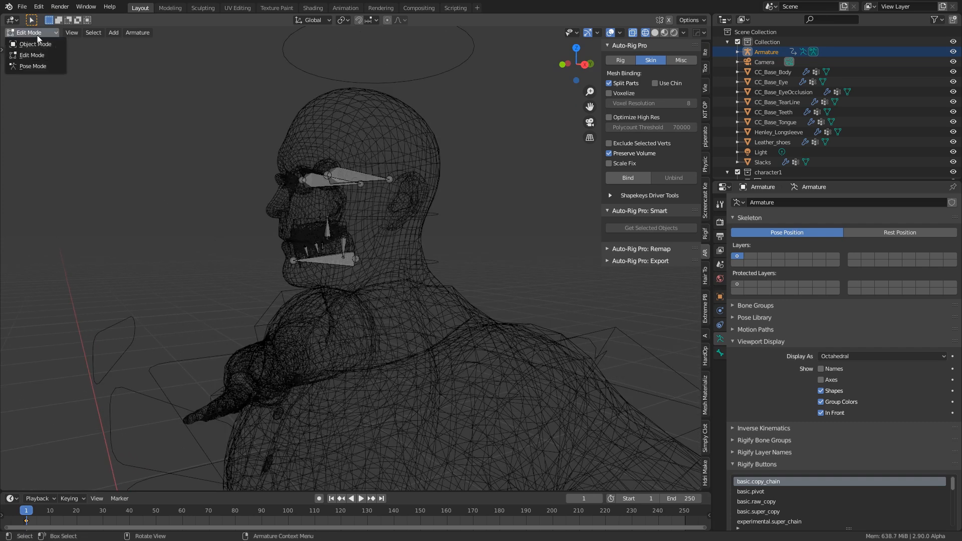
pyautogui.click(35, 44)
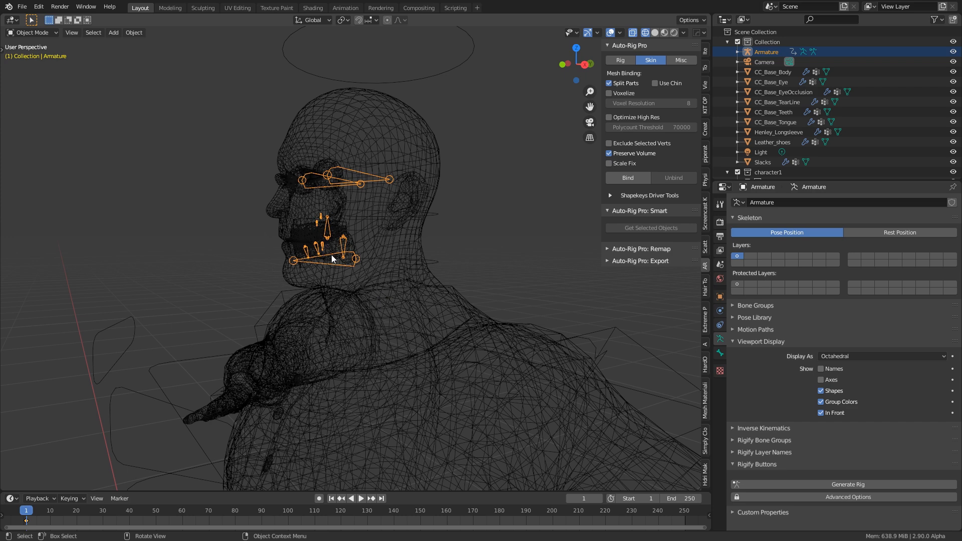
pyautogui.keyDown('shift'); pyautogui.click(435, 77); pyautogui.keyUp('shift')
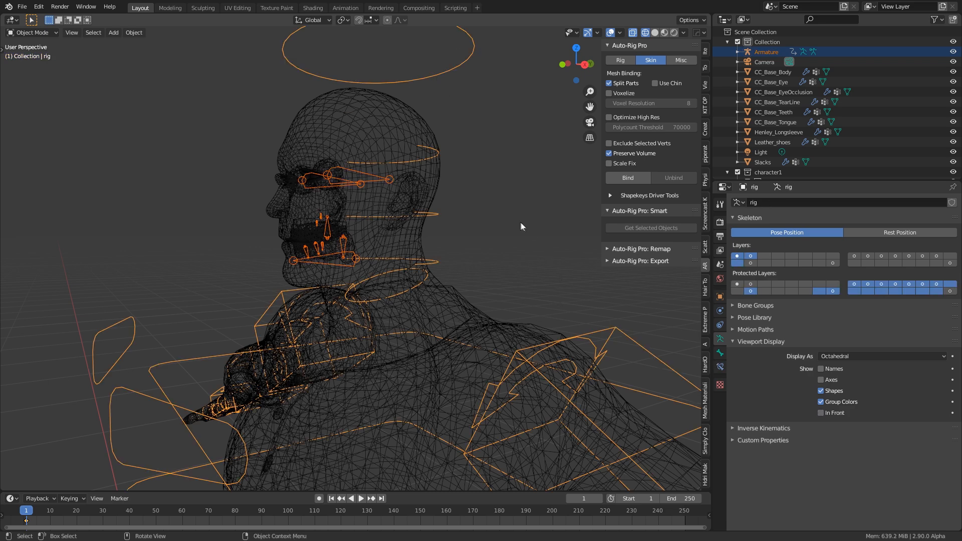
pyautogui.press('ctrl')
pyautogui.hotkey('ctrl', 'j')
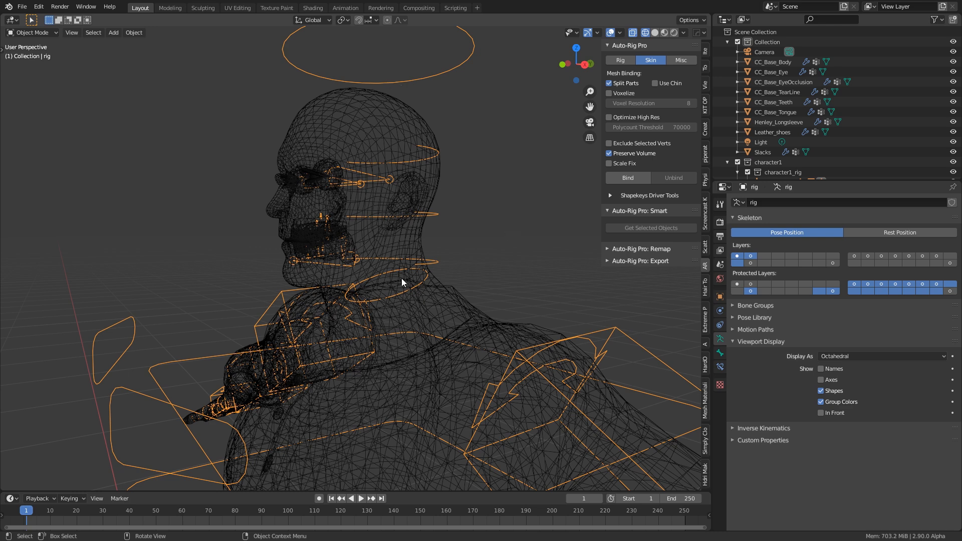
# - Put the joined rig in Edit Mode and examine its head bones from the side
pyautogui.click(31, 32)
pyautogui.click(30, 55)
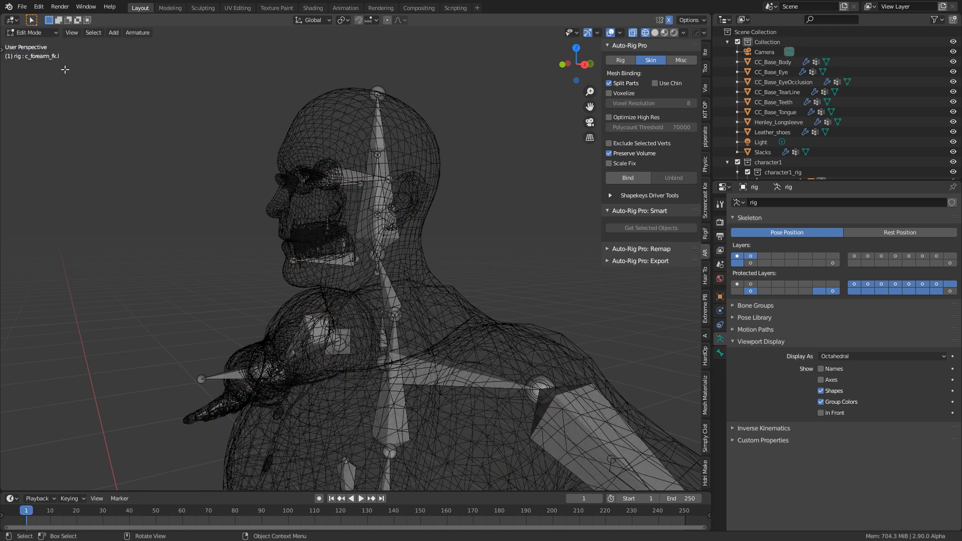
pyautogui.moveTo(349, 224); pyautogui.dragTo(331, 260, button='middle')
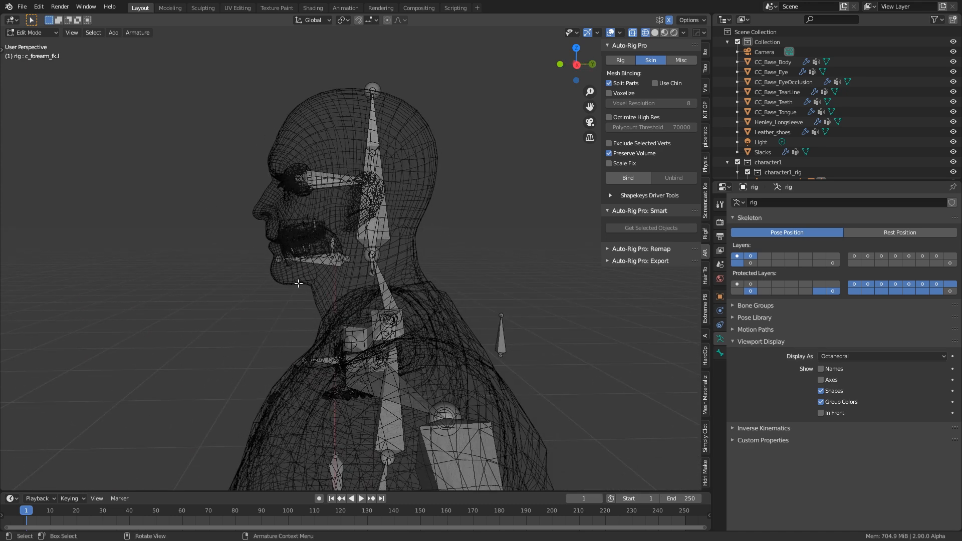
# - Switch the rig to Pose Mode and test-rotate the c_head.x controller to see whether the facial bones follow
pyautogui.click(31, 33)
pyautogui.click(37, 69)
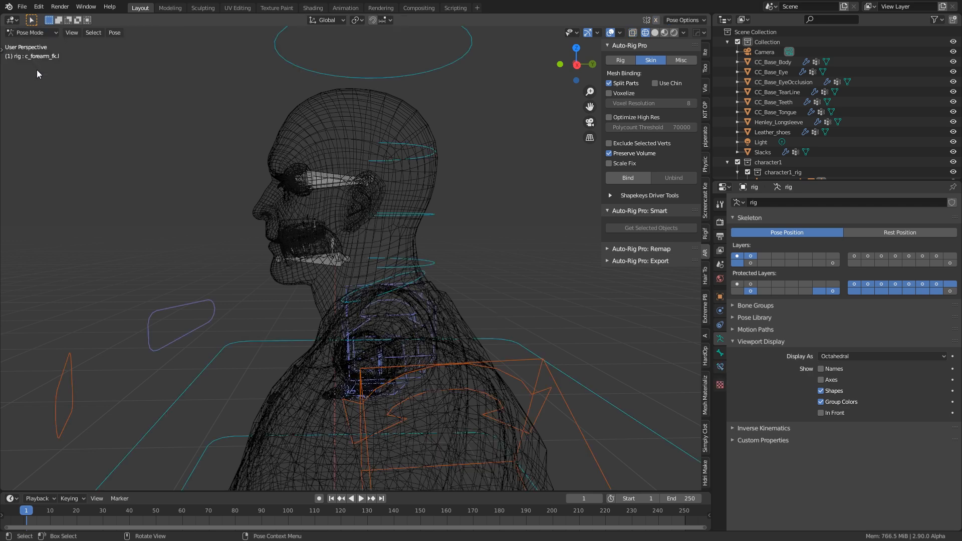
pyautogui.click(437, 74)
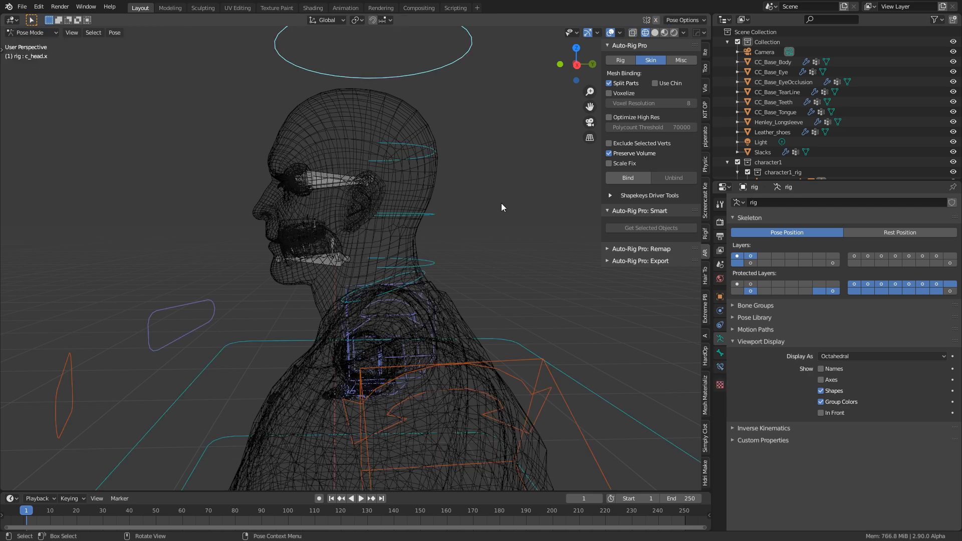
pyautogui.press('r')
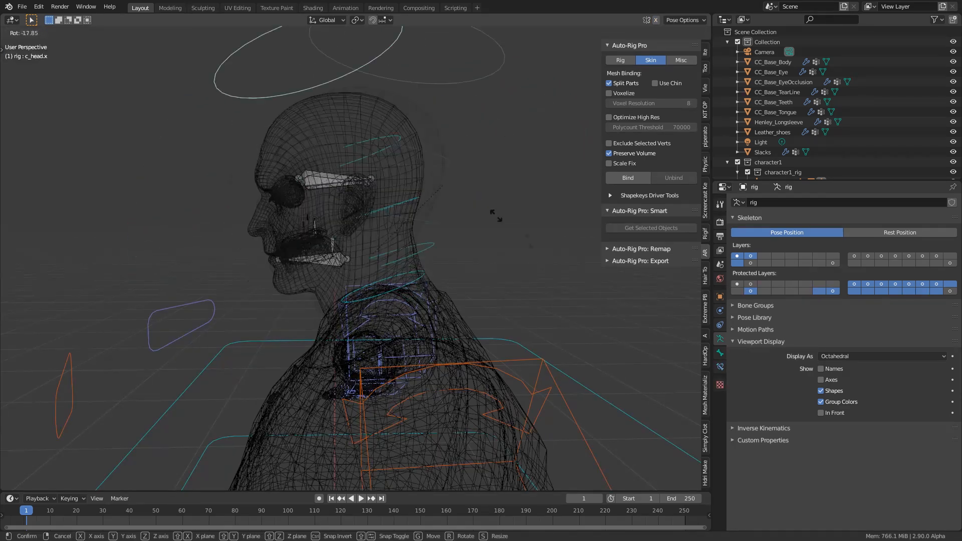
pyautogui.rightClick(393, 258)
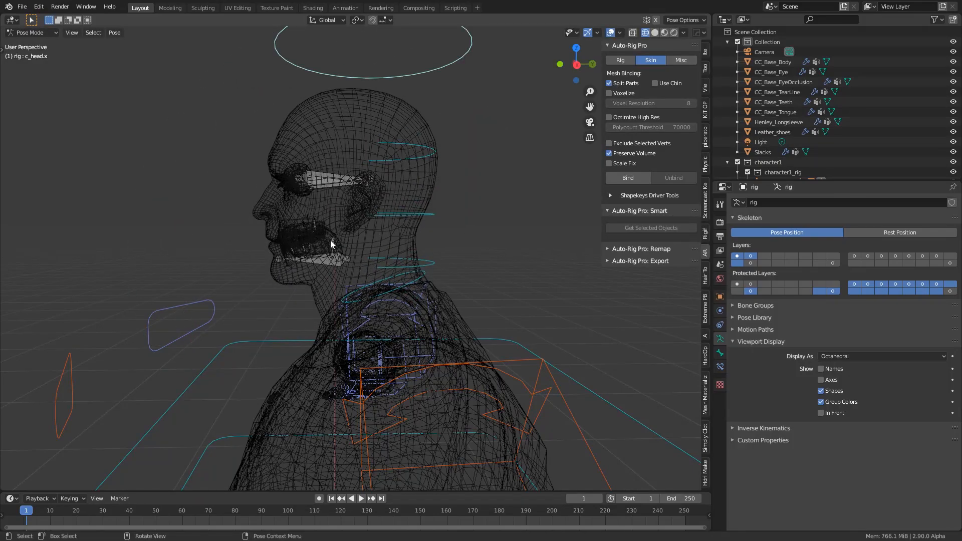
# - In Edit Mode, set the CC_Base_Head bone's parent to c_head.x
pyautogui.scroll(5, 350, 244)
pyautogui.click(46, 33)
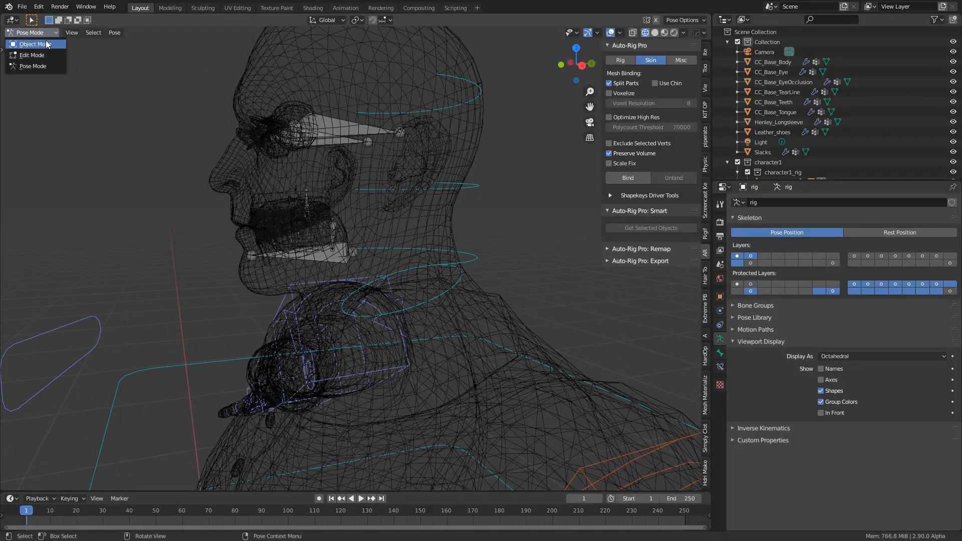
pyautogui.click(31, 55)
pyautogui.scroll(3, 350, 246)
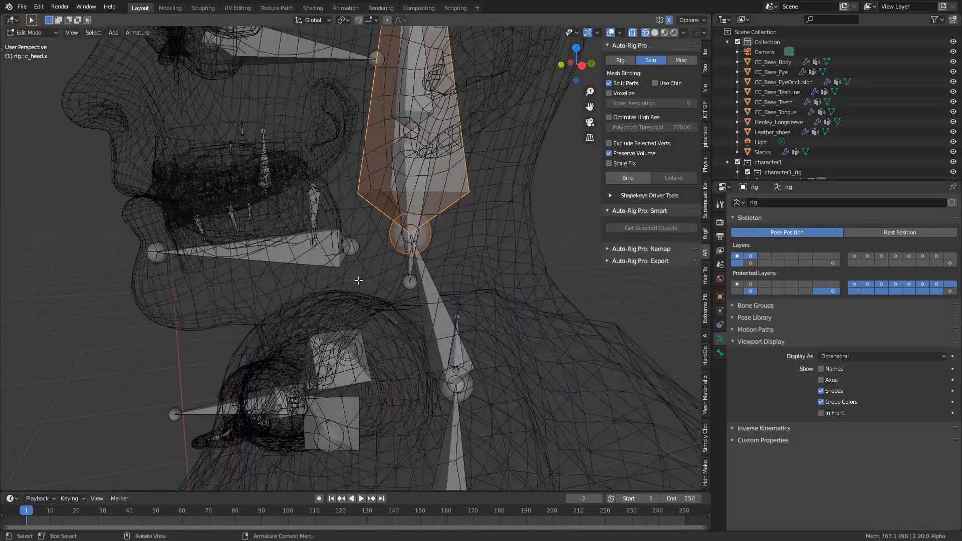
pyautogui.click(350, 246)
pyautogui.click(350, 246)
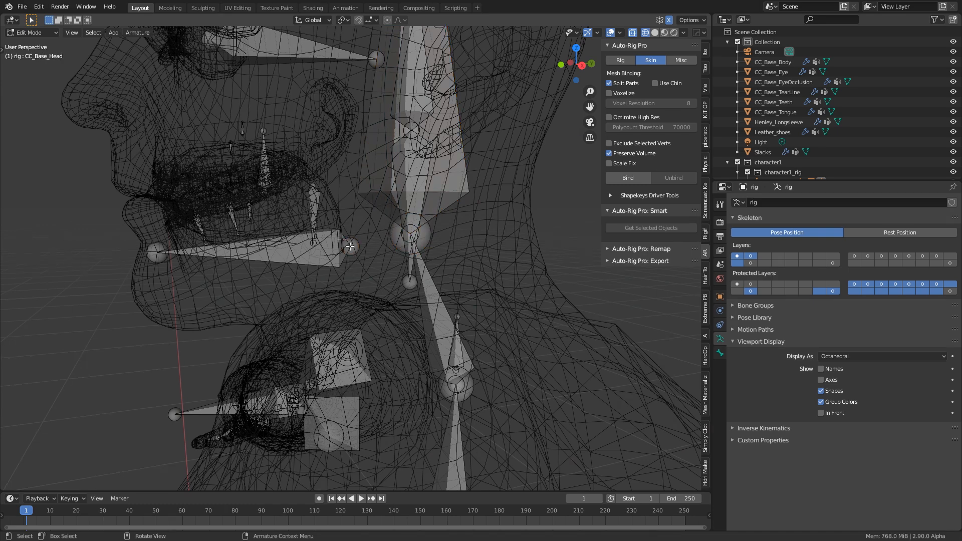
pyautogui.click(720, 353)
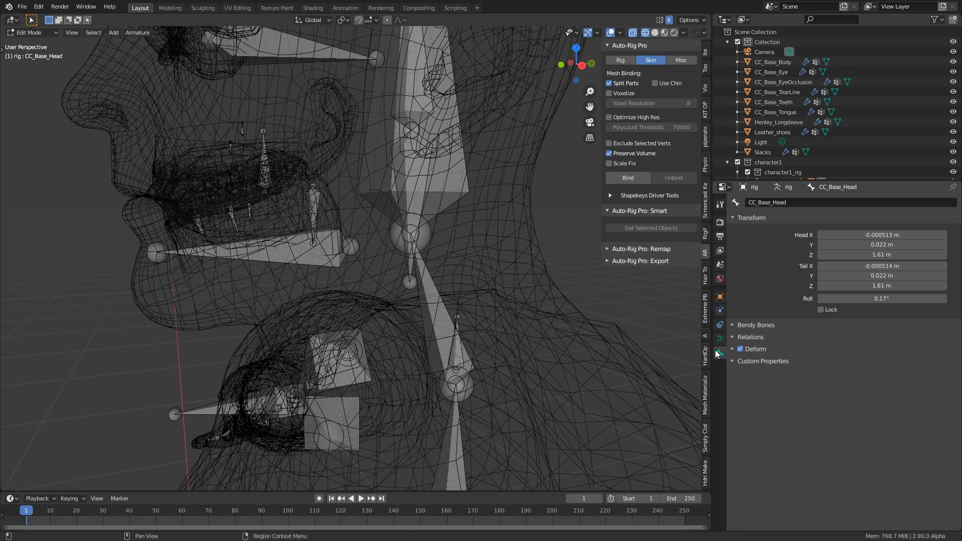
pyautogui.click(731, 337)
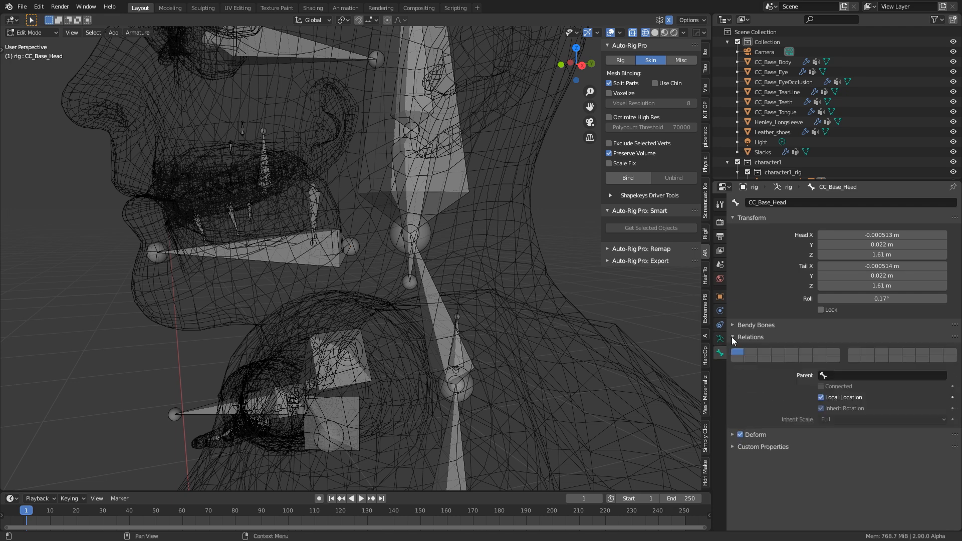
pyautogui.click(731, 337)
pyautogui.click(740, 339)
pyautogui.click(867, 376)
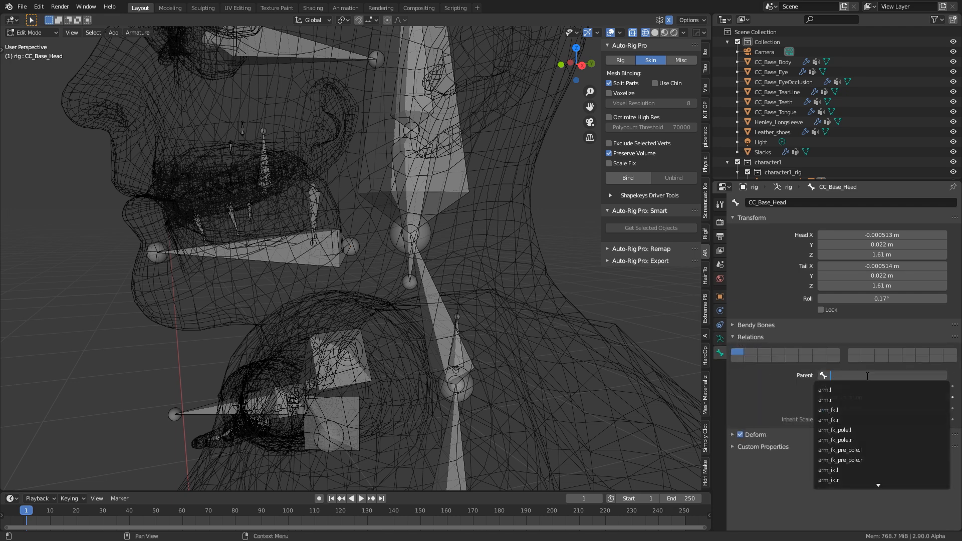
pyautogui.write('head.x')
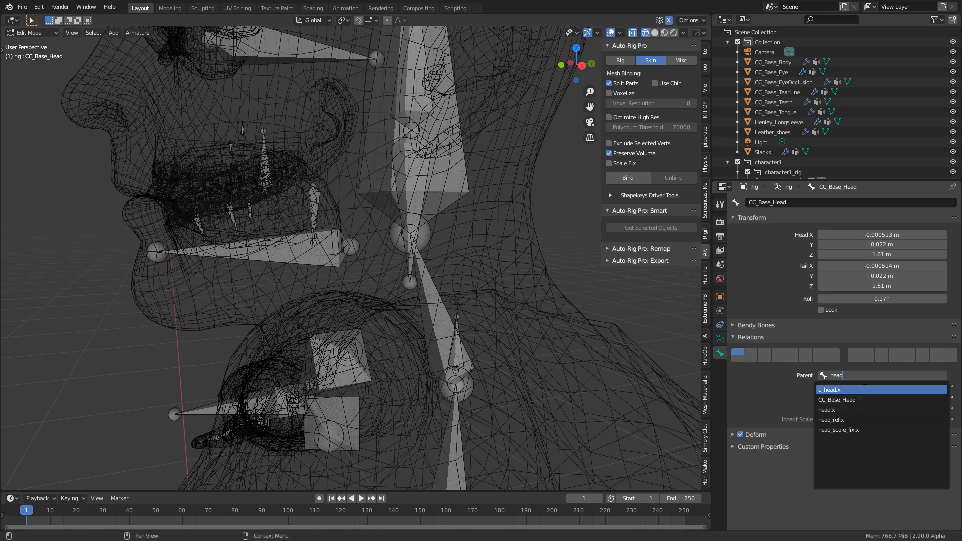
pyautogui.click(864, 389)
# - Return to Pose Mode and test-rotate c_head.x to check that the parented facial bones move along
pyautogui.click(50, 33)
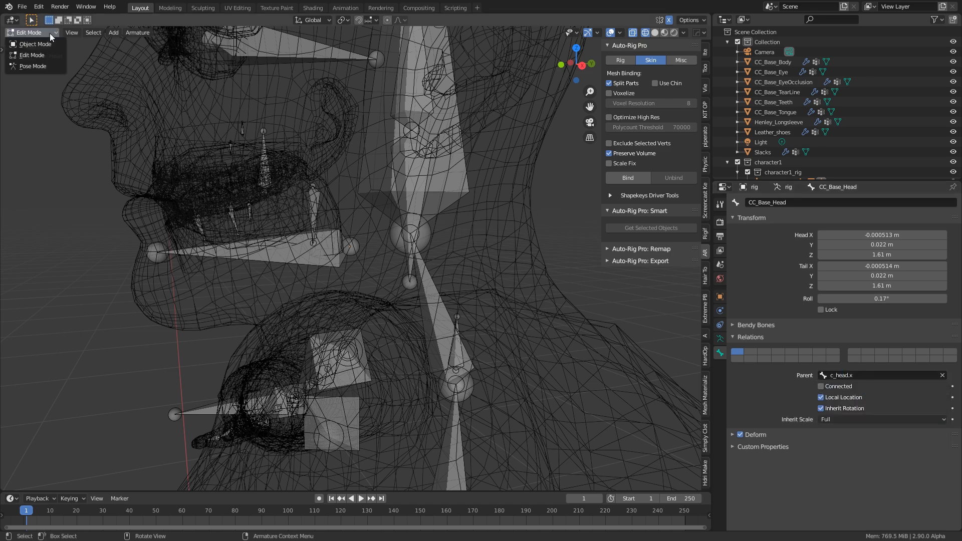
pyautogui.click(43, 65)
pyautogui.click(428, 63)
pyautogui.press('r')
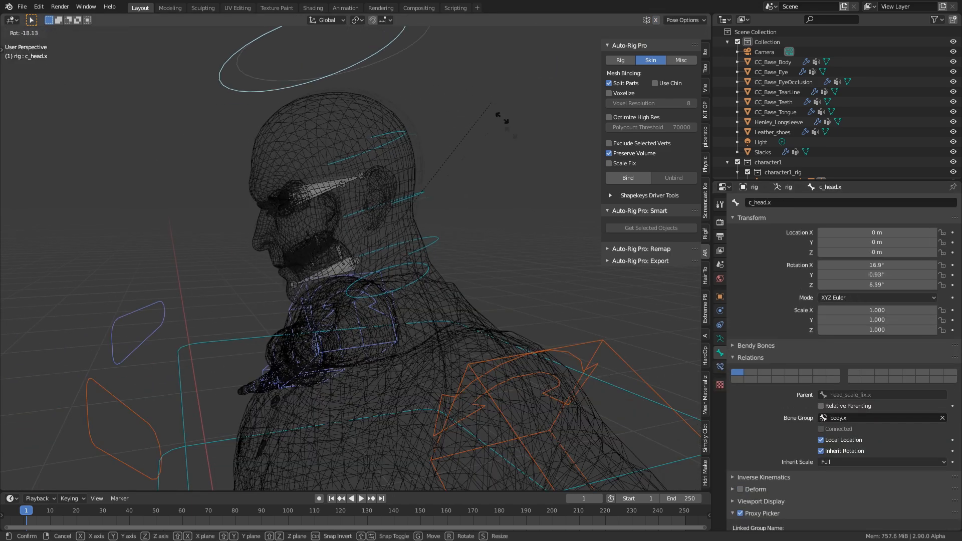
pyautogui.rightClick(508, 172)
# - Test-rotate the CC_Base_JawRoot bone in the joined rig to check the jaw deformation
pyautogui.click(339, 244)
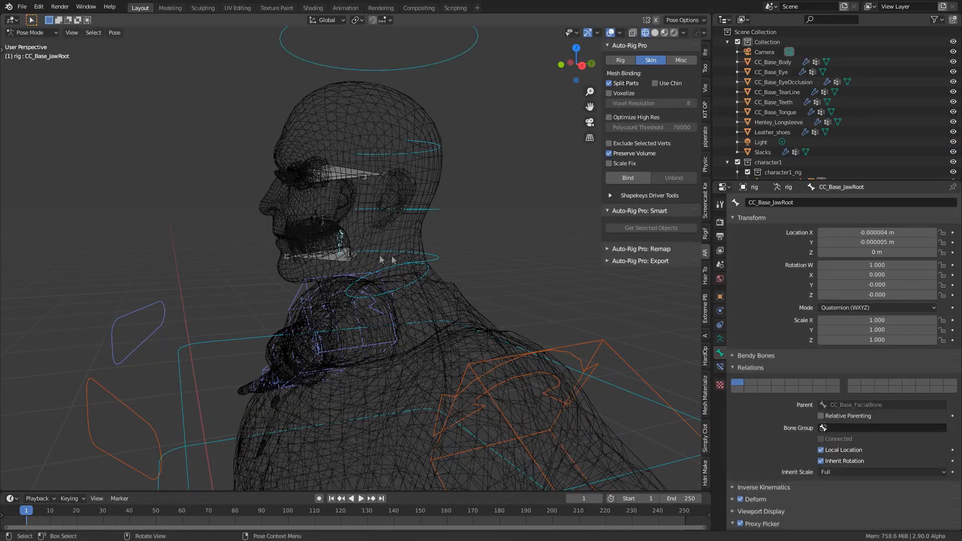
pyautogui.scroll(2, 452, 251)
pyautogui.press('r')
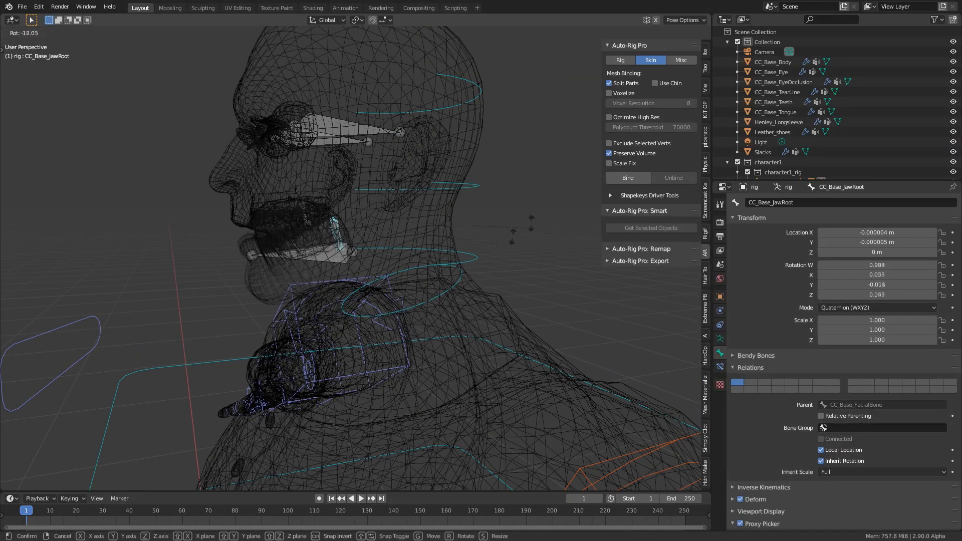
pyautogui.rightClick(384, 259)
pyautogui.scroll(-2, 383, 259)
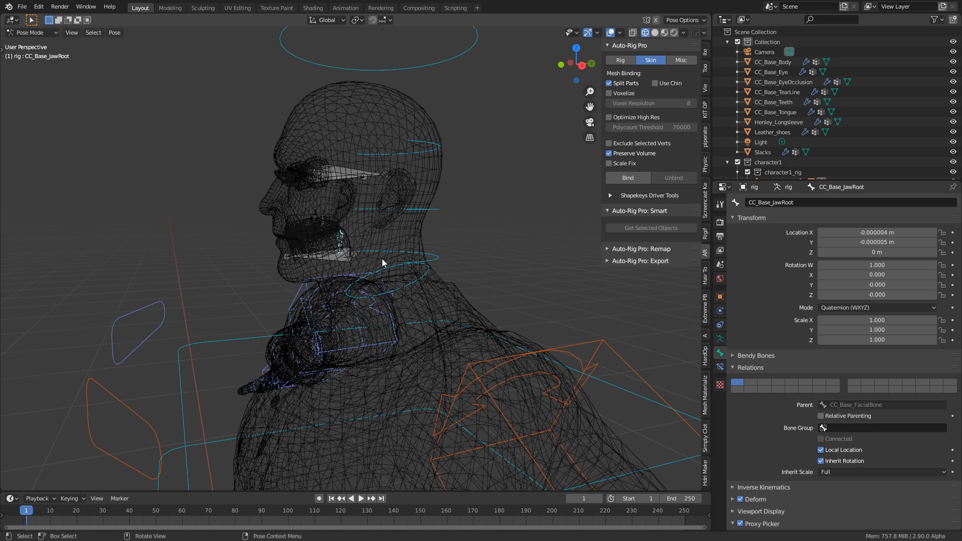
pyautogui.scroll(-5, 382, 258)
pyautogui.moveTo(313, 299); pyautogui.dragTo(382, 287, button='middle')
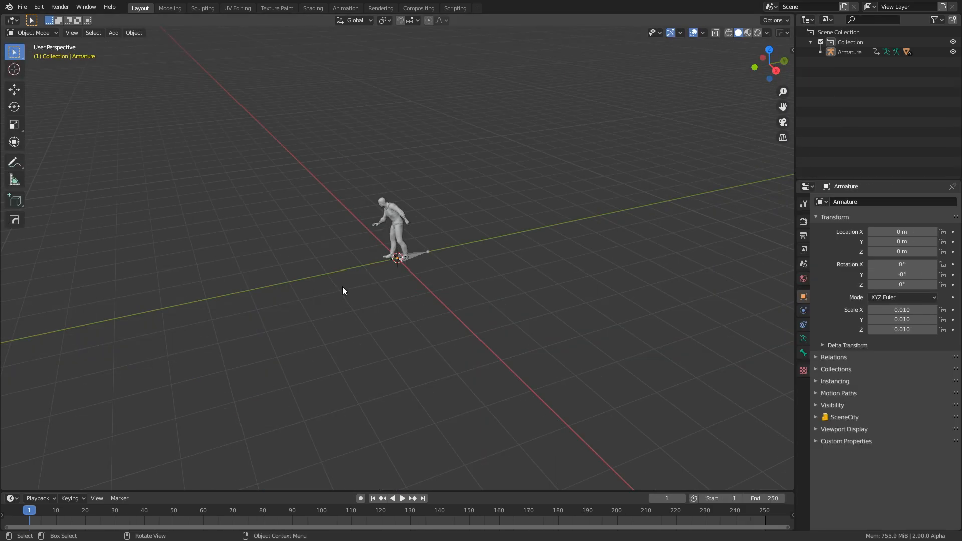
# - Inspect the animated character in the new scene, advance to frame 68, and switch to the Animation workspace
pyautogui.scroll(6, 350, 290)
pyautogui.keyDown('shift'); pyautogui.moveTo(423, 294); pyautogui.dragTo(416, 314, button='middle'); pyautogui.keyUp('shift')
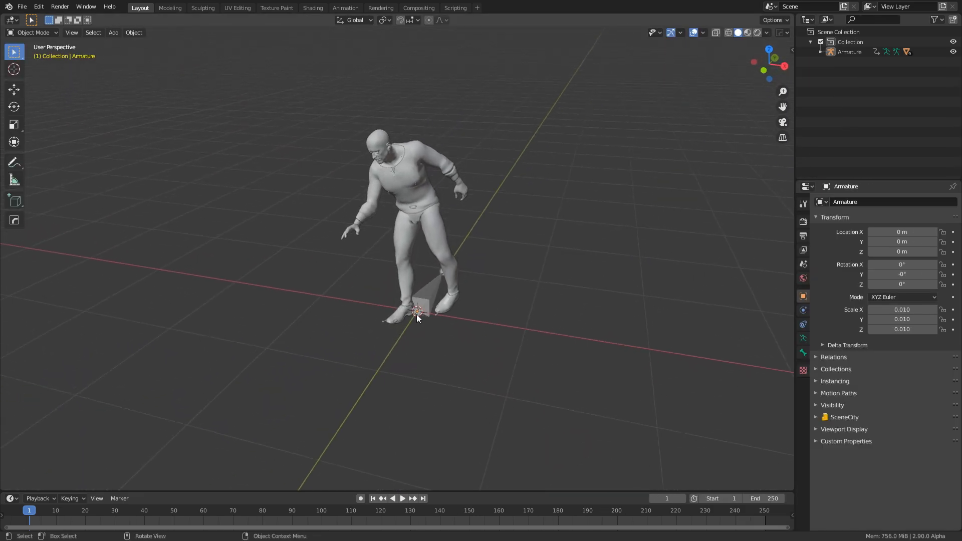
pyautogui.scroll(2, 414, 314)
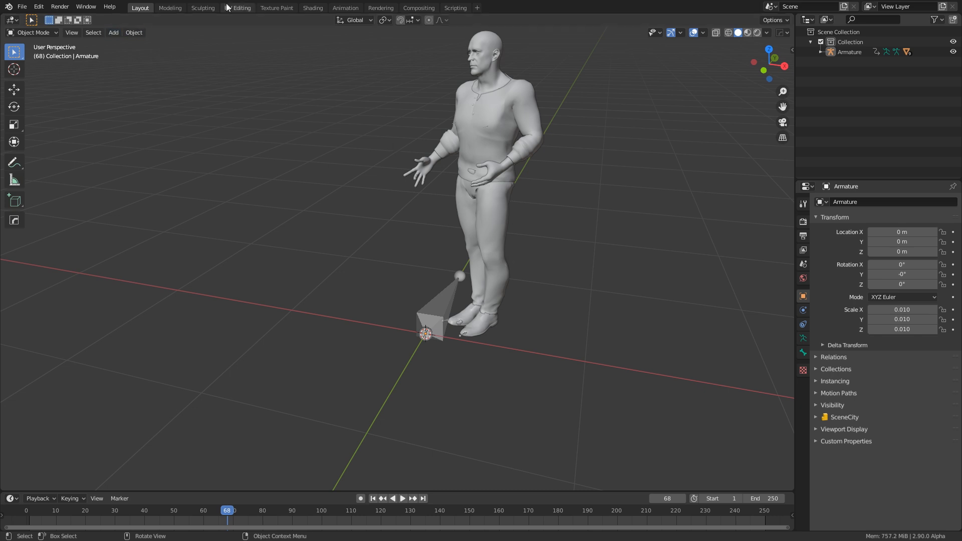
pyautogui.click(353, 8)
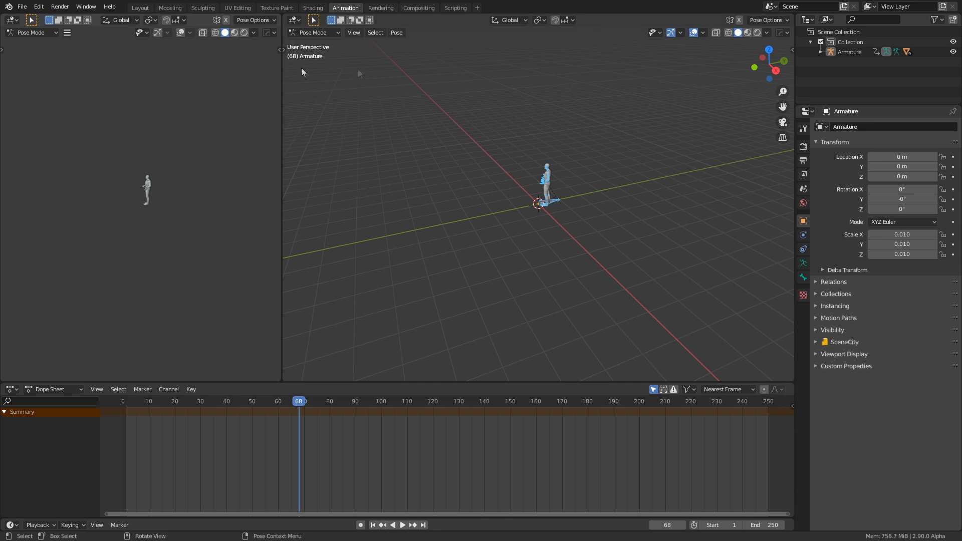
# - Change the camera view area to the Nonlinear Animation editor and expand the shape key channels of the body, eye occlusion, tear line and tongue
pyautogui.click(12, 21)
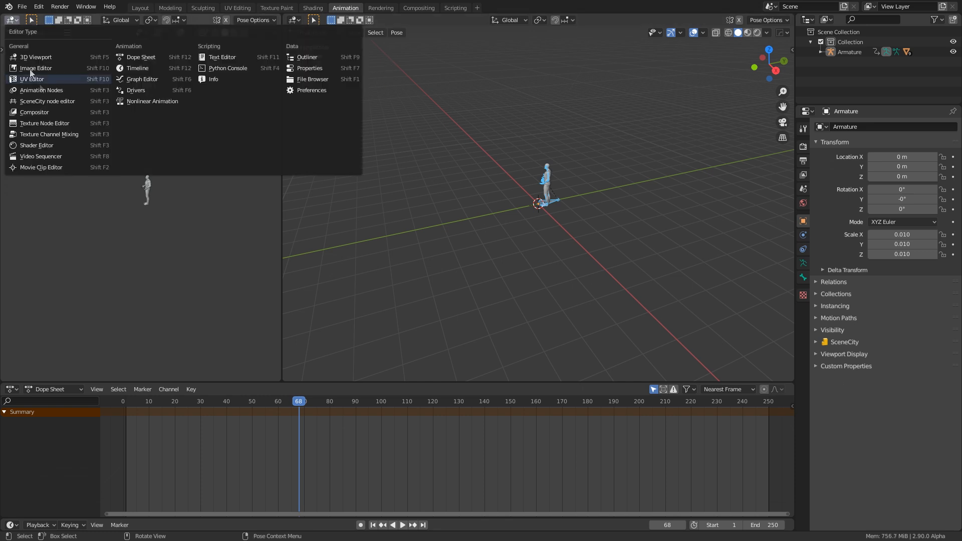
pyautogui.click(173, 102)
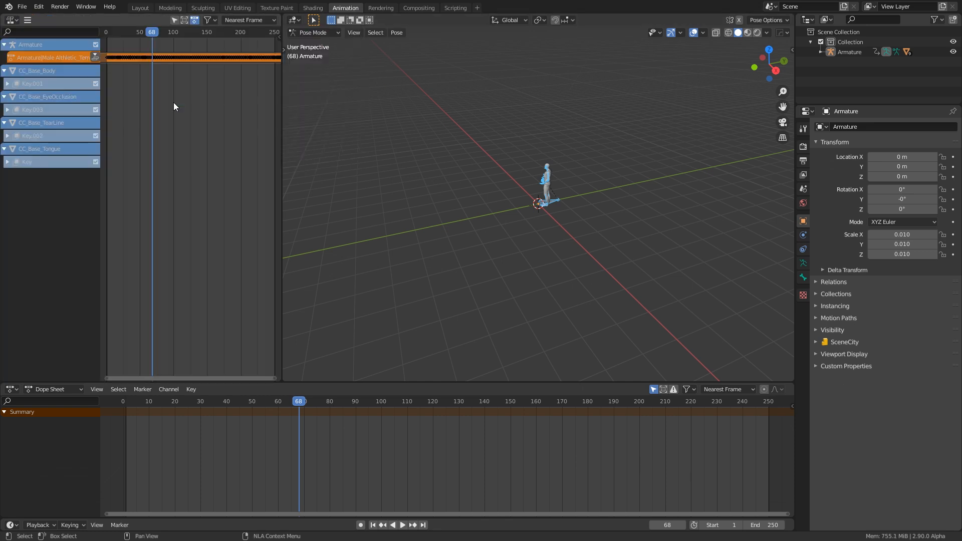
pyautogui.click(7, 162)
pyautogui.click(7, 135)
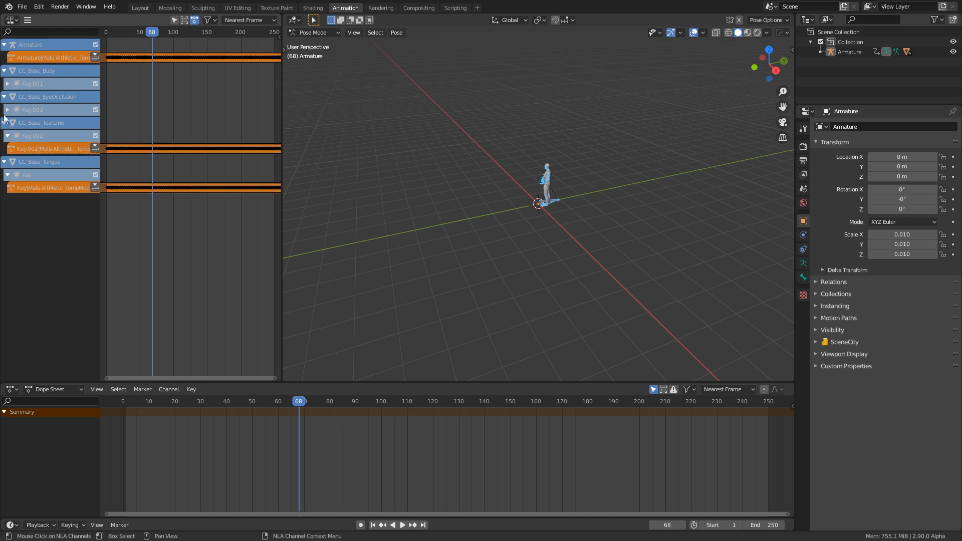
pyautogui.click(7, 109)
pyautogui.click(7, 83)
# - Push down the tongue, tear line, eye occlusion, body and armature actions into NLA strips
pyautogui.click(95, 213)
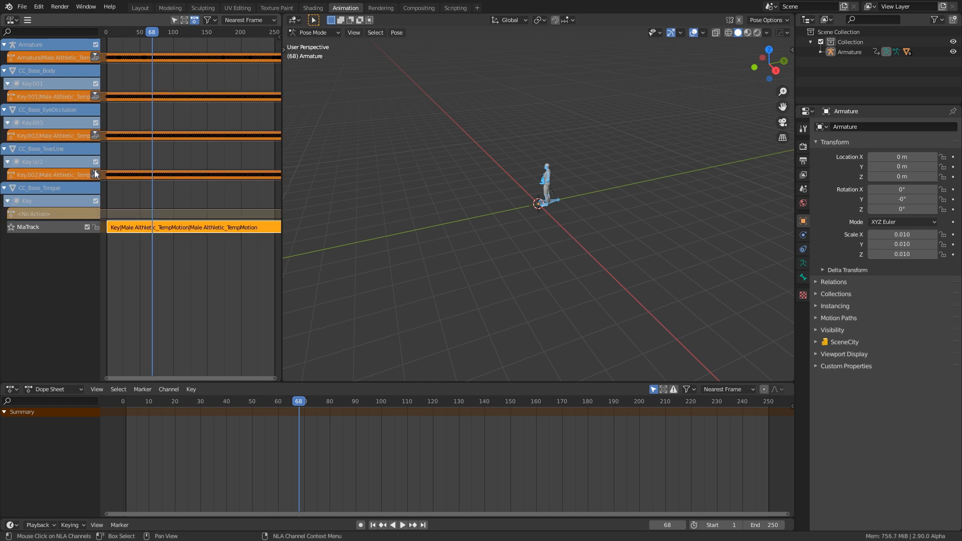
pyautogui.click(95, 174)
pyautogui.click(95, 135)
pyautogui.click(95, 96)
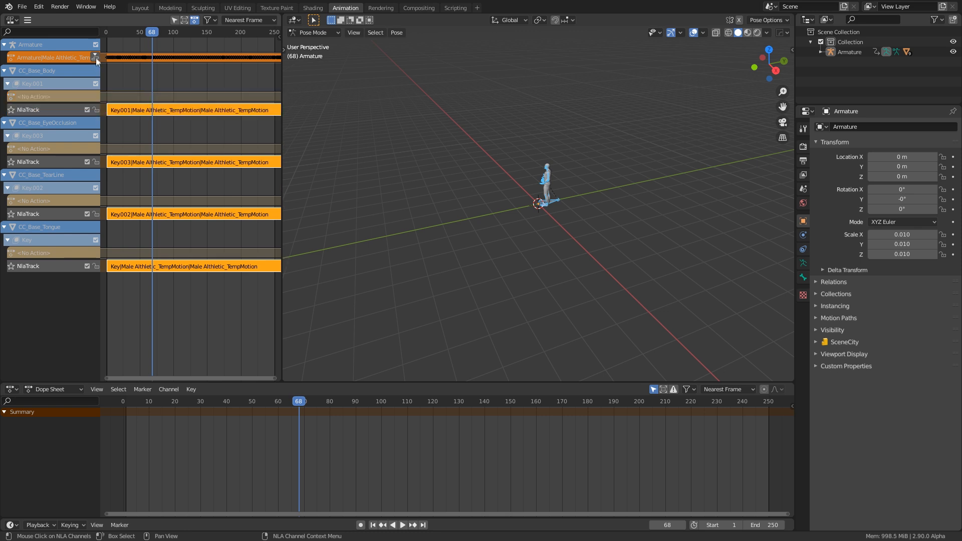
pyautogui.click(95, 57)
# - Switch to Object Mode, select the armature, and change the Dope Sheet to the Action Editor
pyautogui.click(325, 32)
pyautogui.click(323, 41)
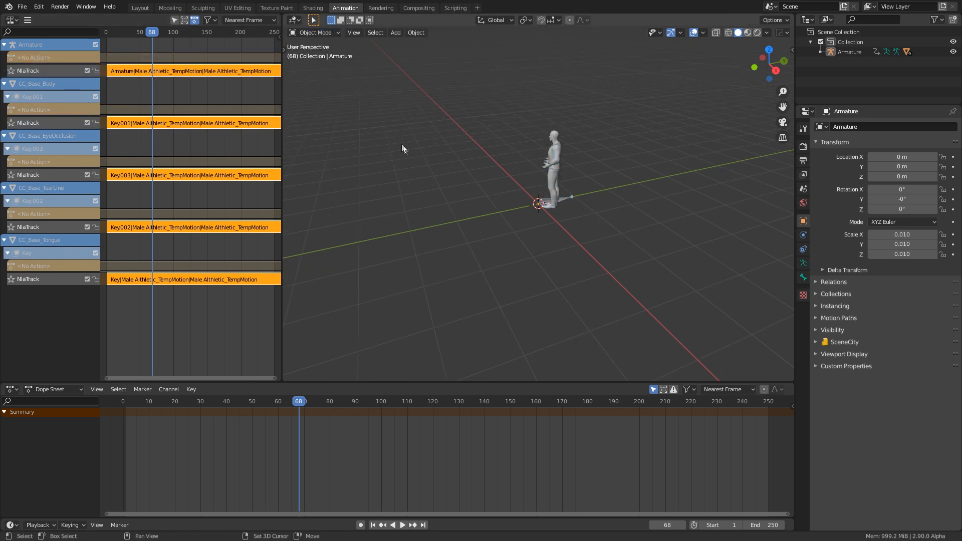
pyautogui.scroll(5, 453, 209)
pyautogui.moveTo(453, 208); pyautogui.dragTo(550, 232, button='middle')
pyautogui.click(549, 232)
pyautogui.scroll(3, 549, 232)
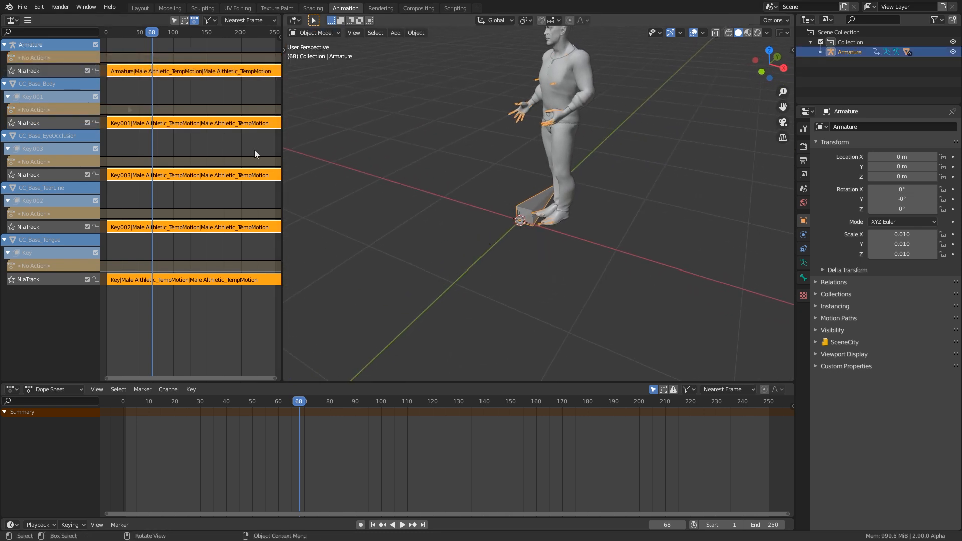
pyautogui.click(56, 389)
pyautogui.click(58, 412)
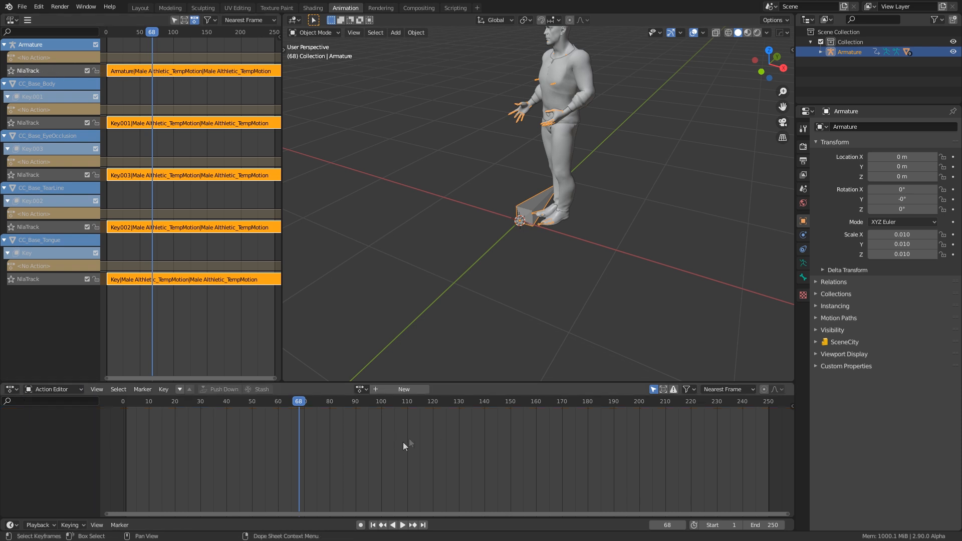
# - Enter tweak mode on the armature's strip, rename its action Joke_Arm, then exit tweak mode and delete the strip
pyautogui.press('Tab')
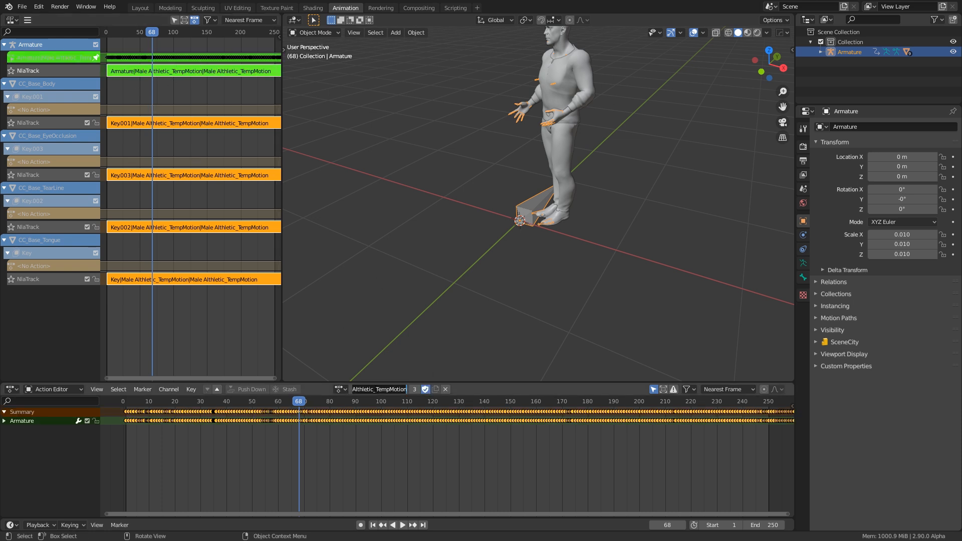
pyautogui.write('Joke_Arm')
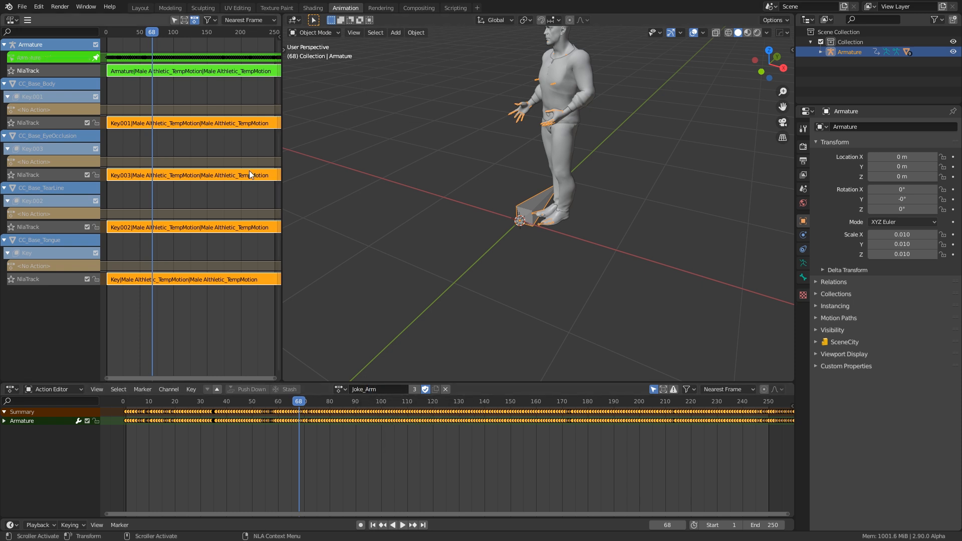
pyautogui.press('Tab')
pyautogui.click(173, 71)
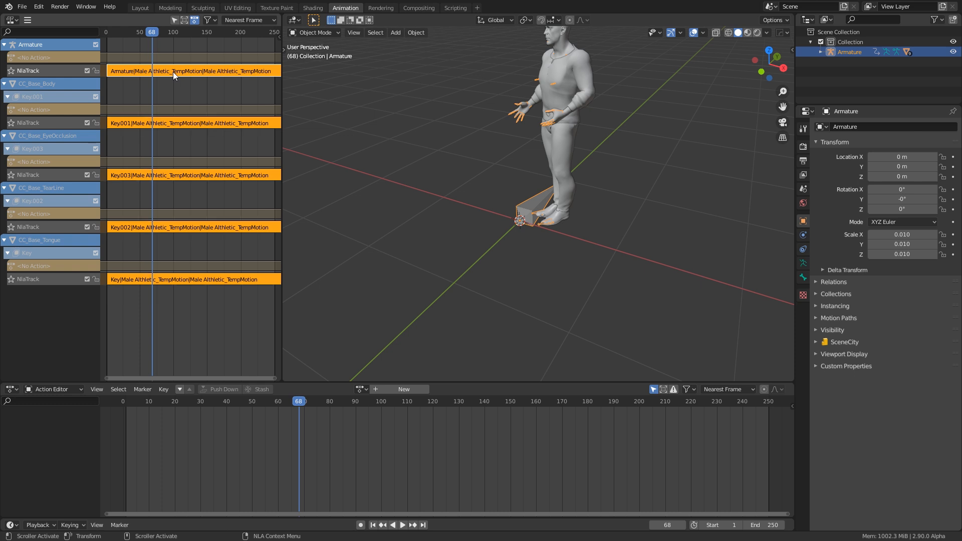
pyautogui.press('x')
# - Select CC_Base_Body, enter tweak mode on its NLA strip, and show its action in the Shape Key Editor
pyautogui.moveTo(483, 119); pyautogui.dragTo(534, 92, button='middle')
pyautogui.click(536, 84)
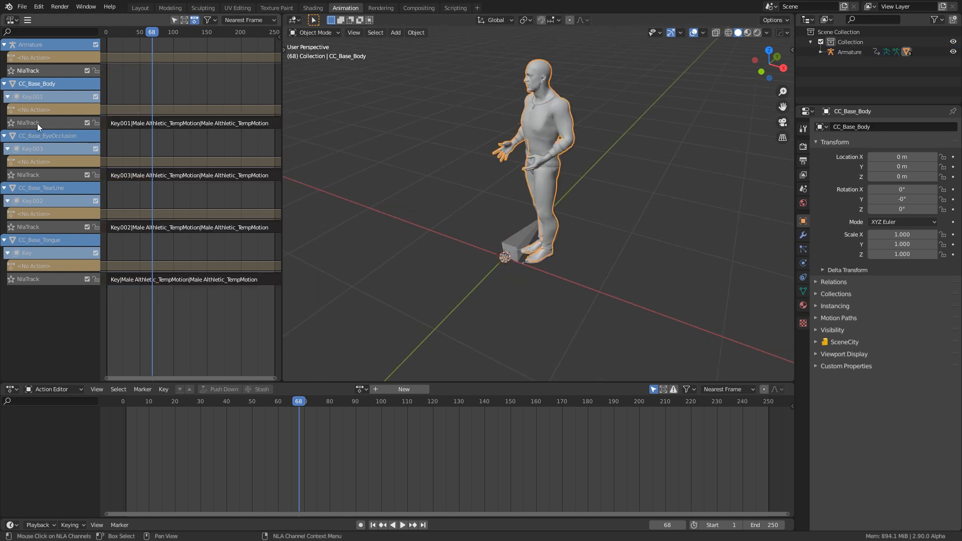
pyautogui.click(189, 123)
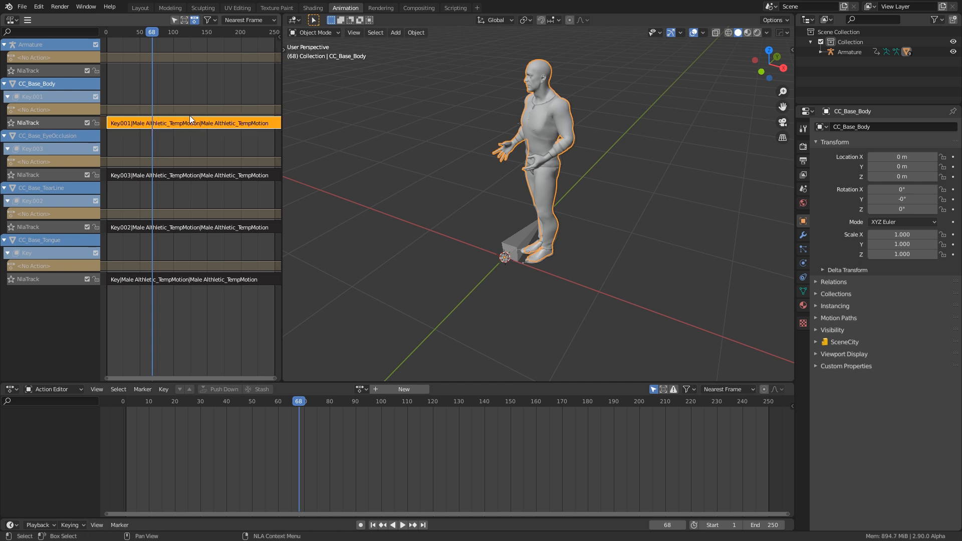
pyautogui.press('Tab')
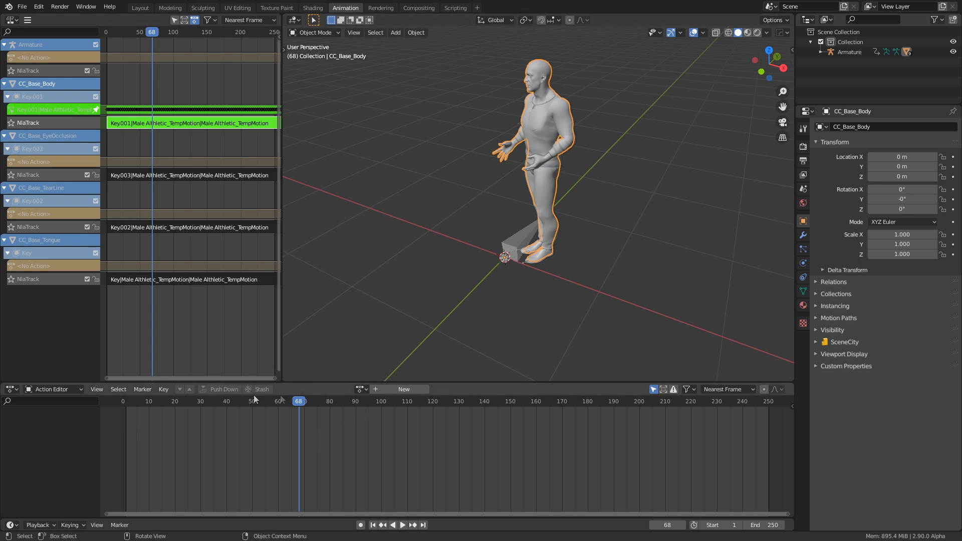
pyautogui.click(79, 389)
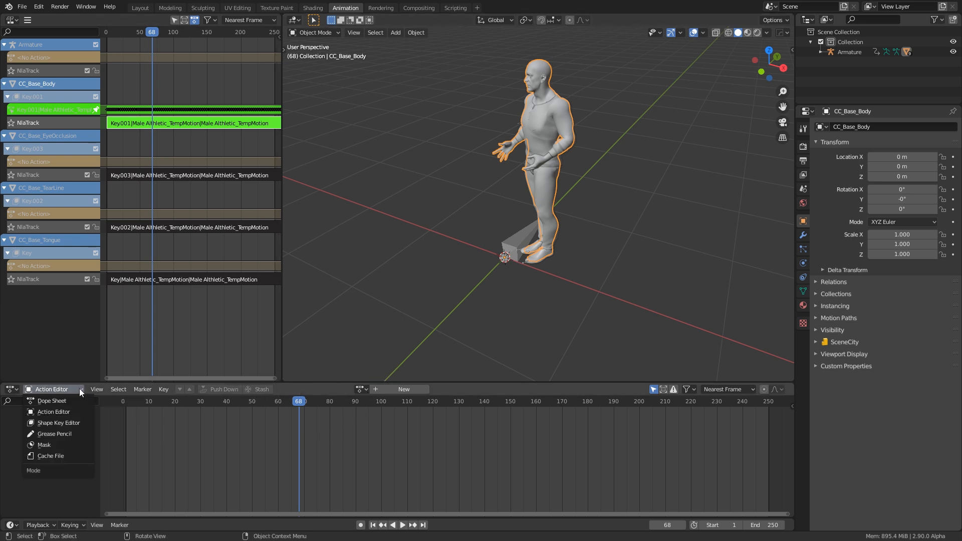
pyautogui.click(80, 422)
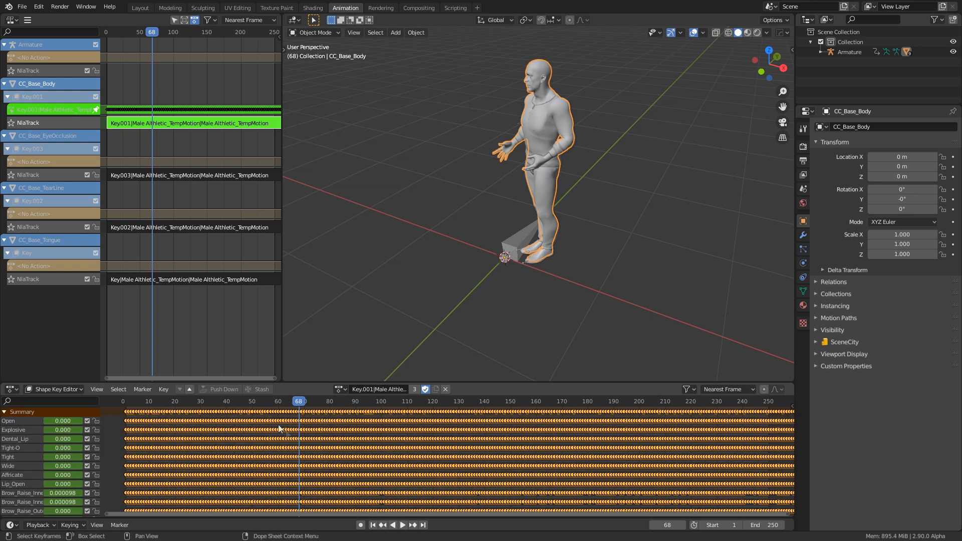
pyautogui.click(78, 390)
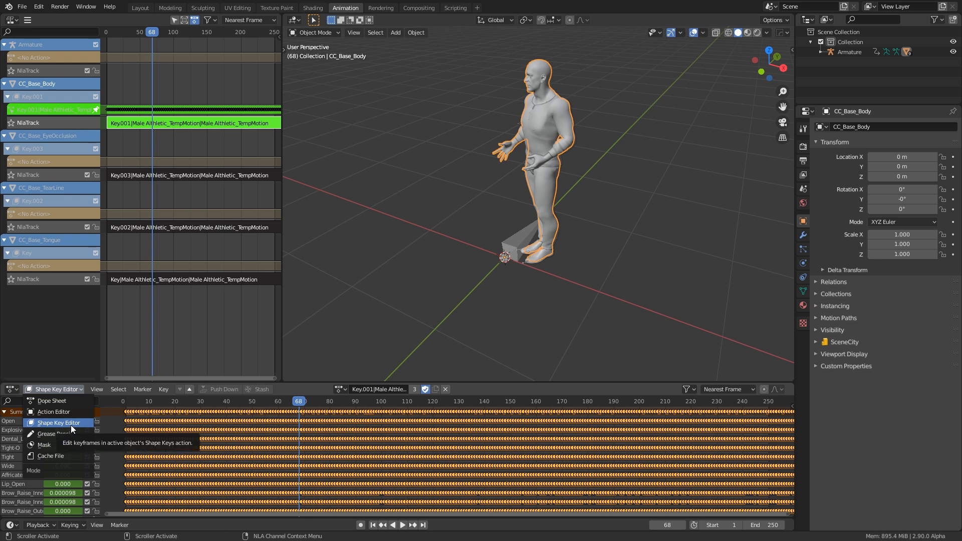
# - Rename the body's shape key action Joke_Body, then exit tweak mode and delete the body strip
pyautogui.click(377, 390)
pyautogui.write('Joke')
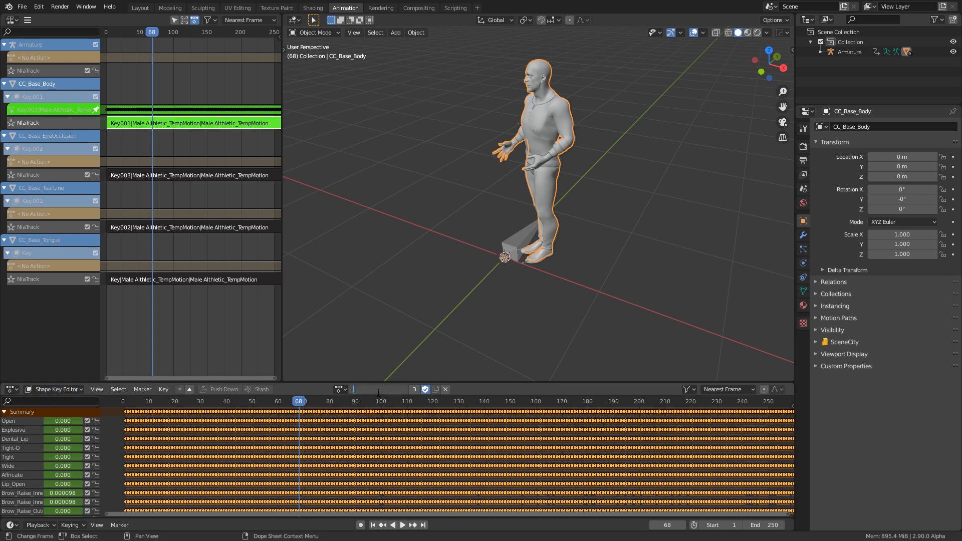
pyautogui.write('_Body')
pyautogui.press('Return')
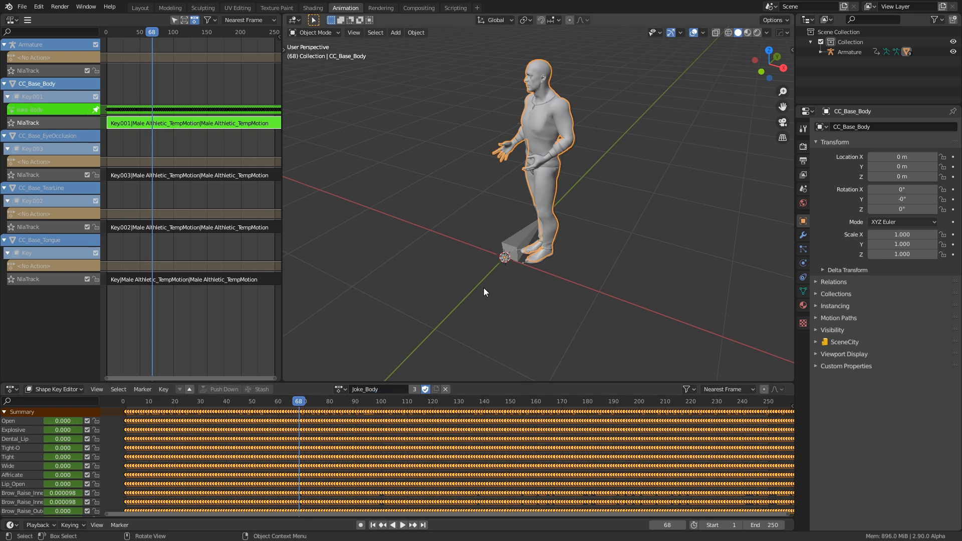
pyautogui.press('Tab')
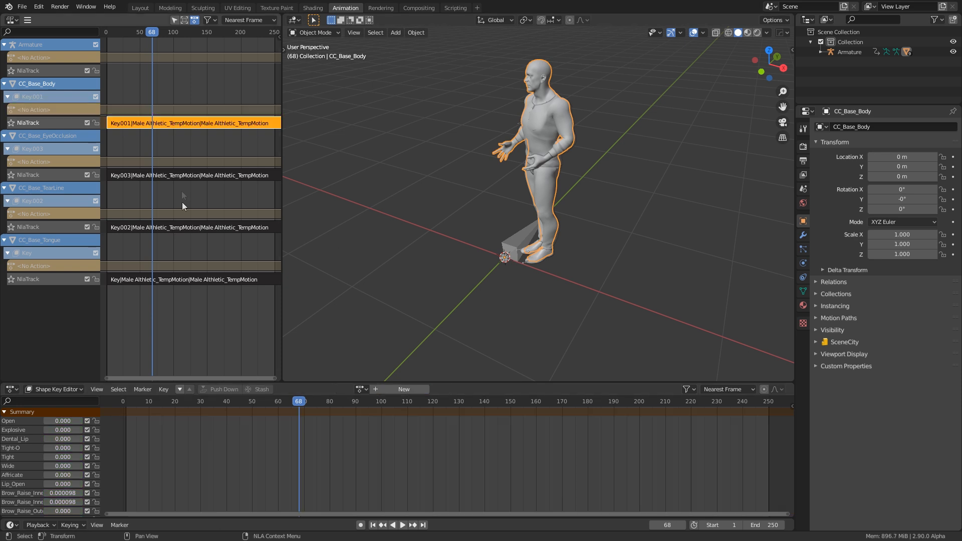
pyautogui.click(197, 131)
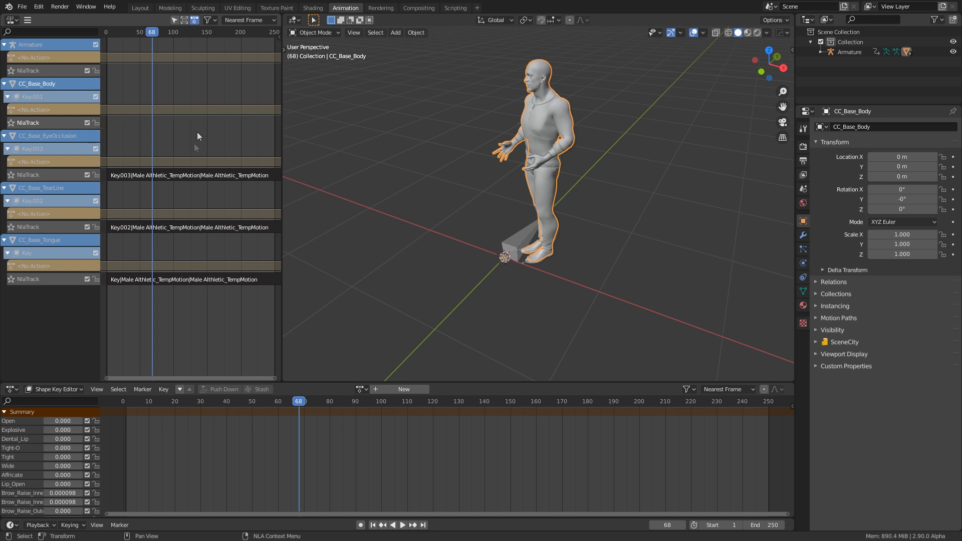
# - Select the eye occlusion strip, expand the armature's hierarchy in an enlarged Outliner, and make CC_Base_EyeOcclusion active
pyautogui.click(179, 175)
pyautogui.click(821, 52)
pyautogui.moveTo(849, 104); pyautogui.dragTo(849, 267)
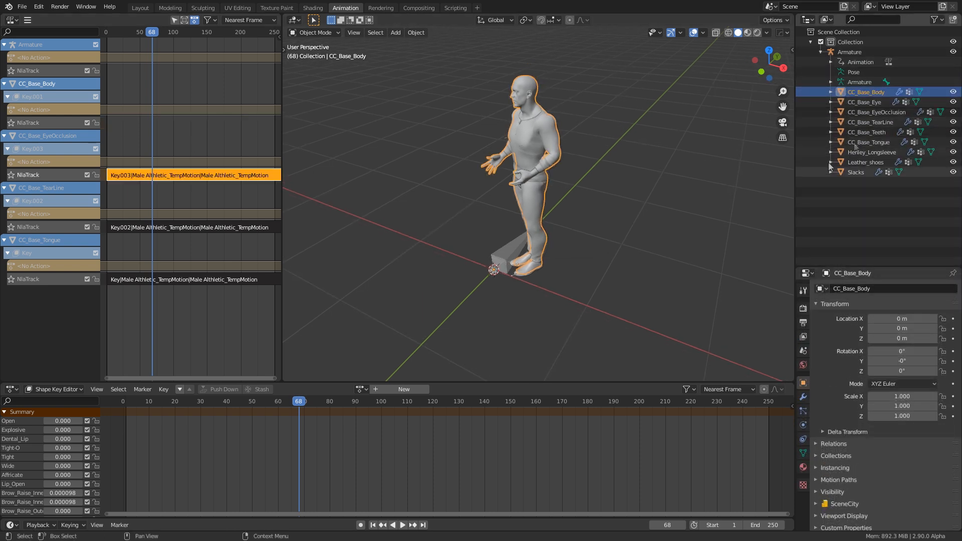
pyautogui.click(873, 114)
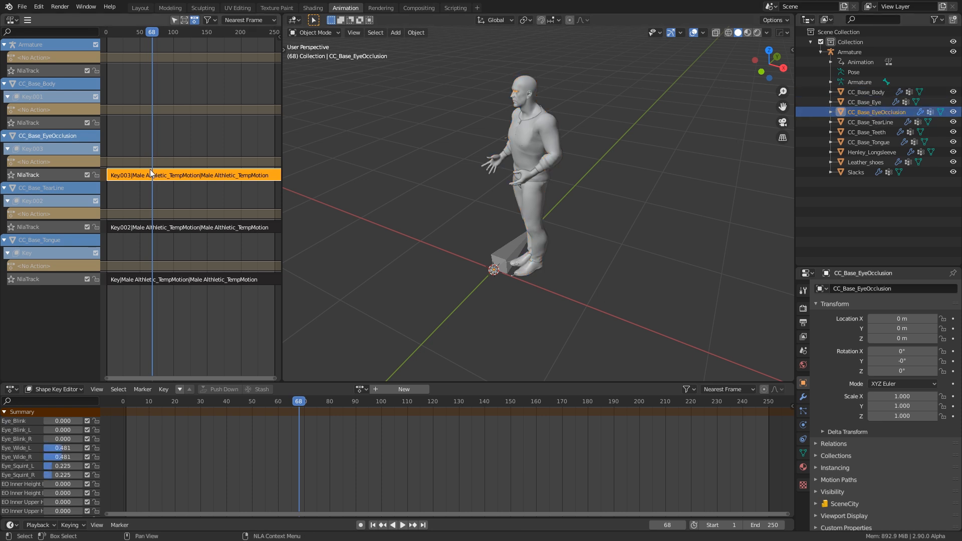
# - In tweak mode, rename the eye occlusion action with the Joke_ prefix, then exit tweak mode and delete its strip
pyautogui.press('Tab')
pyautogui.write('Joke_')
pyautogui.press('Return')
pyautogui.press('Tab')
pyautogui.press('x')
# - Select the tear line strip and CC_Base_TearLine, rename its shape key action Joke_Tear in tweak mode, and exit tweak mode
pyautogui.click(200, 229)
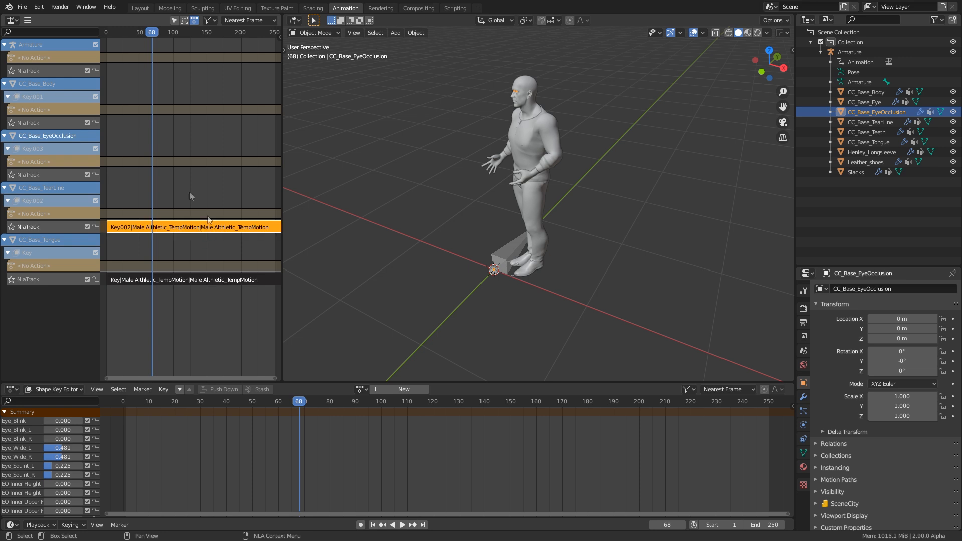
pyautogui.click(870, 121)
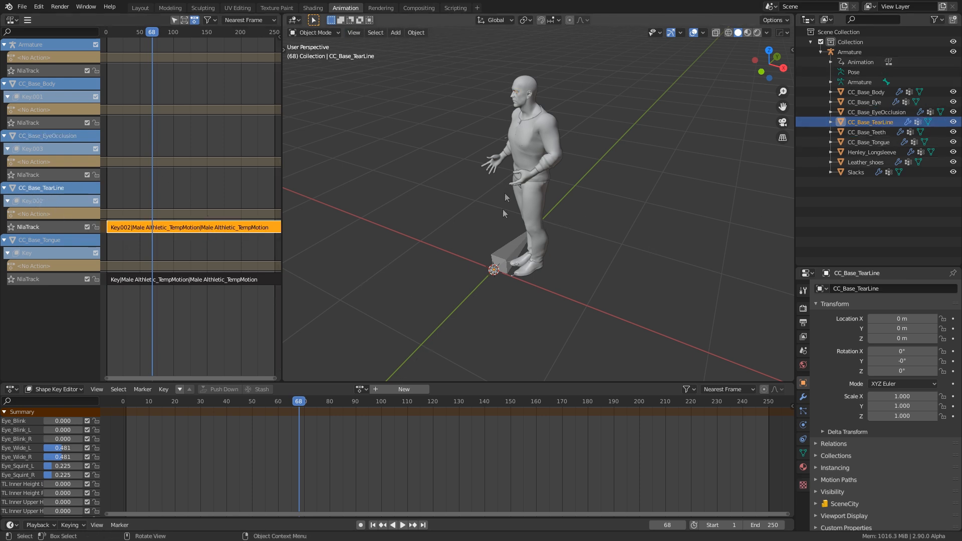
pyautogui.press('Tab')
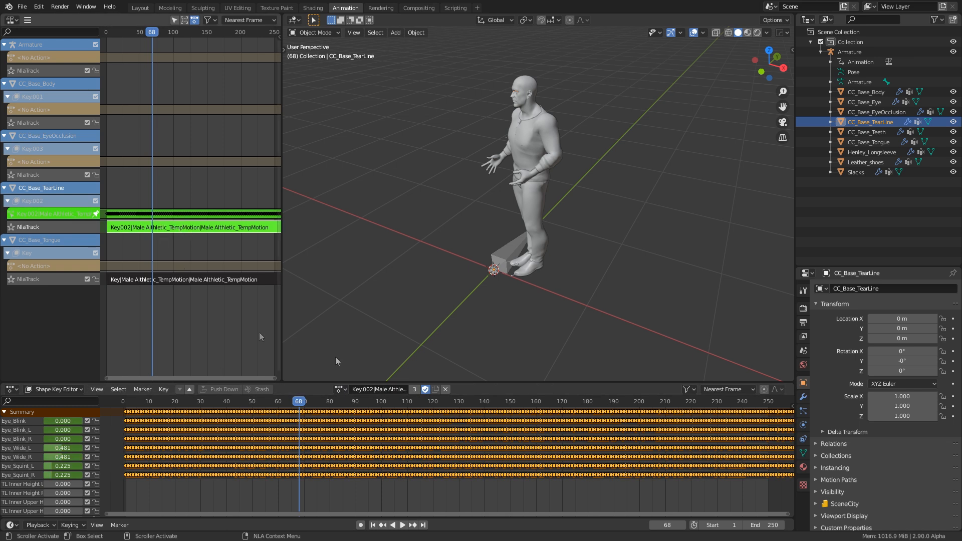
pyautogui.doubleClick(379, 389)
pyautogui.write('Joke')
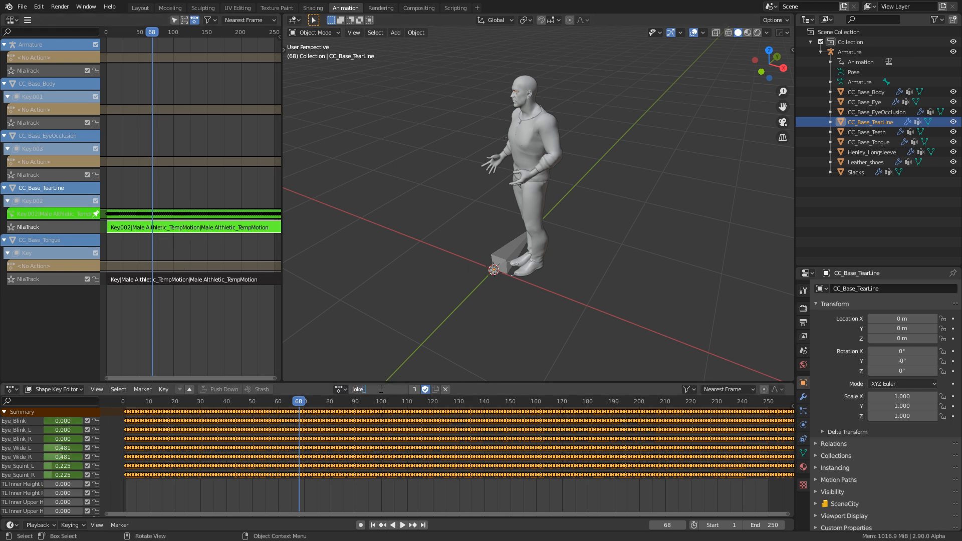
pyautogui.write('_Tear')
pyautogui.press('Return')
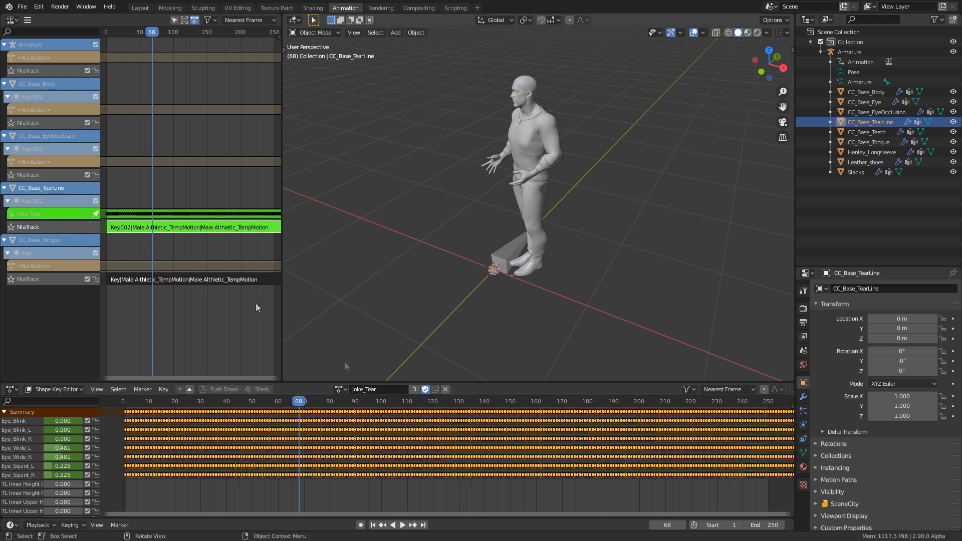
pyautogui.press('Tab')
# - Select the tongue strip and CC_Base_Tongue, rename its shape key action Joke_Tounge in tweak mode, and exit tweak mode
pyautogui.click(188, 281)
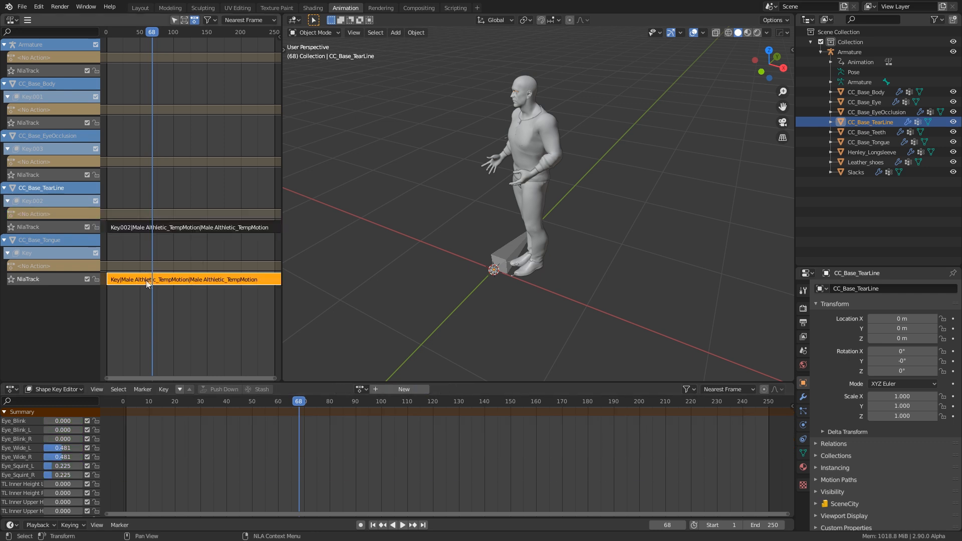
pyautogui.click(886, 145)
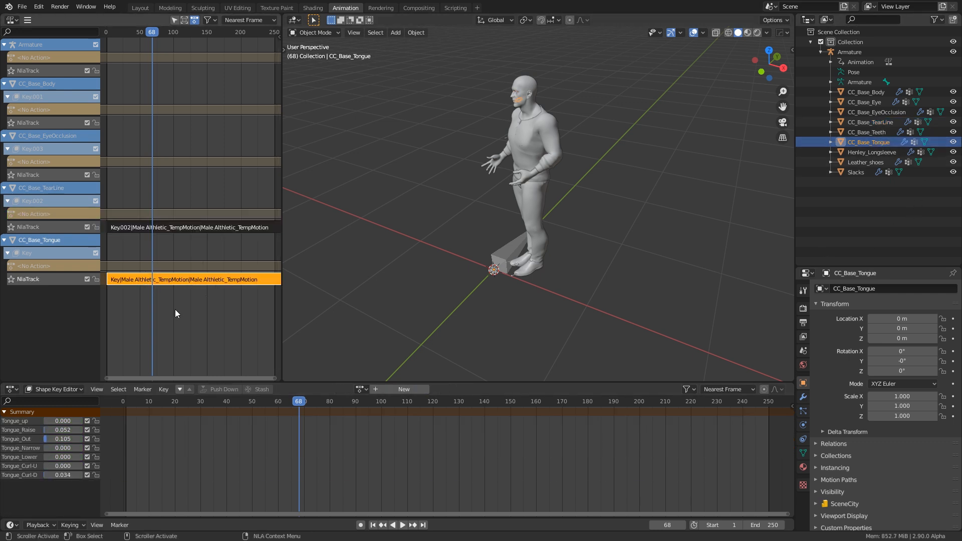
pyautogui.press('Tab')
pyautogui.write('J')
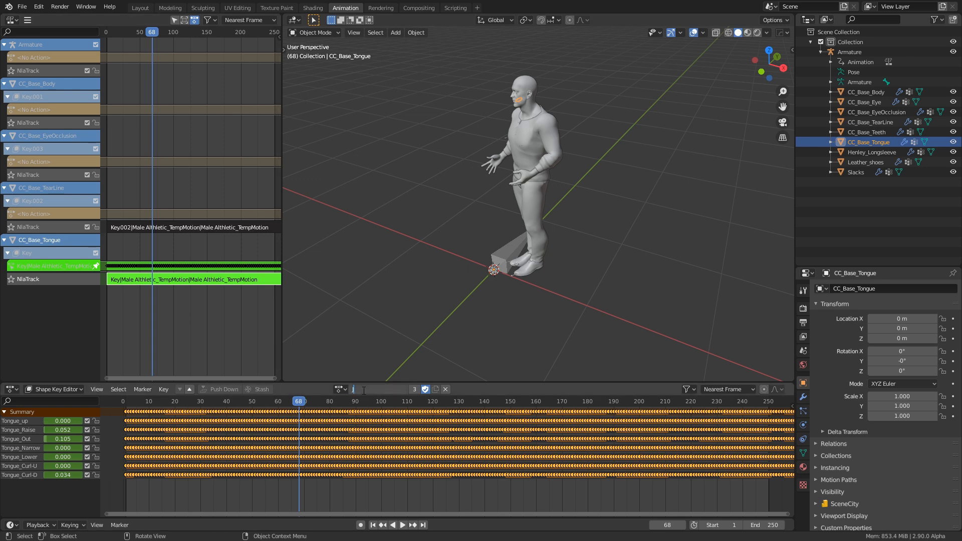
pyautogui.write('ok_Tounge')
pyautogui.press('Return')
pyautogui.doubleClick(362, 391)
pyautogui.click(361, 391)
pyautogui.write('e')
pyautogui.press('Return')
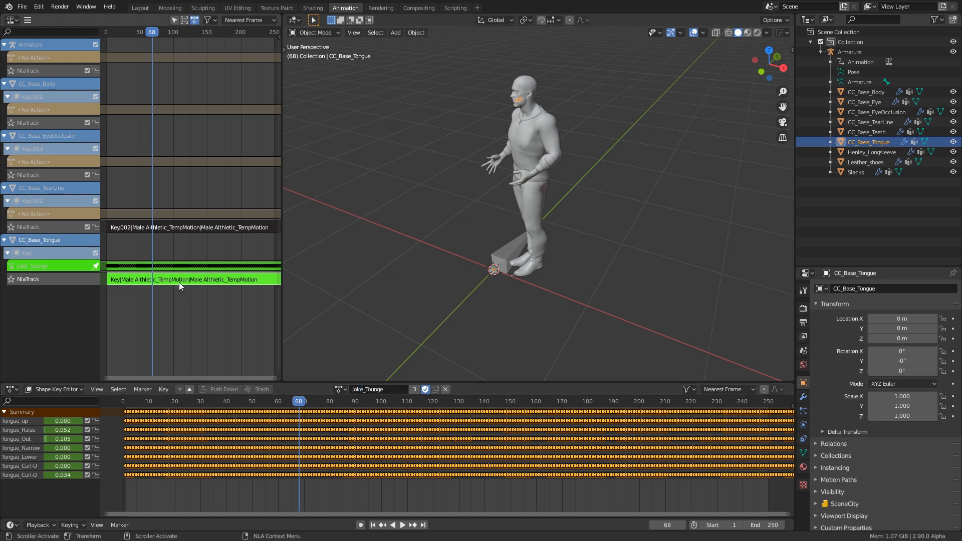
pyautogui.press('Tab')
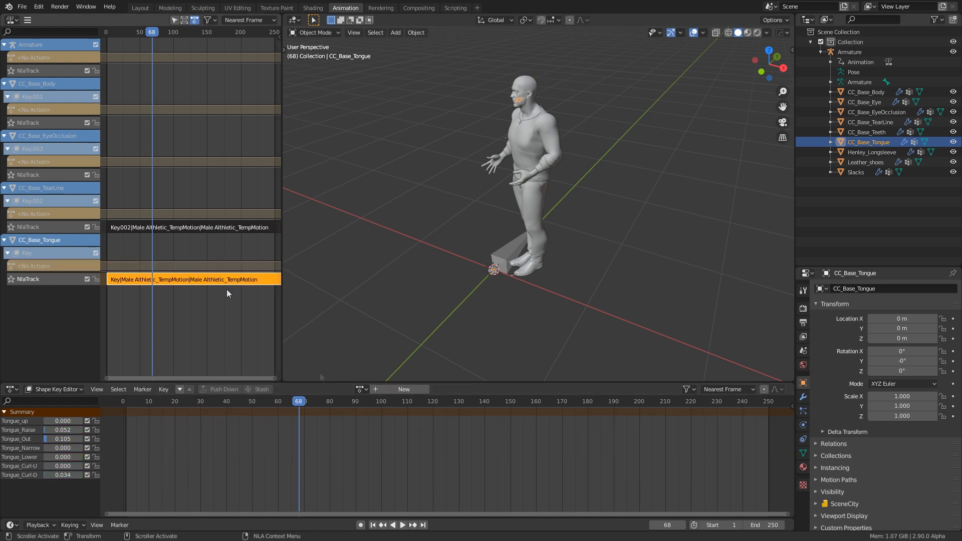
# - Check the stored actions, then save the file and return to the Auto-Rig Pro character scene
pyautogui.click(361, 389)
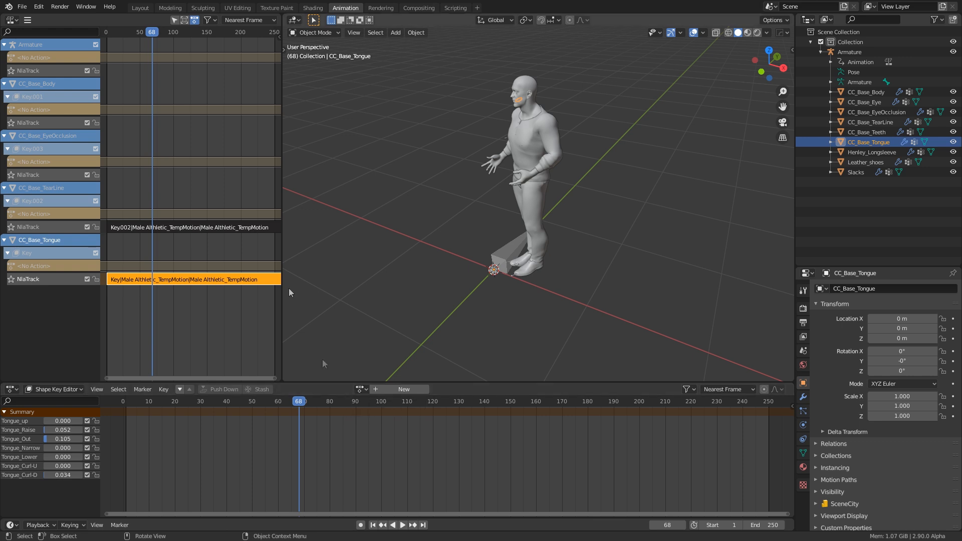
pyautogui.click(22, 6)
pyautogui.click(62, 77)
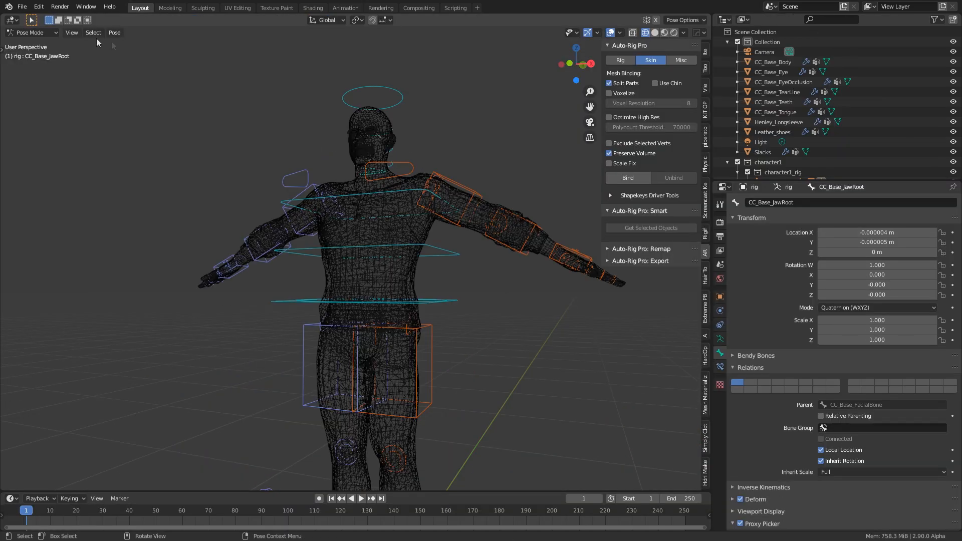
# - Save the Auto-Rig Pro character scene in the Reallusion folder as ARP.blend
pyautogui.click(19, 7)
pyautogui.click(55, 84)
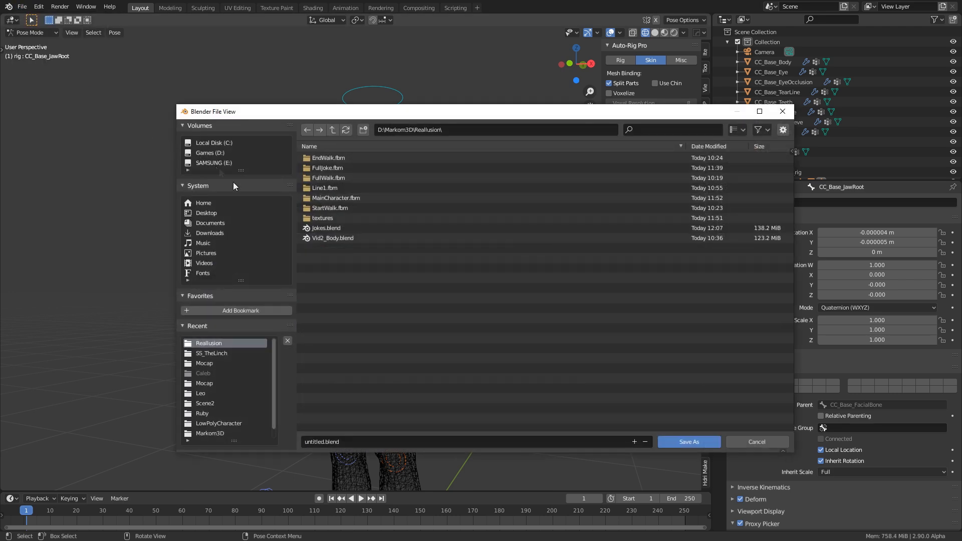
pyautogui.write('ARP')
pyautogui.press('Return')
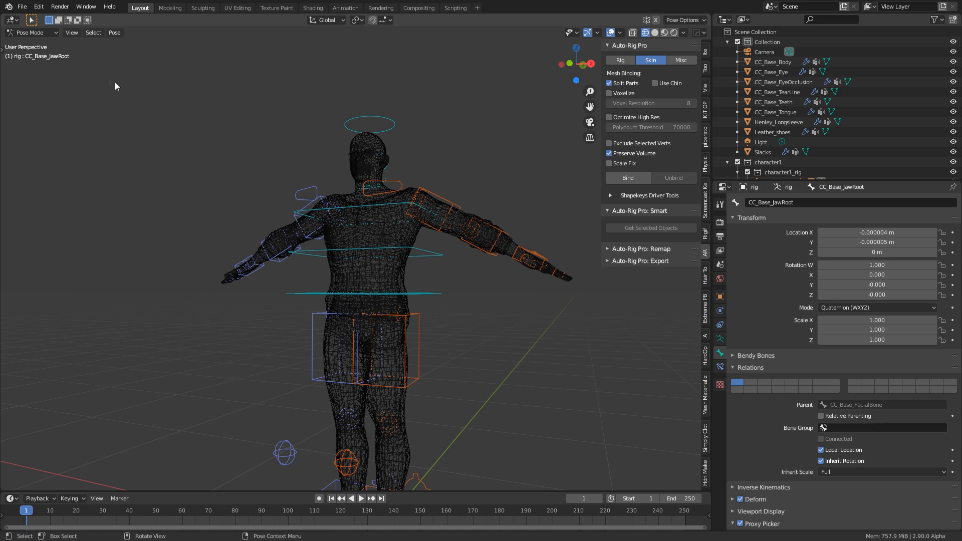
# - In Object Mode, append the Joke_Arm, Joke_Body, Joke_OCC, Joke_Tear and Joke_Tounge actions from Jokes.blend
pyautogui.click(52, 32)
pyautogui.click(35, 44)
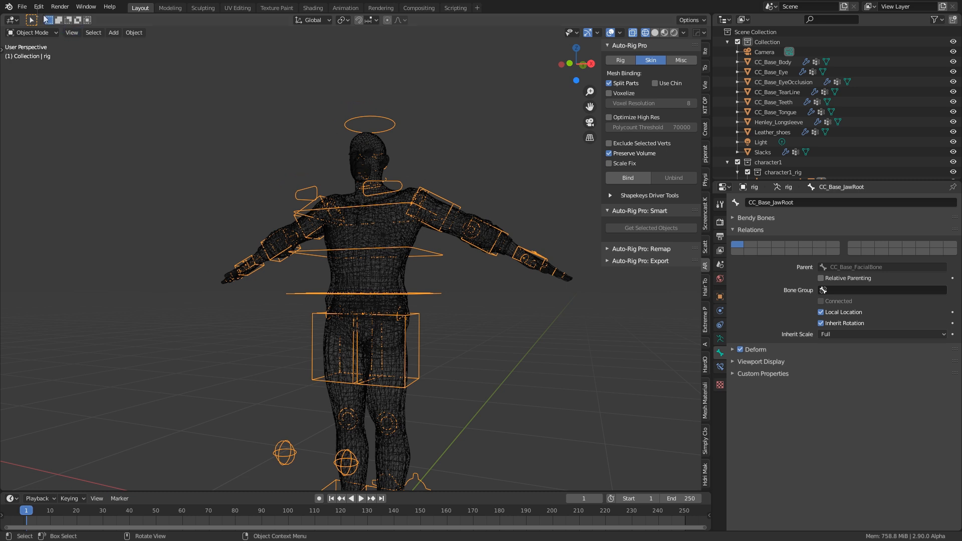
pyautogui.click(22, 6)
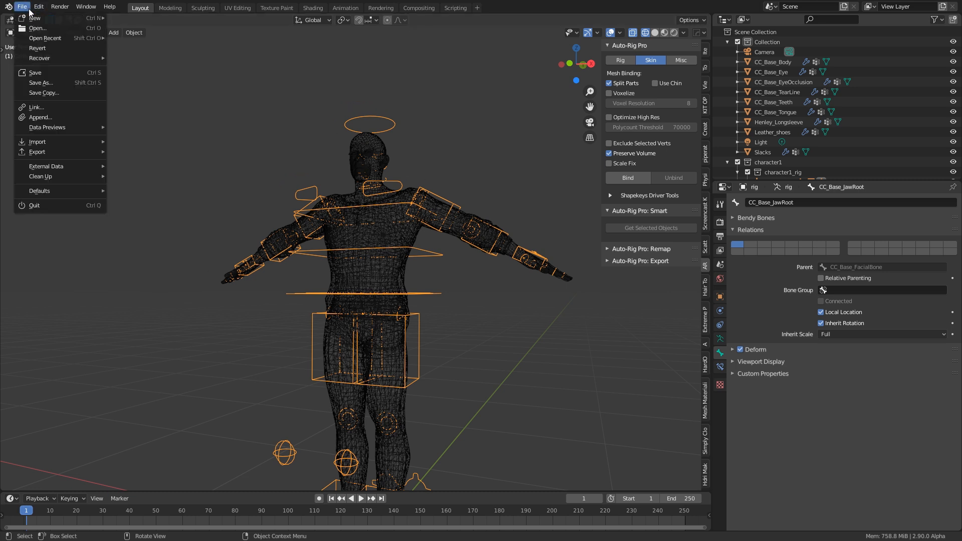
pyautogui.click(63, 116)
pyautogui.click(222, 343)
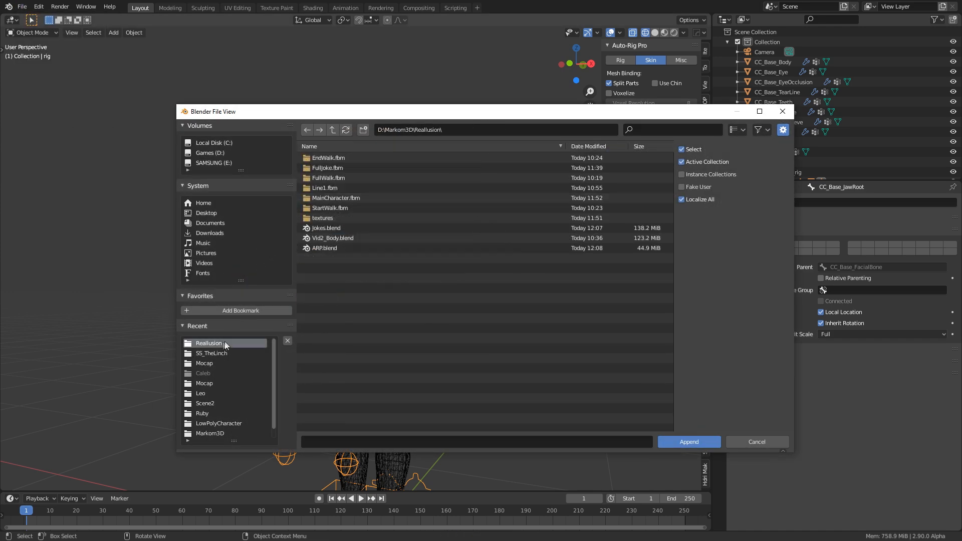
pyautogui.doubleClick(329, 230)
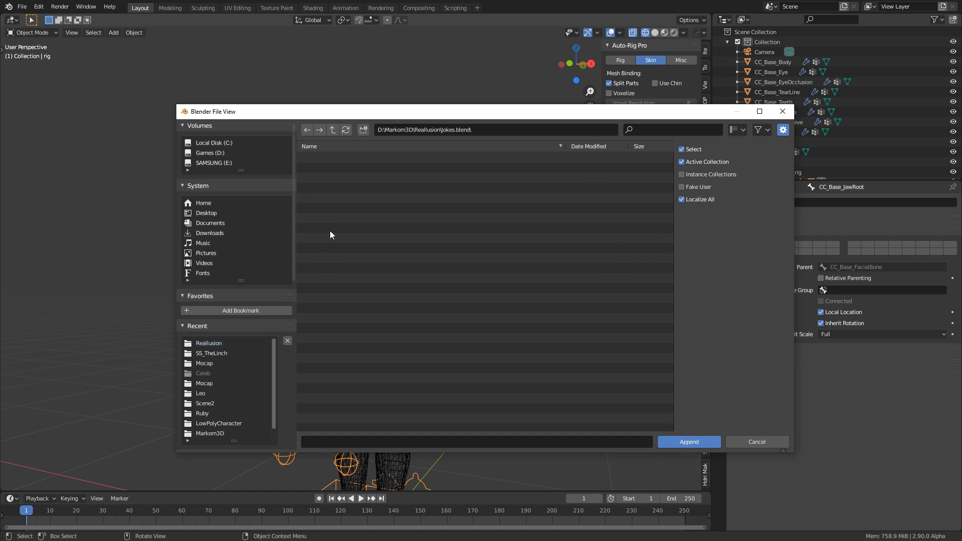
pyautogui.doubleClick(323, 157)
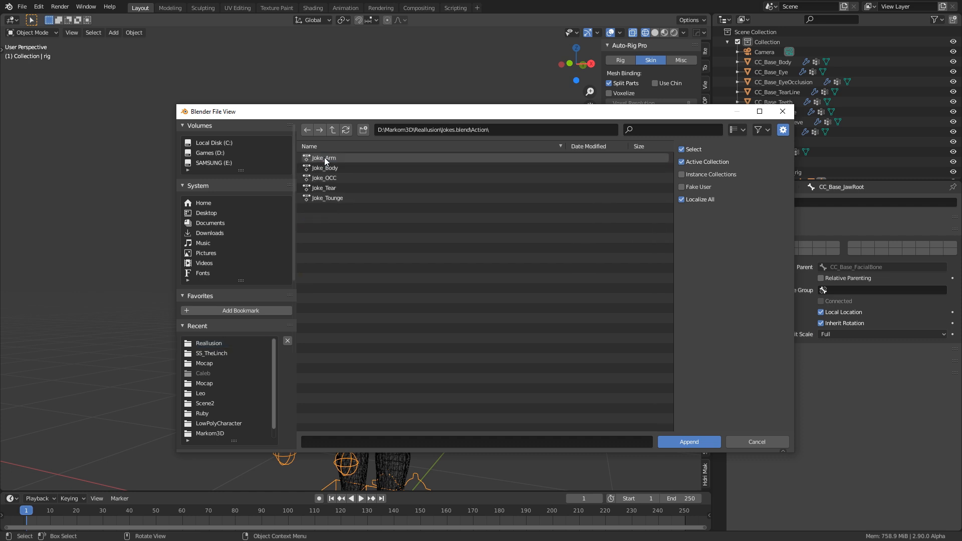
pyautogui.click(326, 157)
pyautogui.keyDown('shift'); pyautogui.click(337, 198); pyautogui.keyUp('shift')
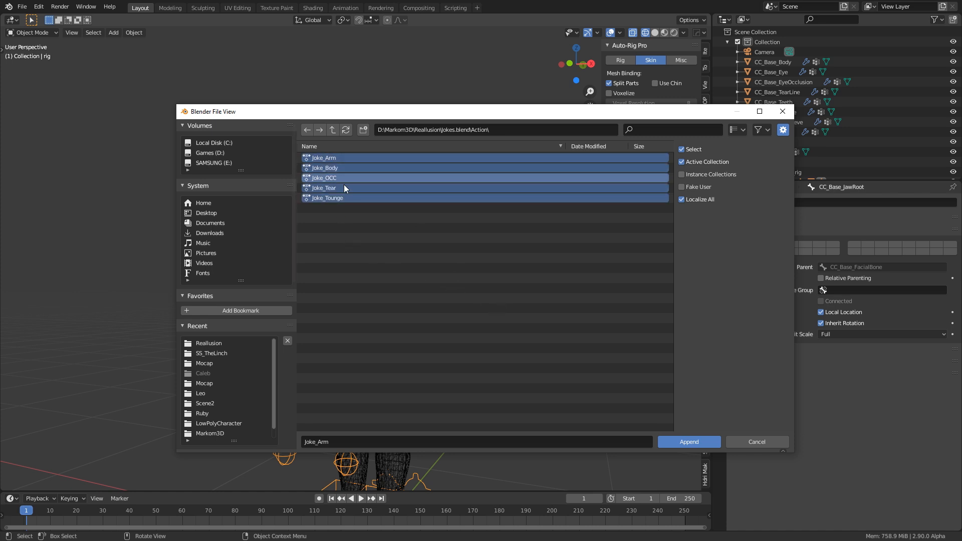
pyautogui.click(696, 441)
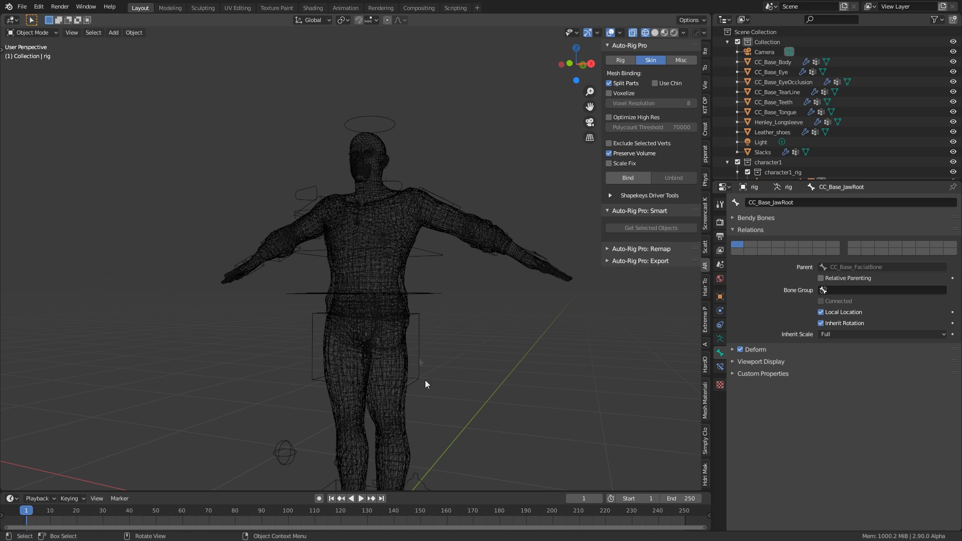
# - Switch to the Animation workspace, return to Object Mode, and change the camera view area to the Nonlinear Animation editor
pyautogui.click(346, 8)
pyautogui.moveTo(482, 214); pyautogui.dragTo(482, 148, button='middle')
pyautogui.scroll(8, 504, 254)
pyautogui.scroll(-2, 503, 254)
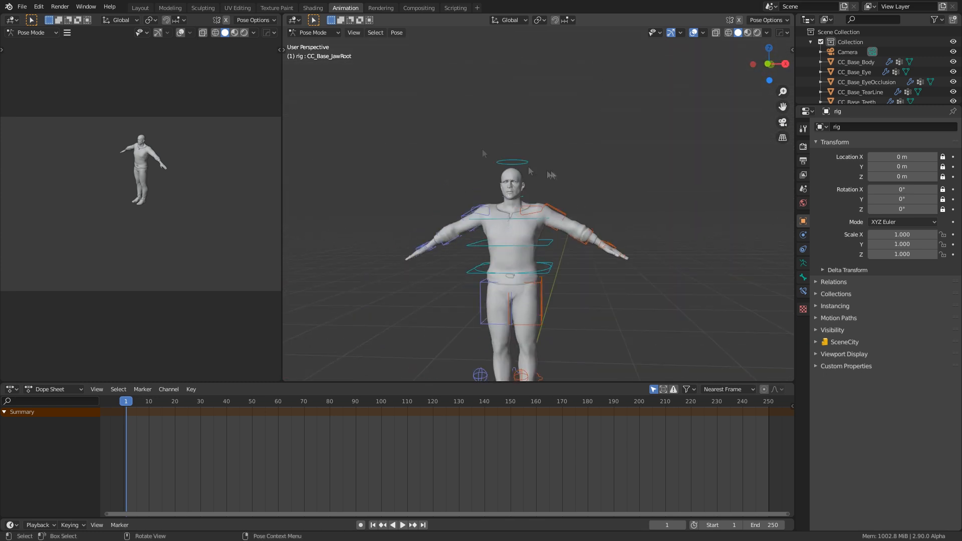
pyautogui.click(314, 33)
pyautogui.click(330, 45)
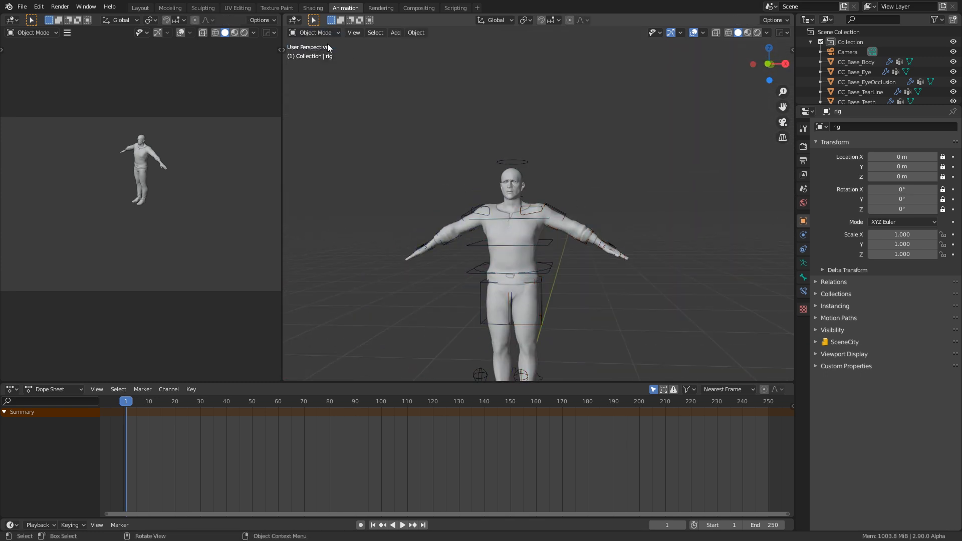
pyautogui.click(8, 22)
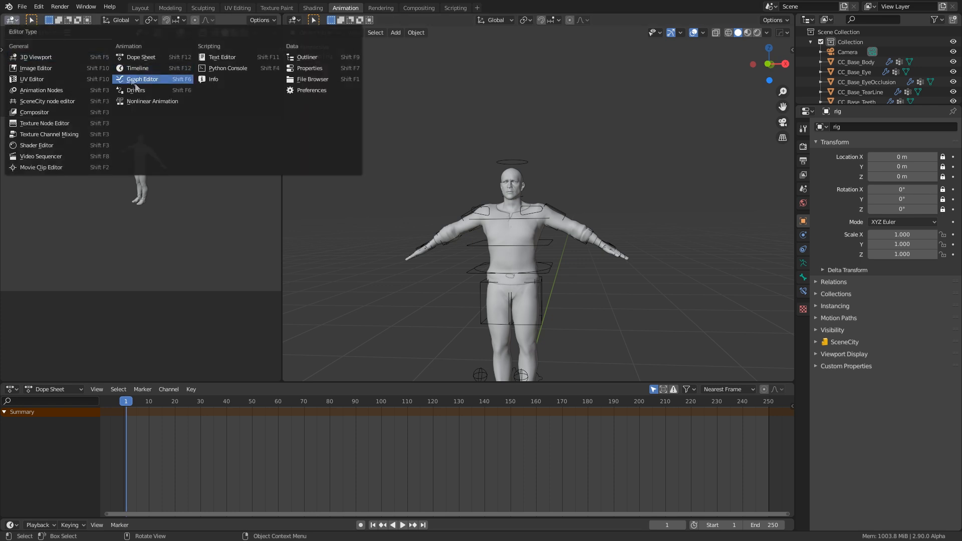
pyautogui.click(147, 100)
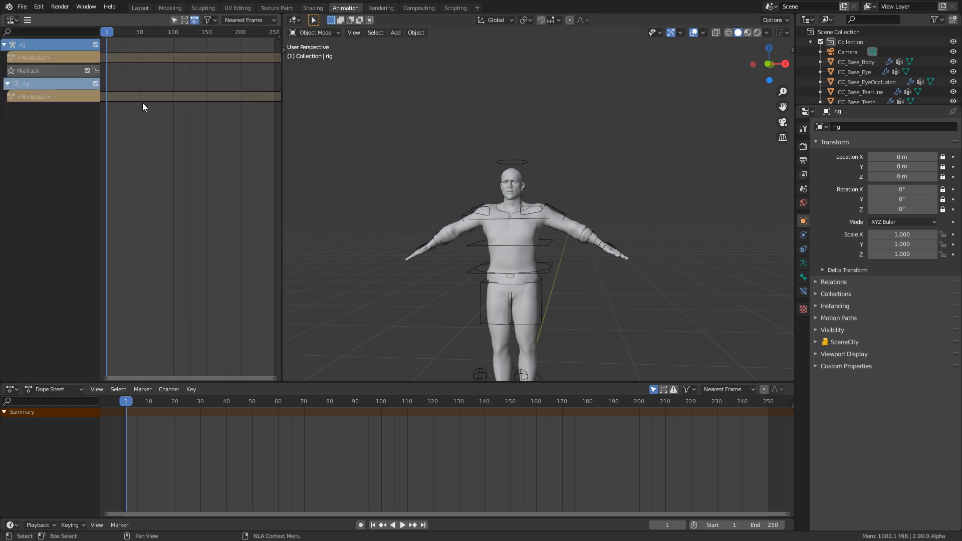
# - Select CC_Base_Body and assign it the Joke_Body action in the Shape Key Editor
pyautogui.click(506, 208)
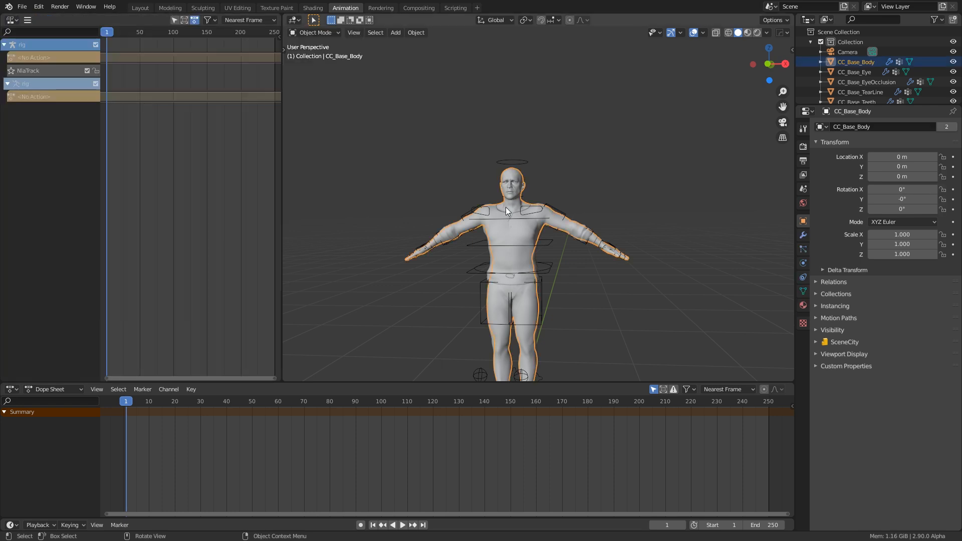
pyautogui.click(69, 387)
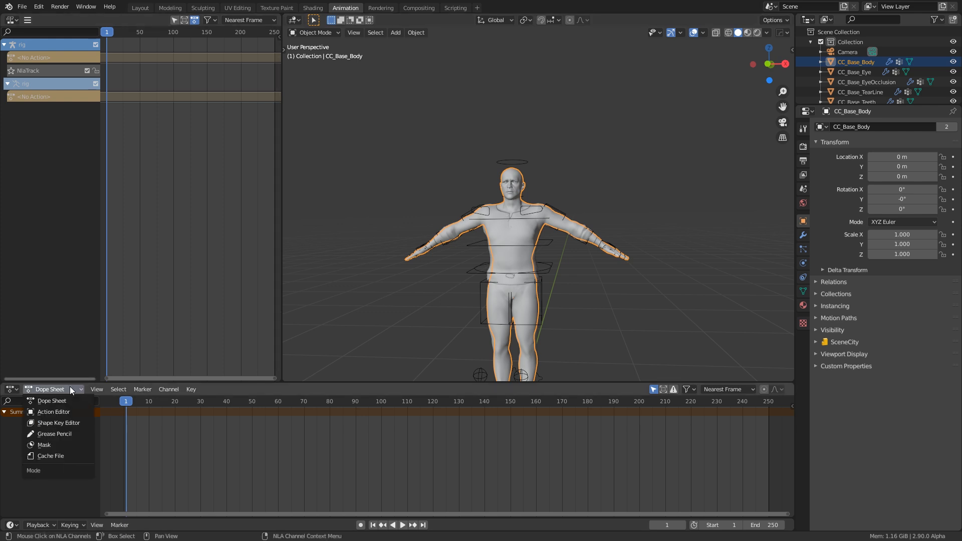
pyautogui.click(71, 423)
pyautogui.click(361, 389)
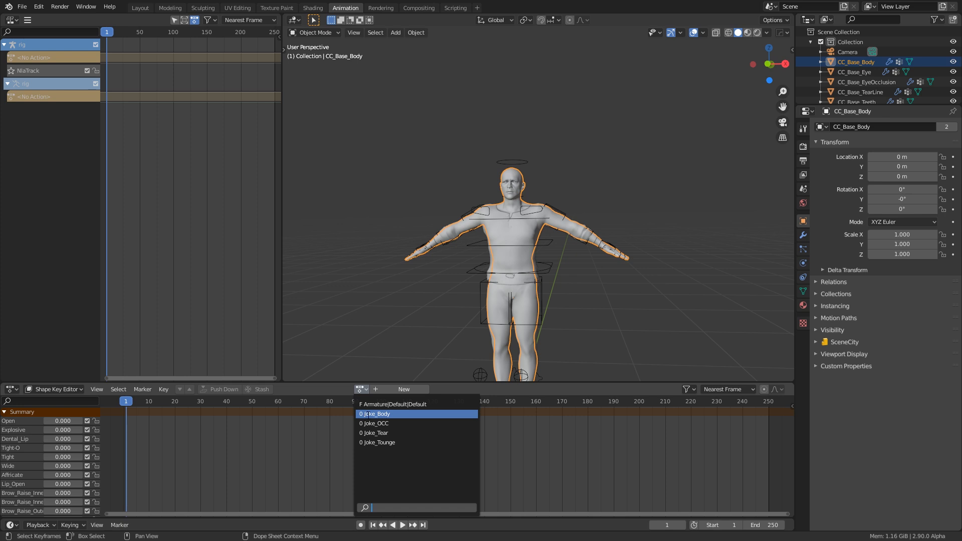
pyautogui.click(392, 414)
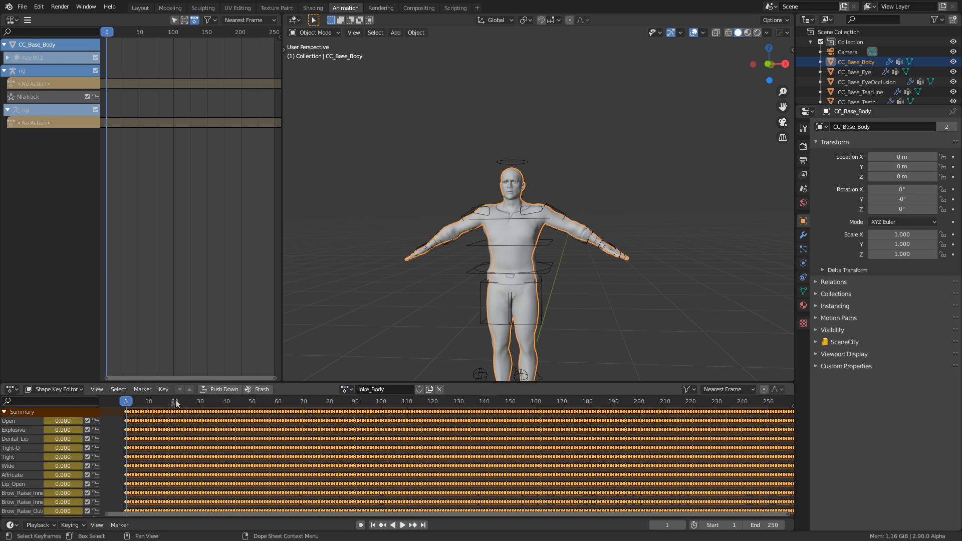
# - Play and scrub the animation close to the face to check the body shape keys, returning to frame 0
pyautogui.press('space')
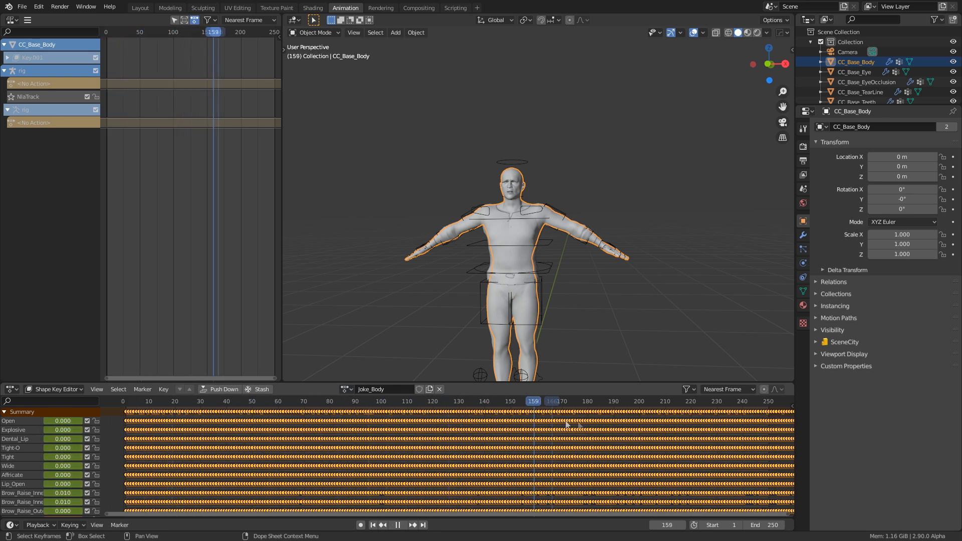
pyautogui.moveTo(260, 422); pyautogui.dragTo(507, 418)
pyautogui.scroll(8, 510, 205)
pyautogui.keyDown('shift'); pyautogui.moveTo(504, 190); pyautogui.dragTo(494, 213, button='middle'); pyautogui.keyUp('shift')
pyautogui.moveTo(498, 407); pyautogui.dragTo(631, 401)
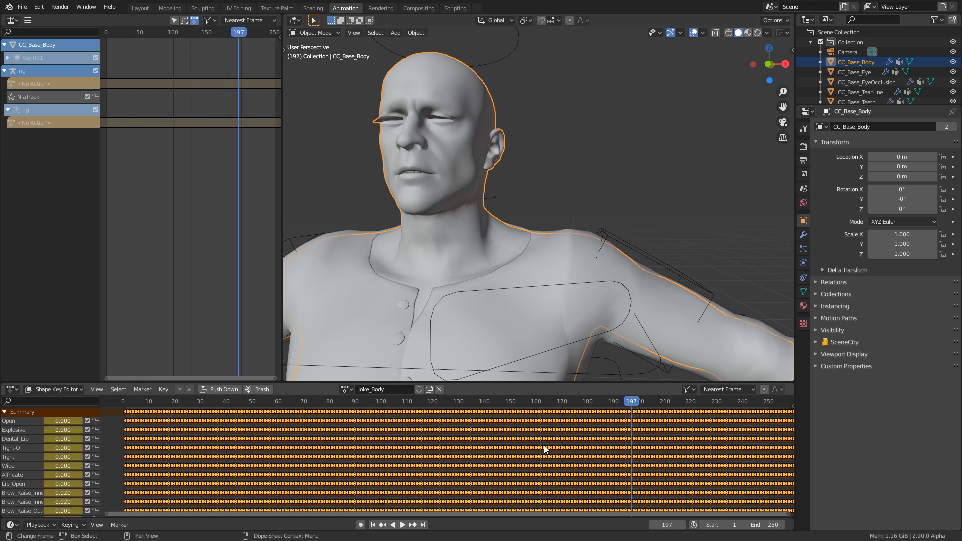
pyautogui.scroll(-2, 543, 446)
pyautogui.moveTo(527, 404); pyautogui.dragTo(209, 401)
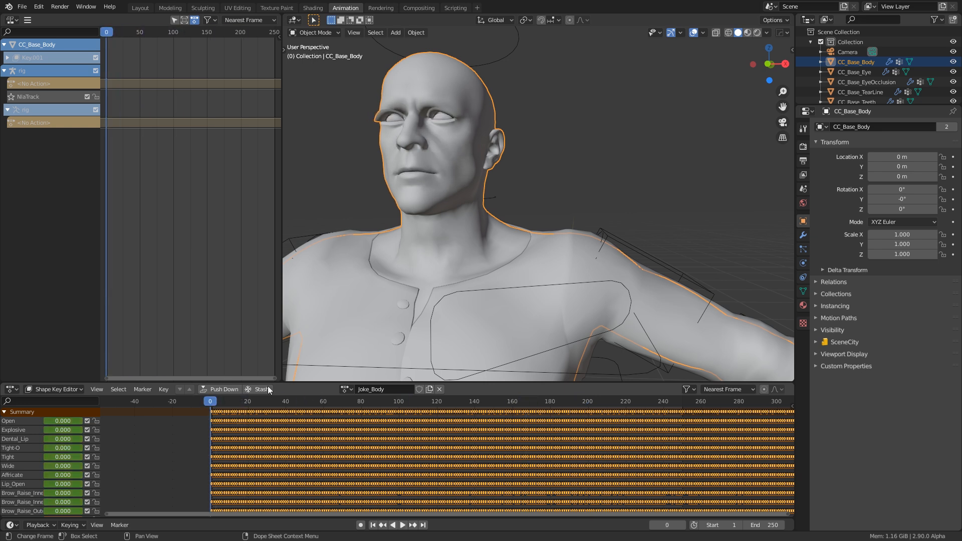
# - Assign the Joke_OCC shape key action to CC_Base_EyeOcclusion and Joke_Tear to CC_Base_TearLine
pyautogui.click(865, 82)
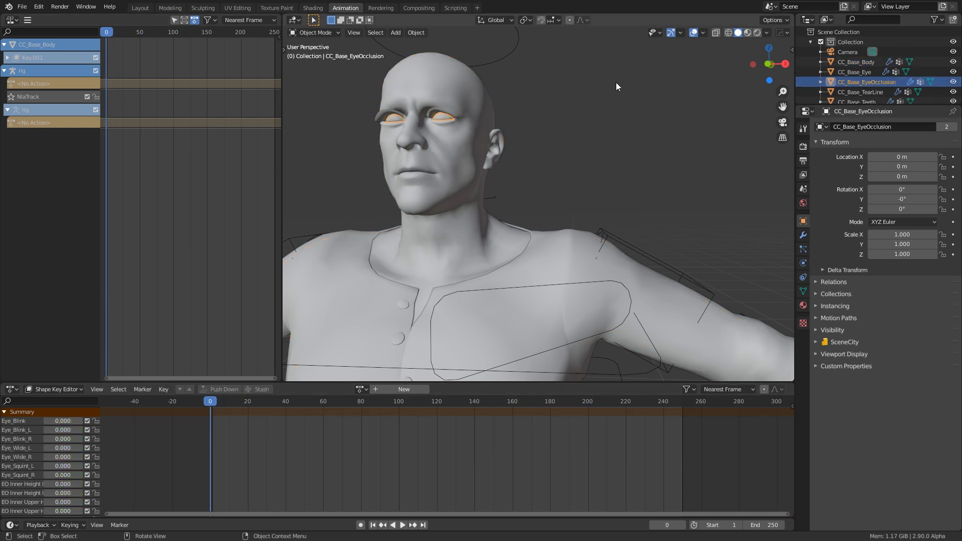
pyautogui.click(358, 389)
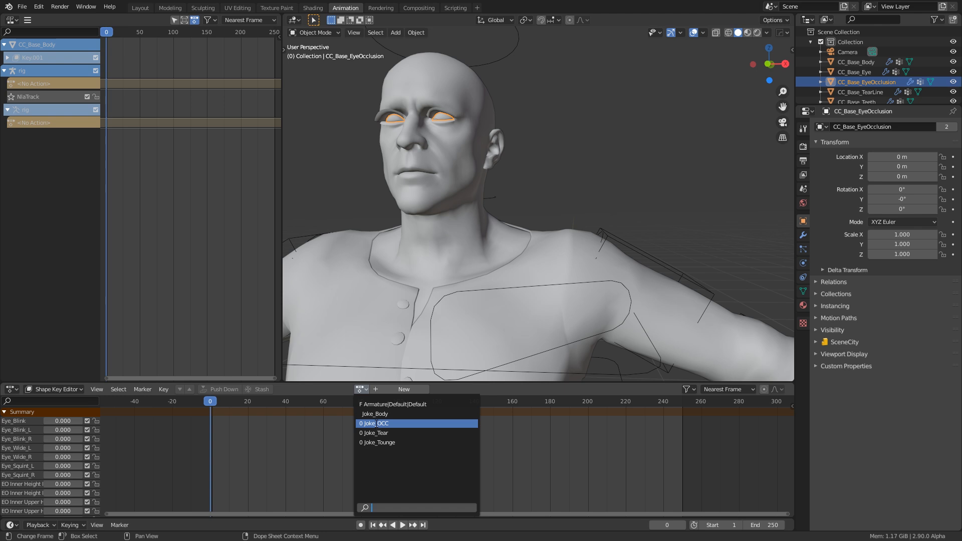
pyautogui.click(375, 423)
pyautogui.click(845, 92)
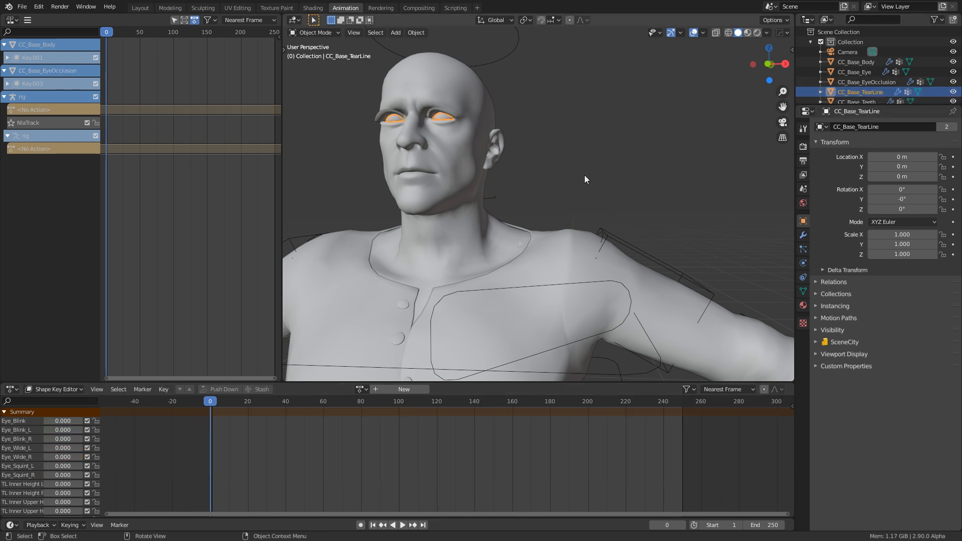
pyautogui.click(359, 389)
pyautogui.click(374, 433)
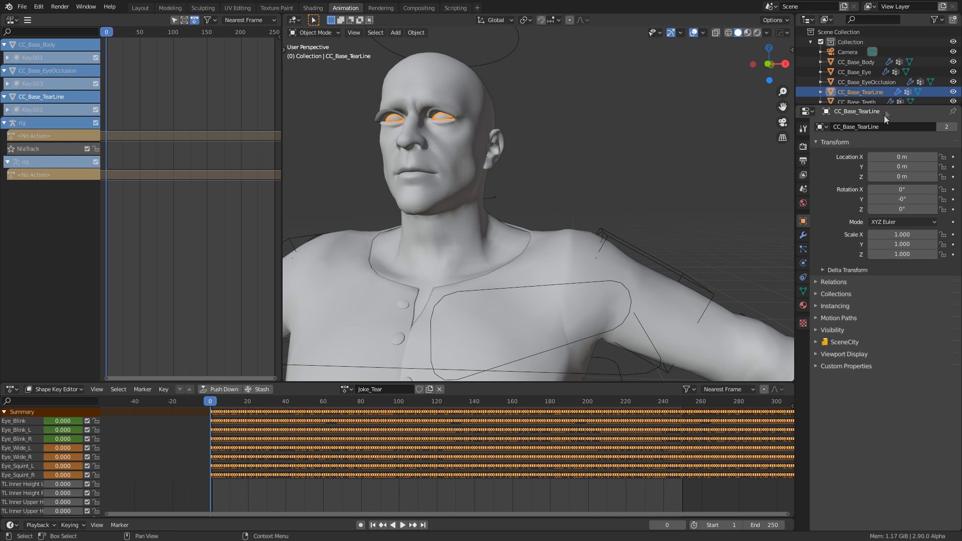
# - Select CC_Base_Tongue in an enlarged outliner and assign it the Joke_Tounge shape key action
pyautogui.moveTo(884, 105); pyautogui.dragTo(889, 148)
pyautogui.click(858, 112)
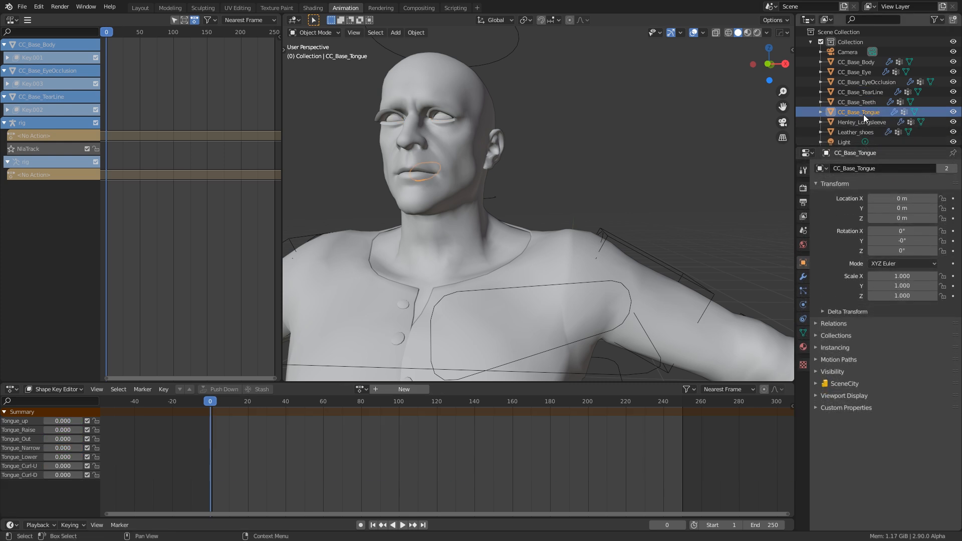
pyautogui.click(359, 389)
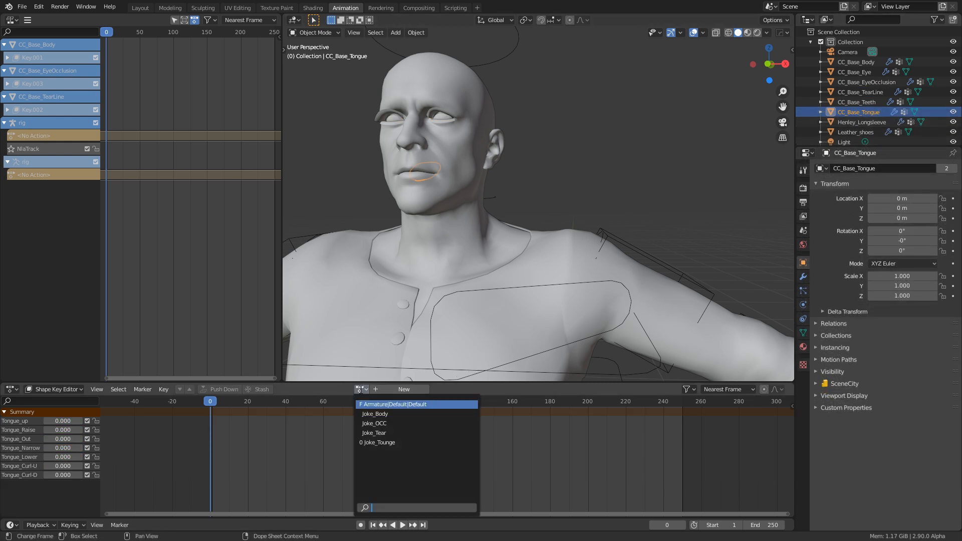
pyautogui.click(380, 443)
# - Scrub the timeline to check the combined facial animation, then deselect everything and view the full character
pyautogui.moveTo(239, 401); pyautogui.dragTo(329, 419)
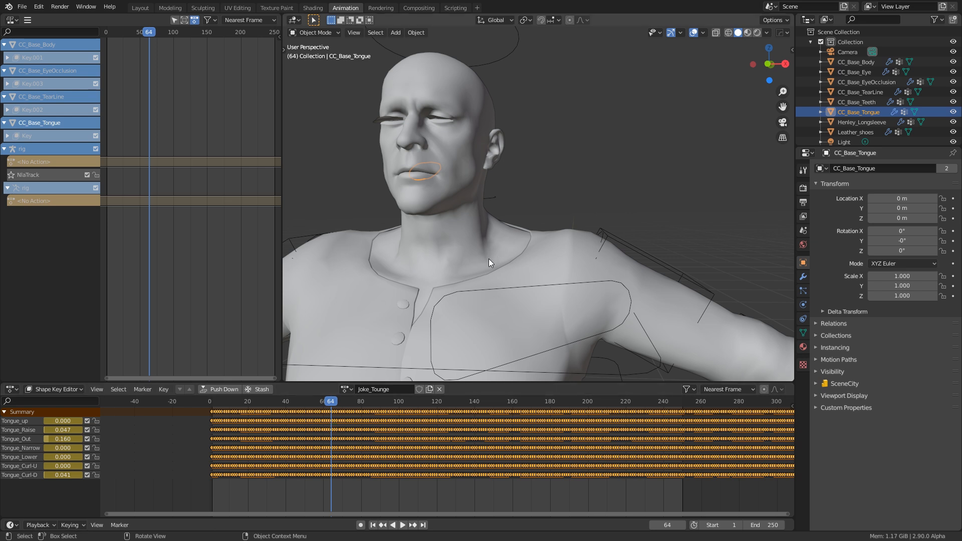
pyautogui.scroll(-4, 489, 258)
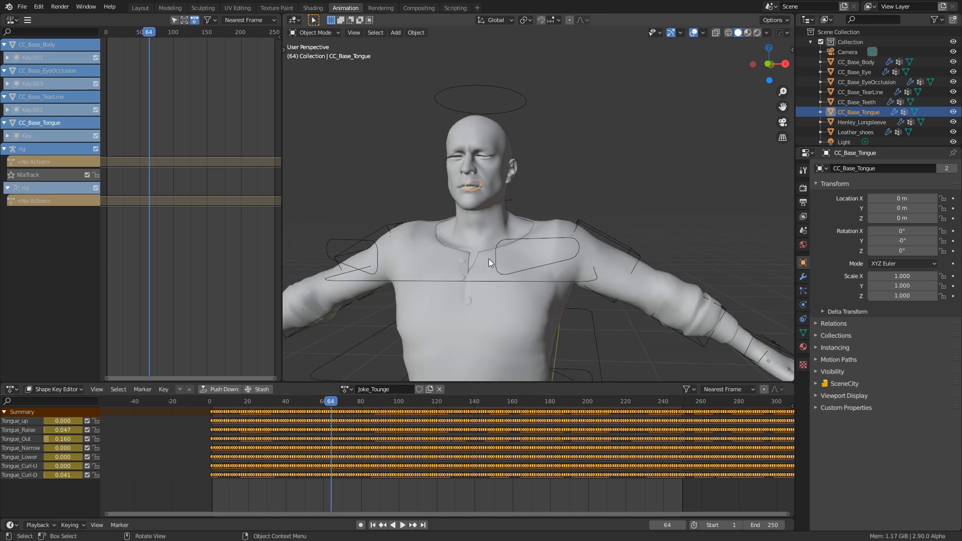
pyautogui.click(517, 109)
pyautogui.scroll(-3, 556, 135)
pyautogui.moveTo(557, 135); pyautogui.dragTo(521, 198, button='middle')
pyautogui.scroll(-2, 520, 199)
pyautogui.keyDown('shift'); pyautogui.moveTo(510, 153); pyautogui.dragTo(510, 132, button='middle'); pyautogui.keyUp('shift')
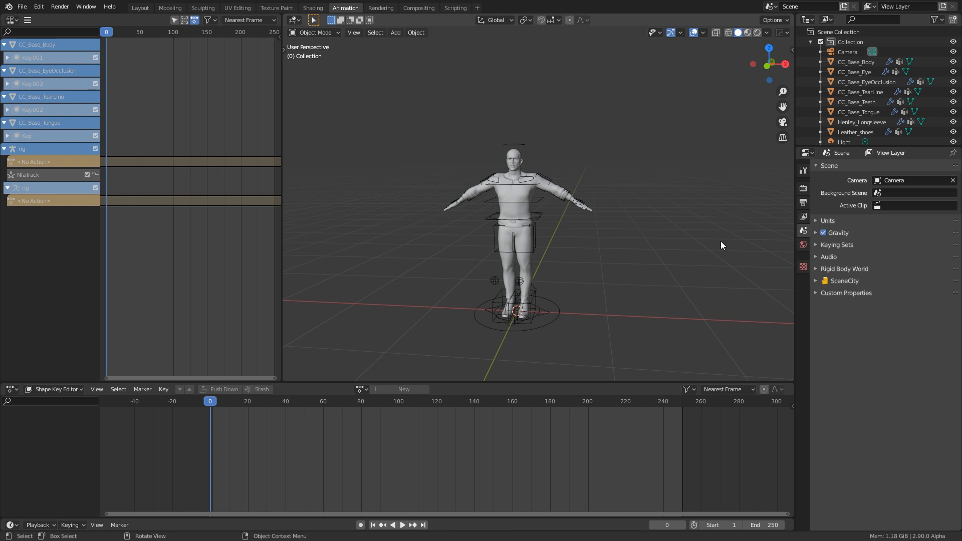
# - Append the Armature object from Jokes.blend into the scene
pyautogui.click(23, 7)
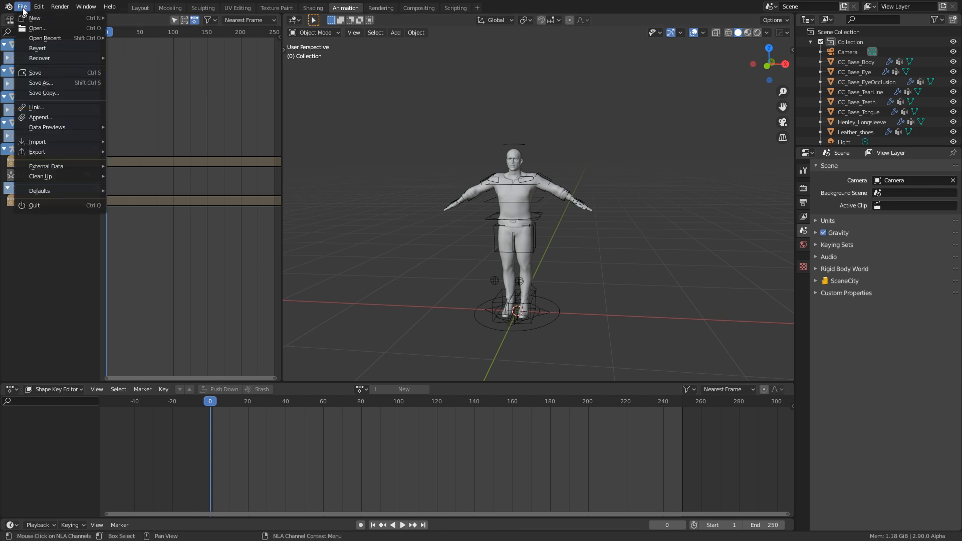
pyautogui.click(45, 119)
pyautogui.click(332, 130)
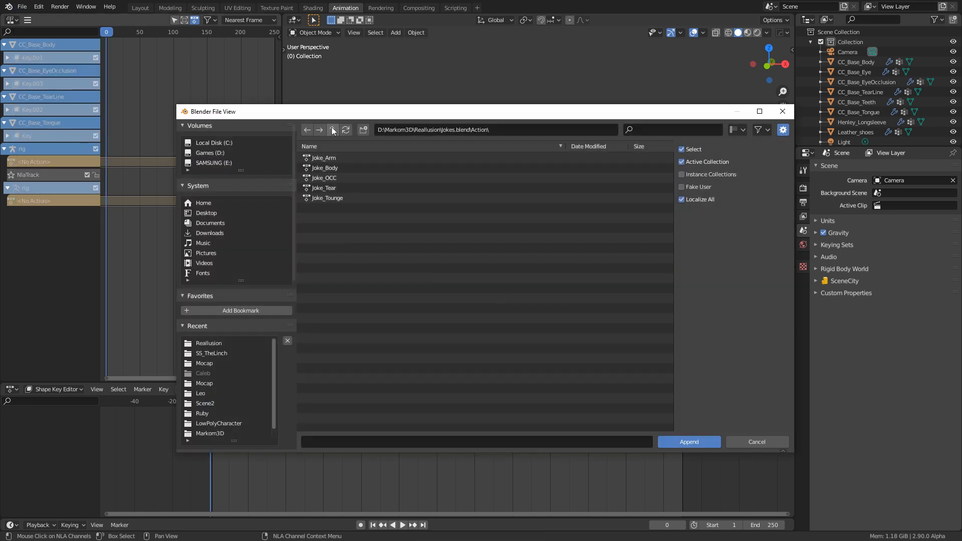
pyautogui.click(320, 237)
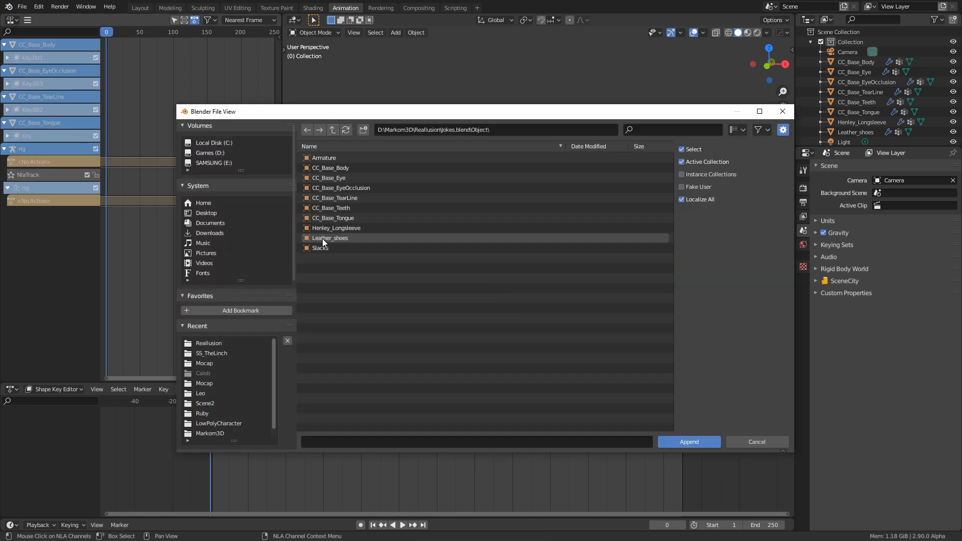
pyautogui.doubleClick(338, 158)
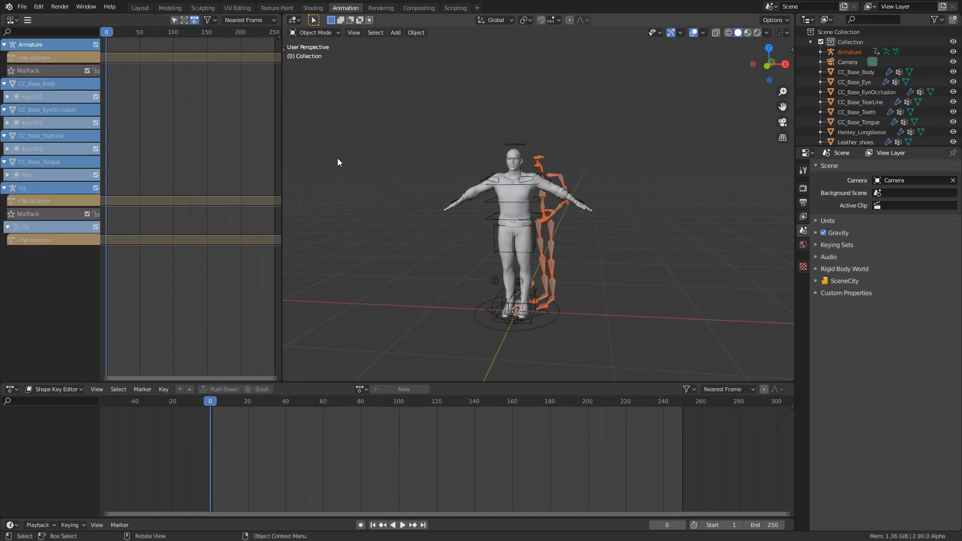
# - Select the appended Armature beside the character and enter Pose Mode
pyautogui.click(550, 250)
pyautogui.click(321, 32)
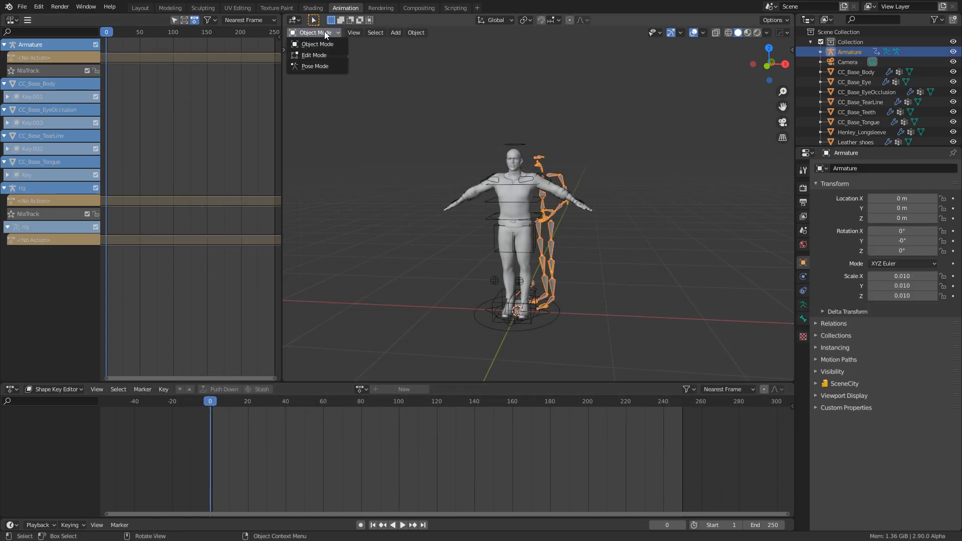
pyautogui.click(324, 67)
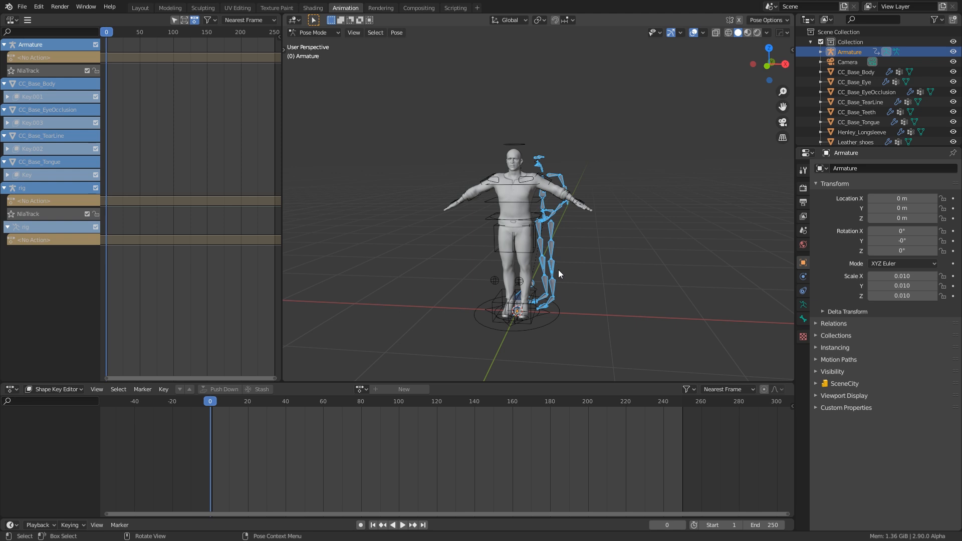
# - Clear the rotation and location of all the appended armature's pose bones and return to Object Mode
pyautogui.hotkey('alt', 'r')
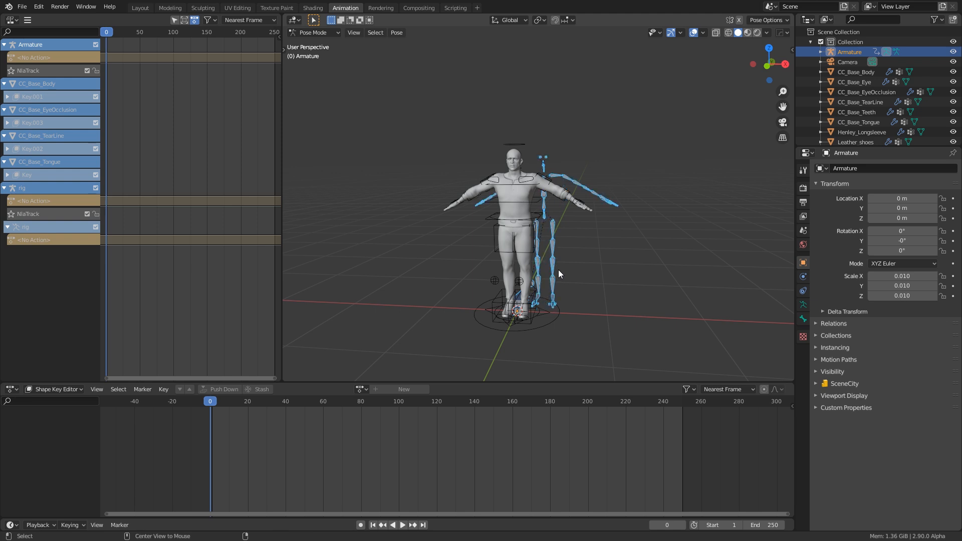
pyautogui.hotkey('alt', 'g')
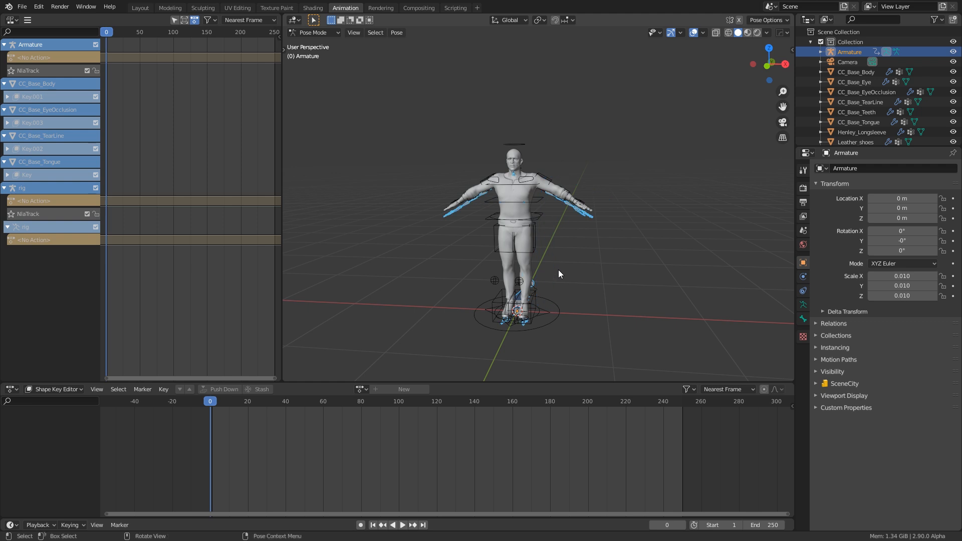
pyautogui.click(313, 33)
pyautogui.click(323, 39)
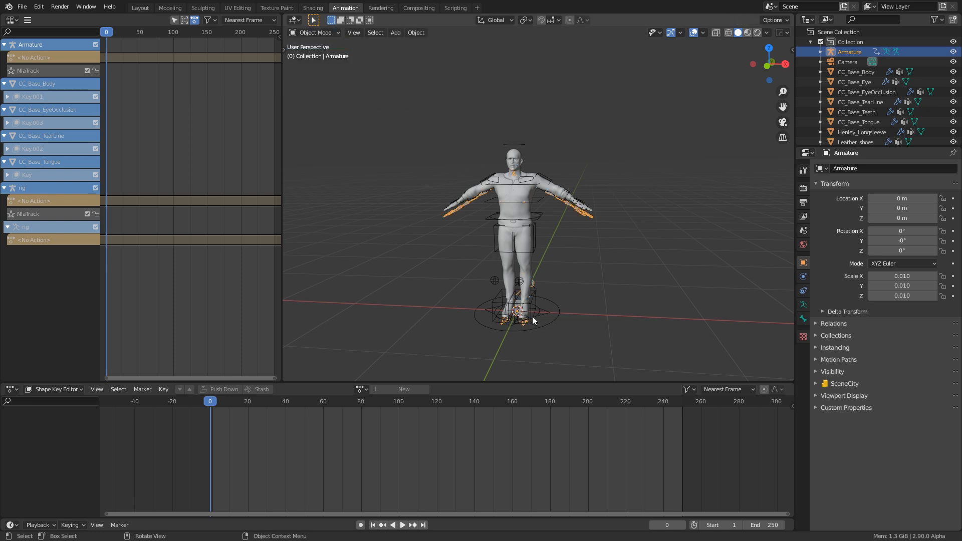
# - Move the appended Armature -2 m along the global X axis so it stands beside the character
pyautogui.press('g')
pyautogui.press('x')
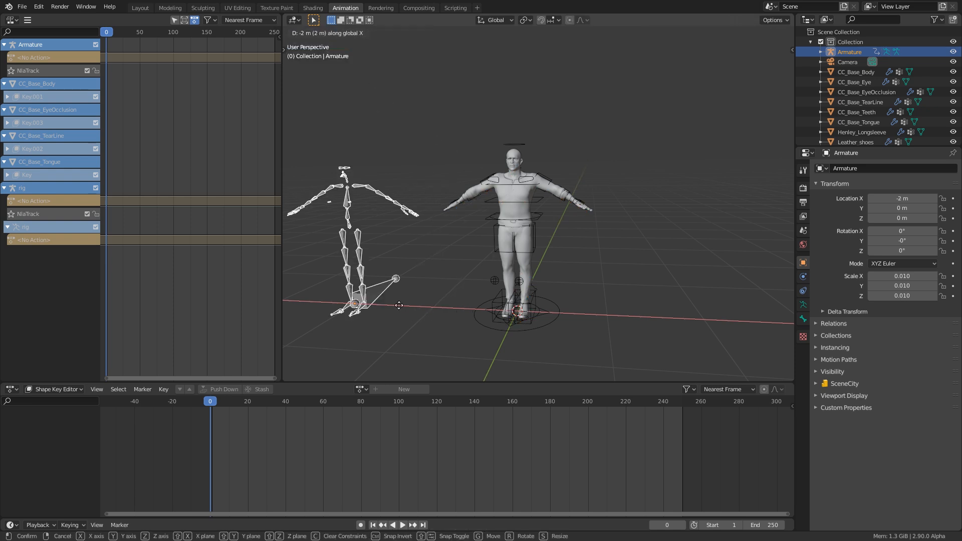
pyautogui.click(395, 305)
pyautogui.keyDown('shift'); pyautogui.moveTo(395, 305); pyautogui.dragTo(479, 282, button='middle'); pyautogui.keyUp('shift')
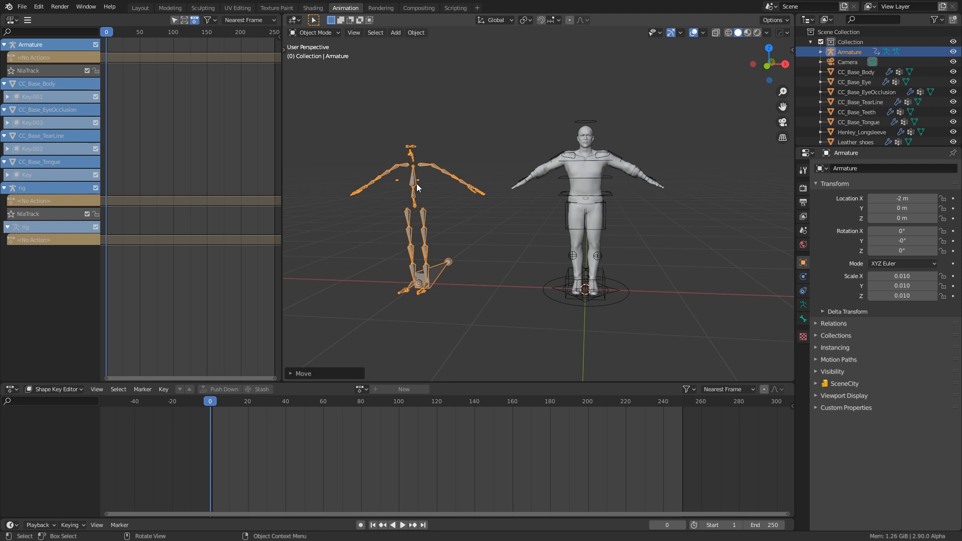
# - Assign the Joke_Arm action to the Armature in the Action Editor, preview its motion, and return to frame 0
pyautogui.click(53, 390)
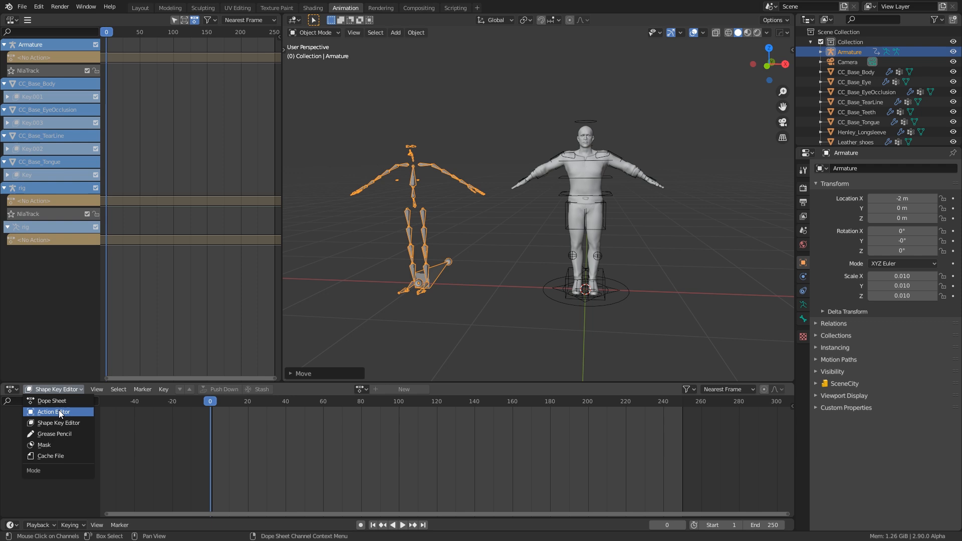
pyautogui.click(59, 411)
pyautogui.click(359, 389)
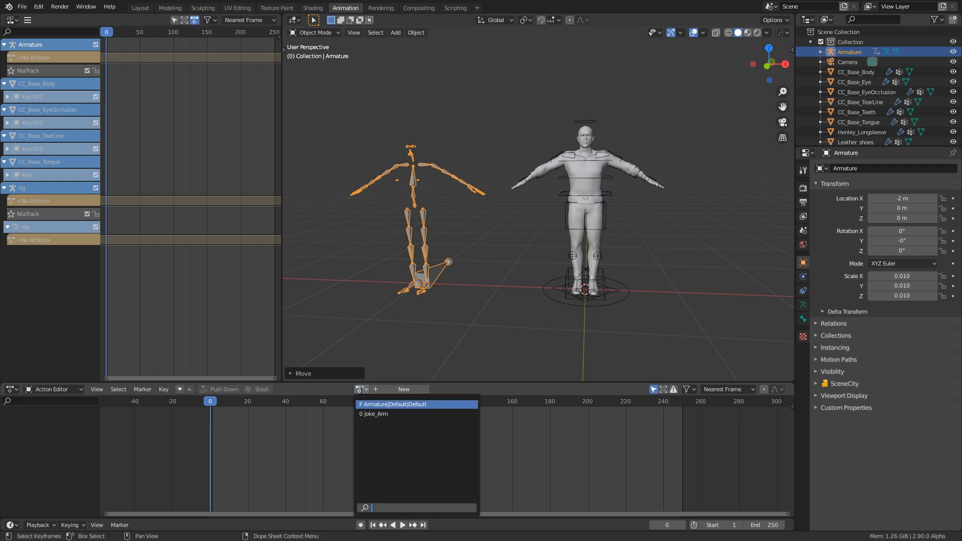
pyautogui.click(378, 414)
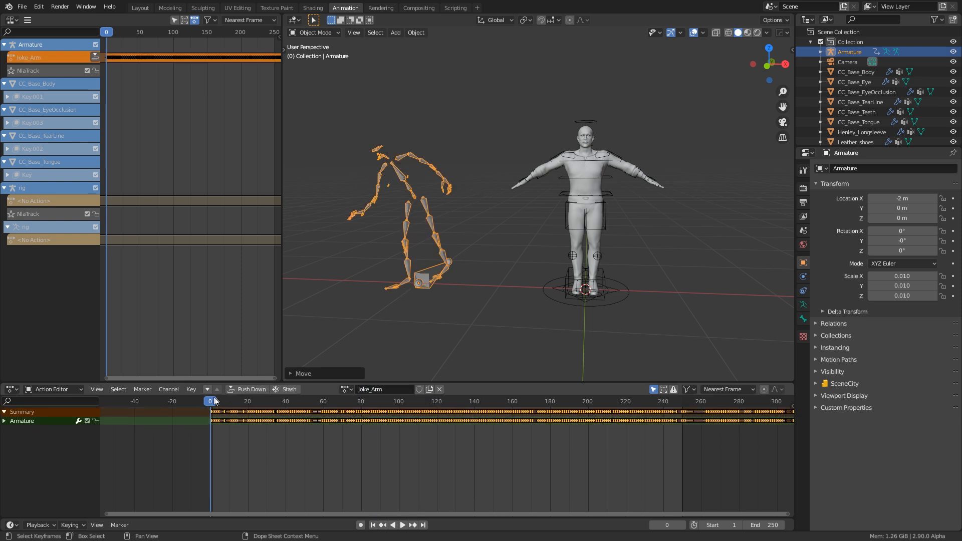
pyautogui.moveTo(309, 406); pyautogui.dragTo(331, 406)
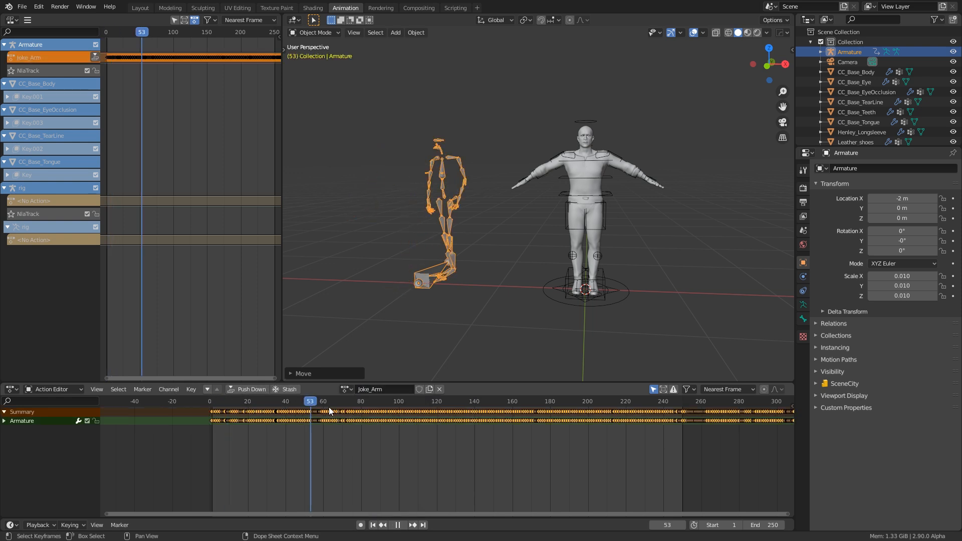
pyautogui.click(209, 401)
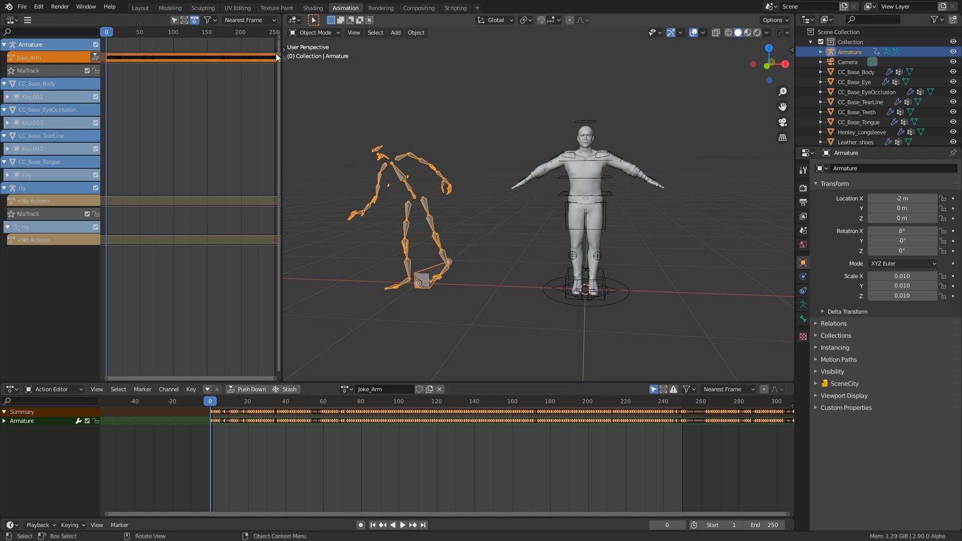
# - In the Auto-Rig Pro Remap settings, set Armature as the source armature and rig as the target armature
pyautogui.moveTo(567, 214); pyautogui.dragTo(539, 193, button='middle')
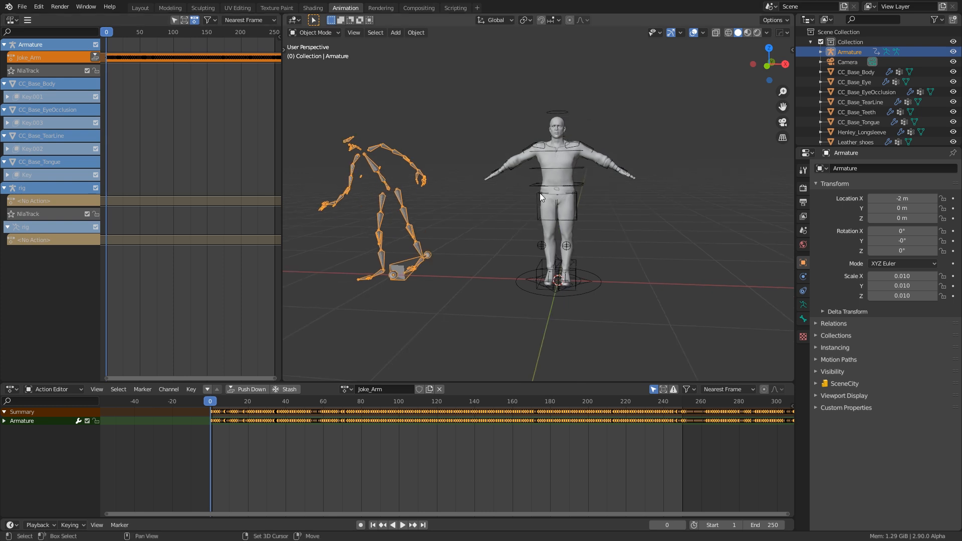
pyautogui.press('n')
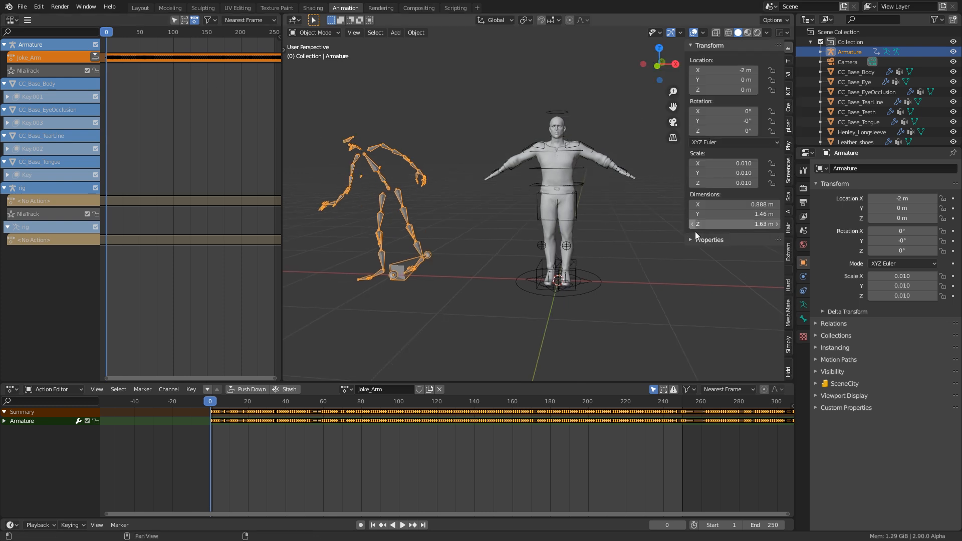
pyautogui.click(788, 266)
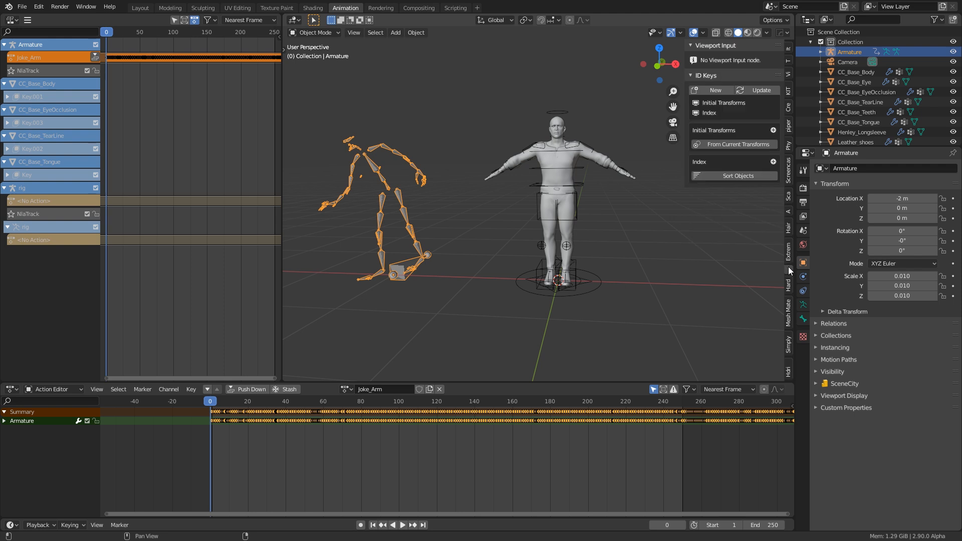
pyautogui.click(788, 211)
pyautogui.click(701, 222)
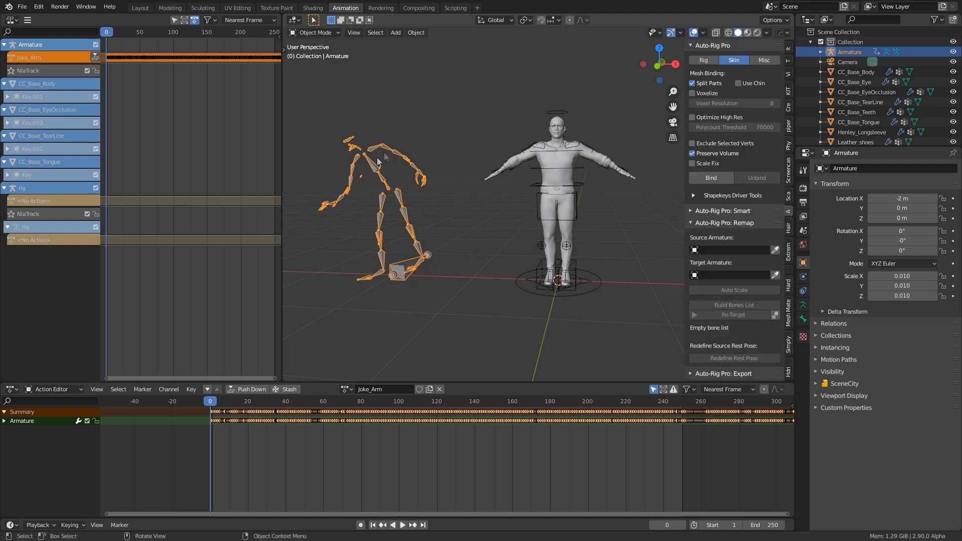
pyautogui.click(775, 250)
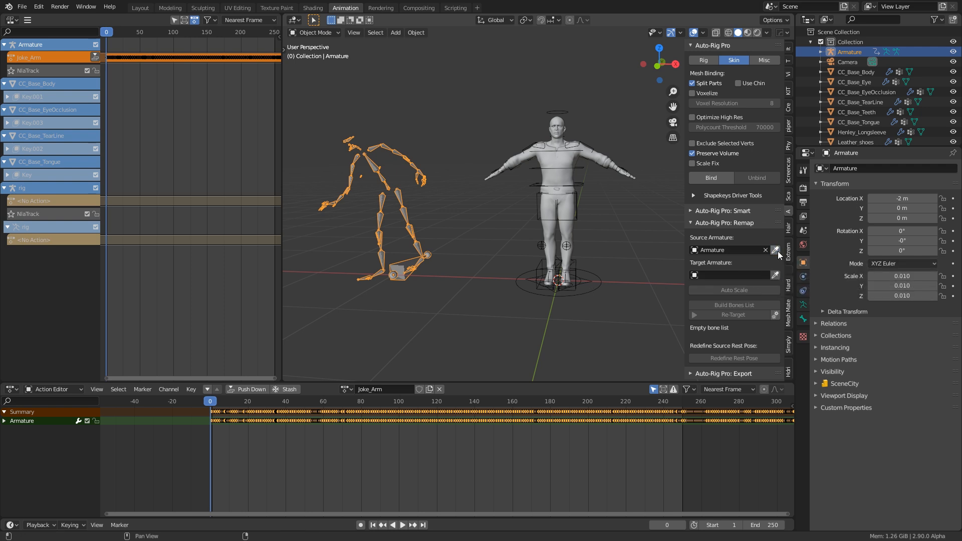
pyautogui.click(595, 288)
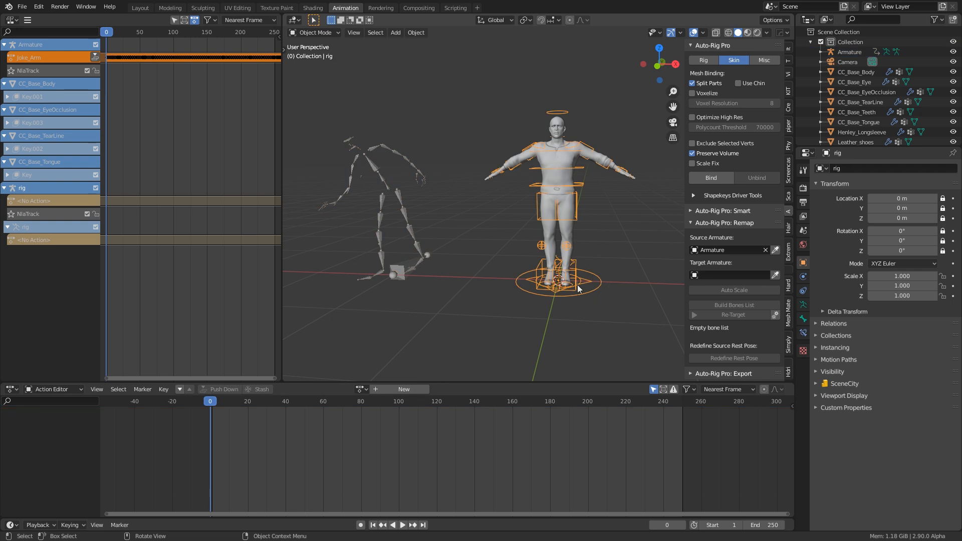
pyautogui.click(776, 274)
# - Build the remap bones list and enlarge it to review the source and target bone pairs
pyautogui.scroll(-2, 781, 276)
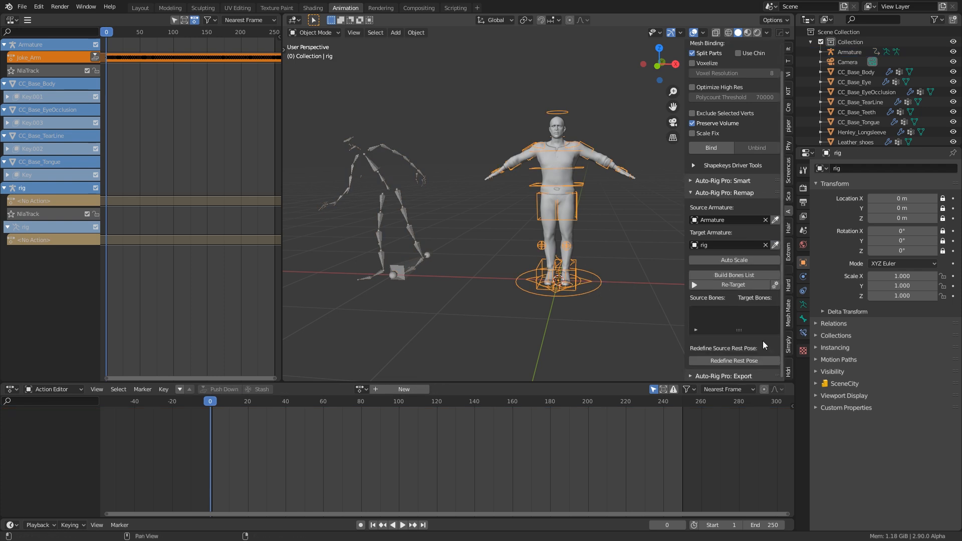
pyautogui.click(736, 275)
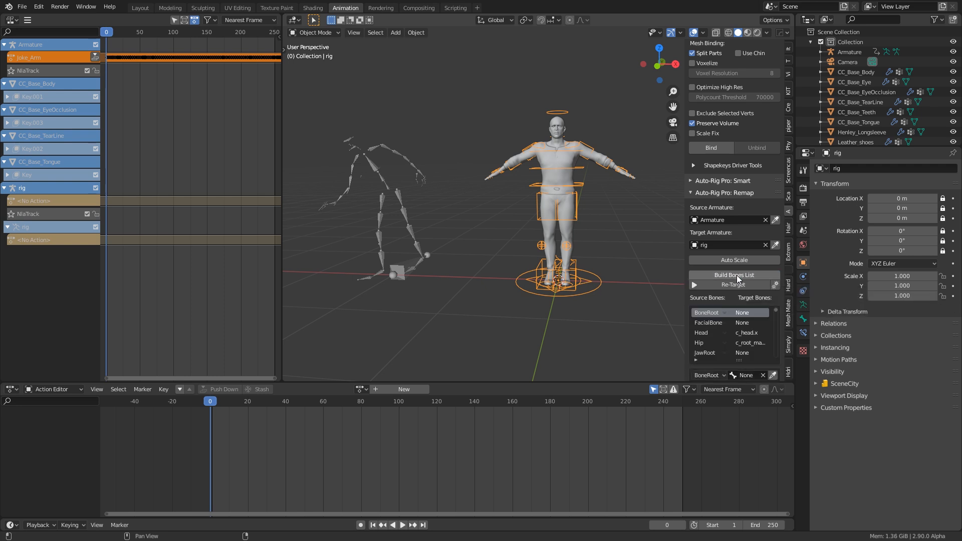
pyautogui.moveTo(683, 266); pyautogui.dragTo(652, 265)
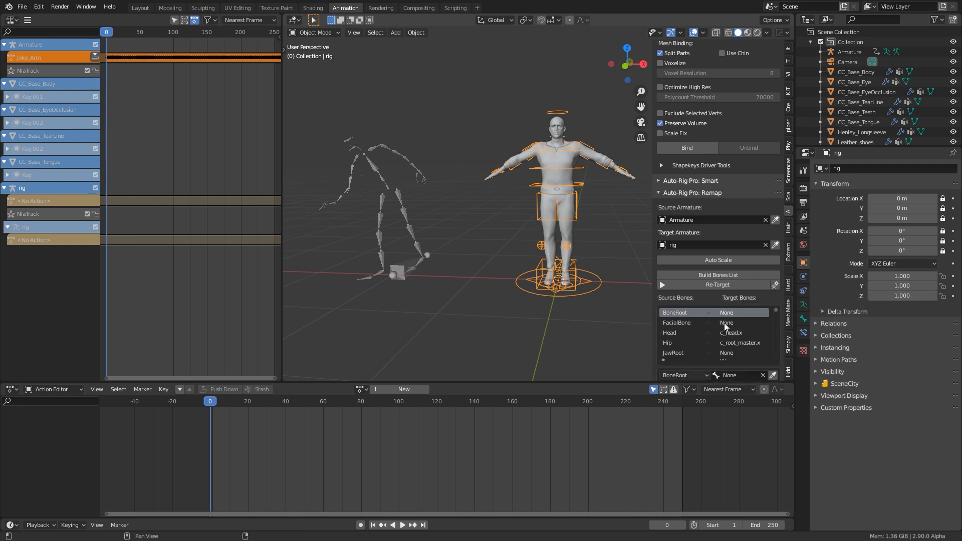
pyautogui.click(788, 315)
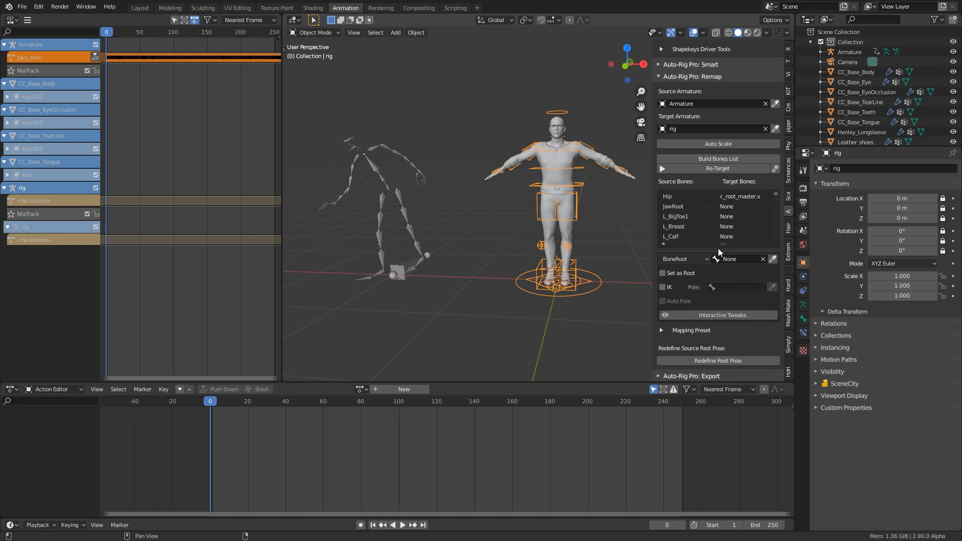
pyautogui.moveTo(722, 245); pyautogui.dragTo(722, 375)
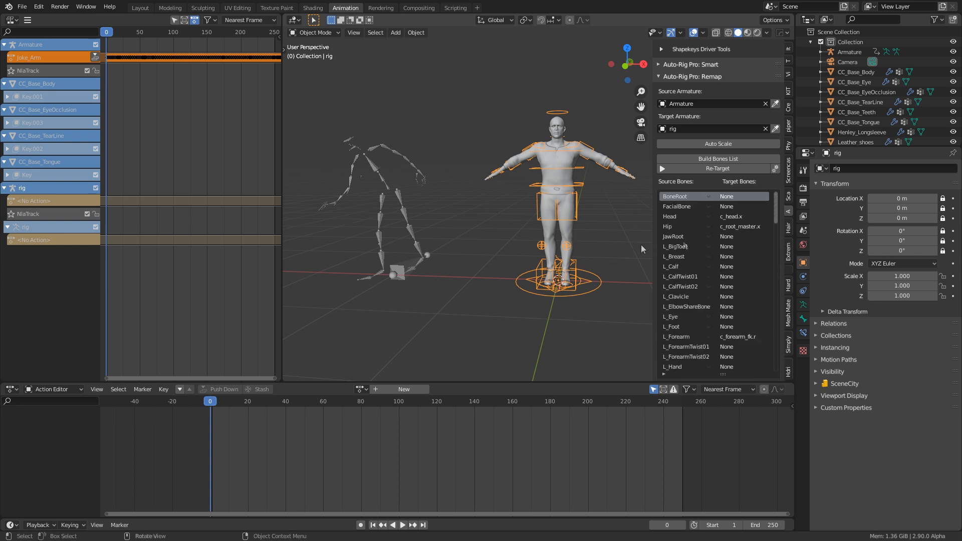
pyautogui.moveTo(777, 217); pyautogui.dragTo(782, 275)
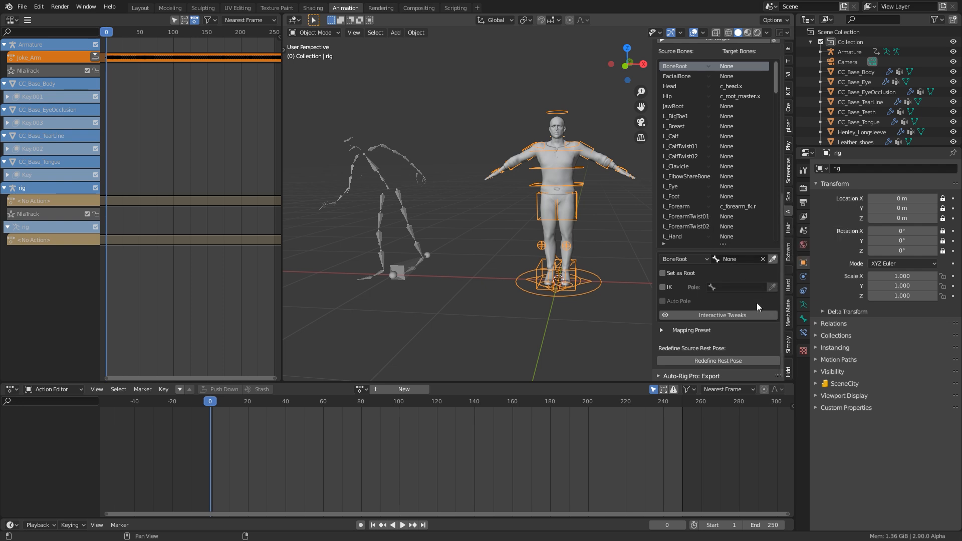
# - Import the RL_Blender_ARP_template.bmap mapping preset from the remap_presets folder in Downloads and save the file
pyautogui.click(661, 331)
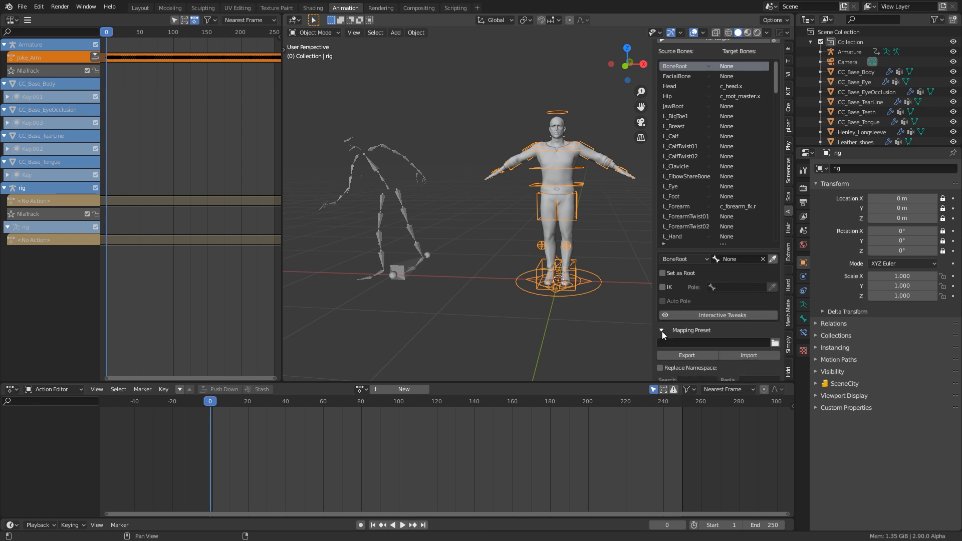
pyautogui.click(774, 343)
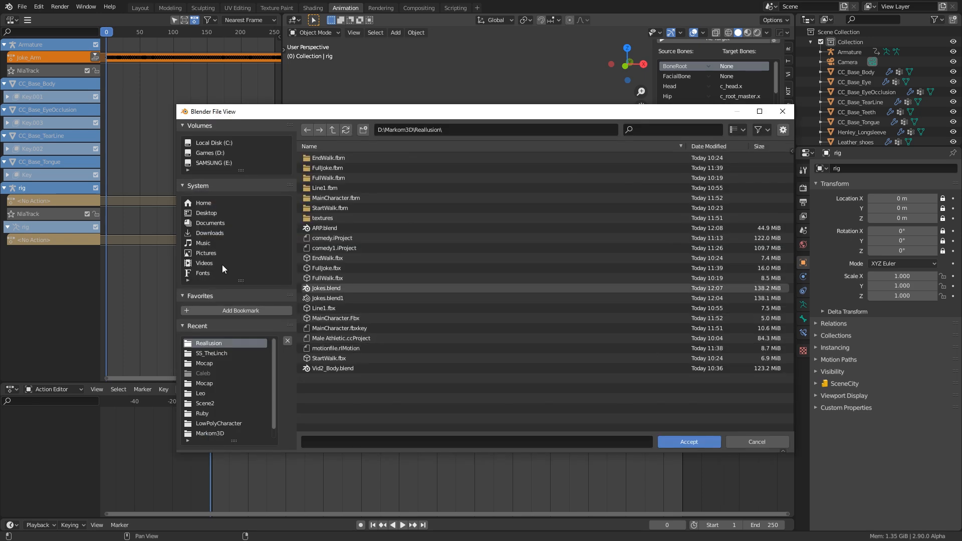
pyautogui.click(209, 233)
pyautogui.doubleClick(340, 248)
pyautogui.click(338, 188)
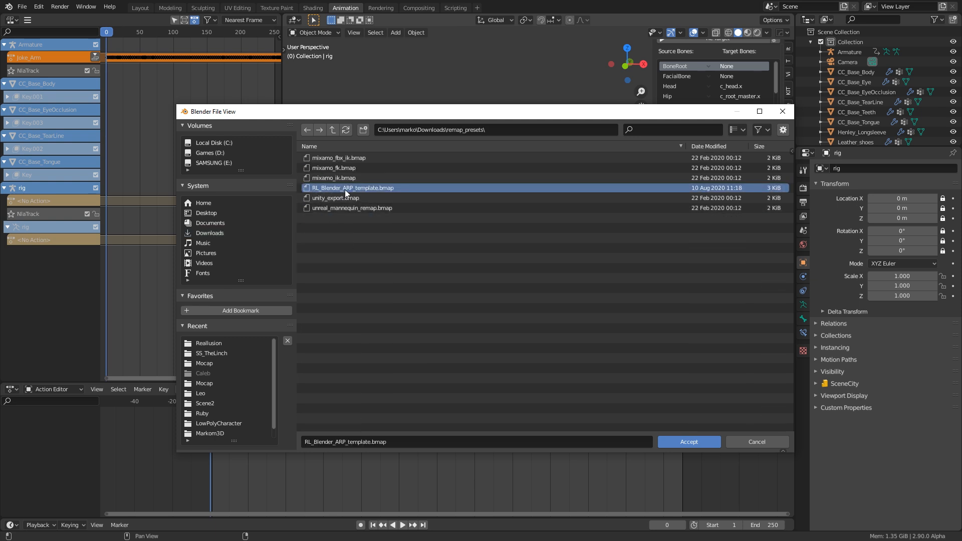
pyautogui.click(679, 443)
pyautogui.click(750, 356)
pyautogui.hotkey('ctrl', 's')
# - Retarget the Joke_Arm animation onto the rig with an end frame of 100
pyautogui.moveTo(783, 317); pyautogui.dragTo(784, 298)
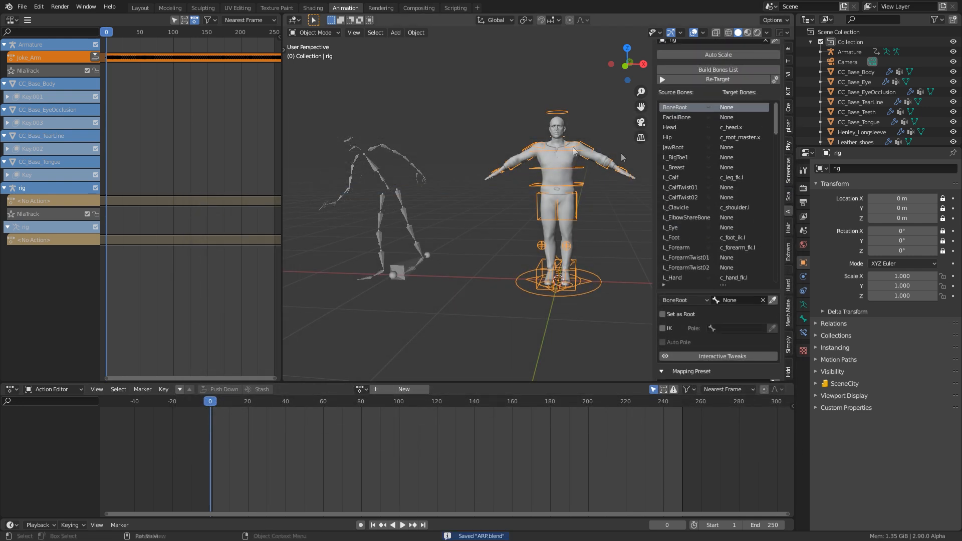
pyautogui.click(693, 80)
pyautogui.click(770, 98)
pyautogui.write('1575')
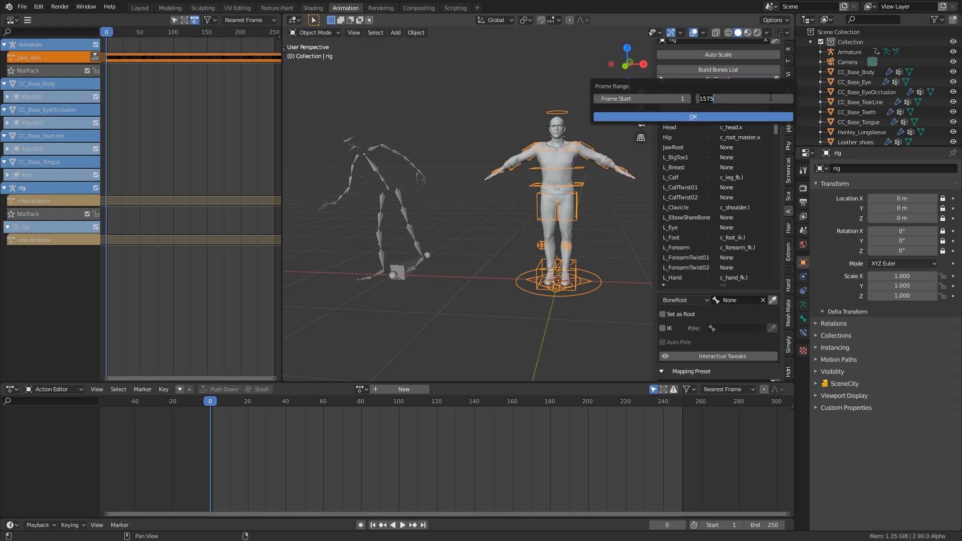
pyautogui.write('100')
pyautogui.click(691, 121)
# - Play the retargeted animation and inspect the character's deformation from another angle
pyautogui.press('space')
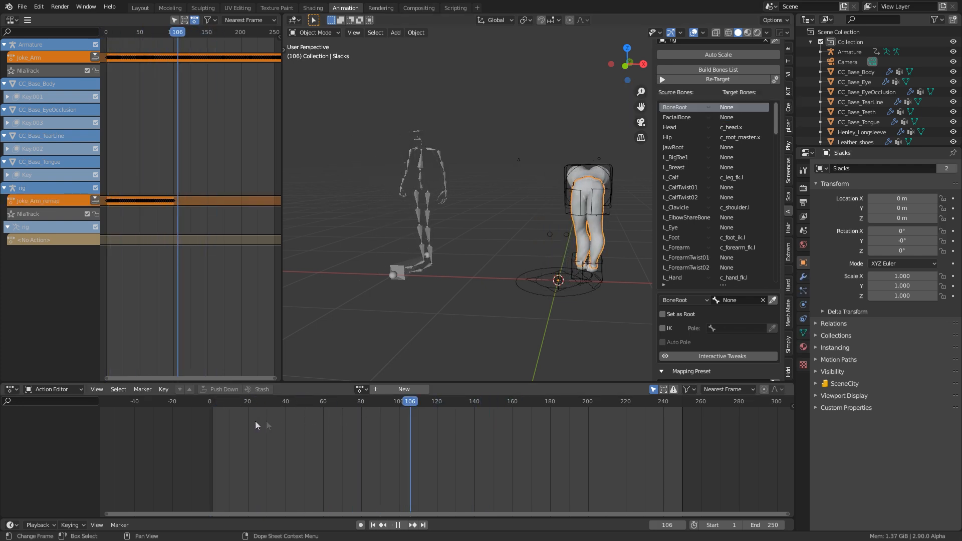
pyautogui.press('Escape')
pyautogui.moveTo(566, 349); pyautogui.dragTo(556, 310, button='middle')
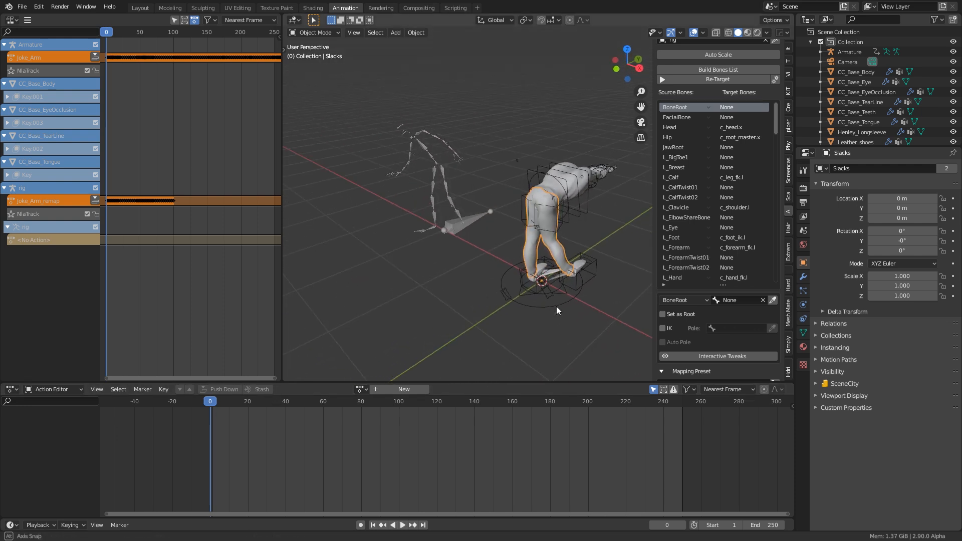
pyautogui.moveTo(555, 305); pyautogui.dragTo(563, 303, button='middle')
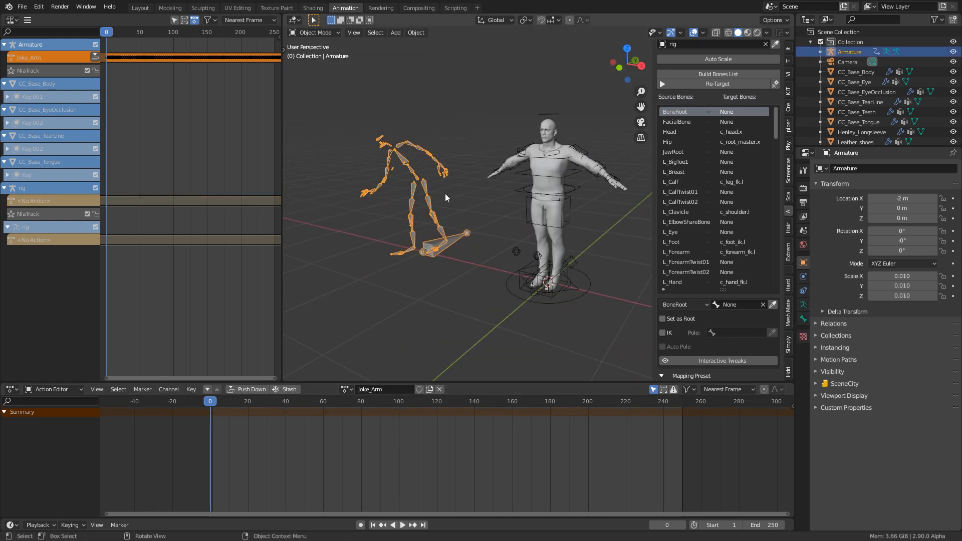
# - With the source Armature selected, run Make Local with the All option
pyautogui.press('l')
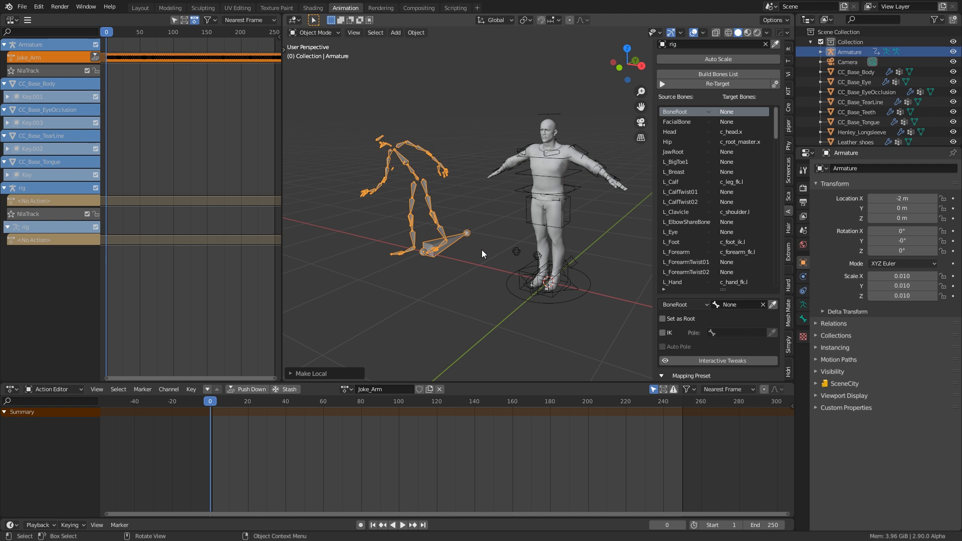
pyautogui.press('F3')
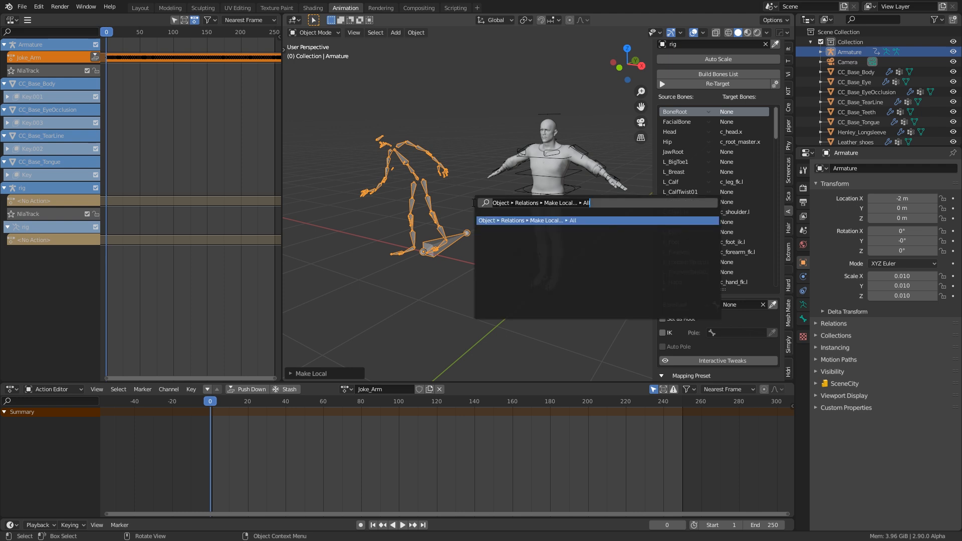
pyautogui.write('make l')
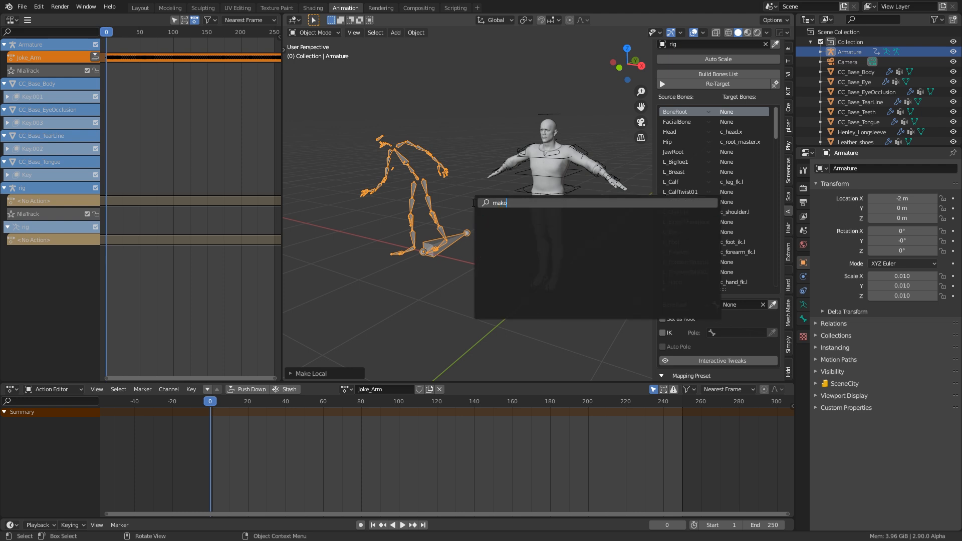
pyautogui.write('ocal')
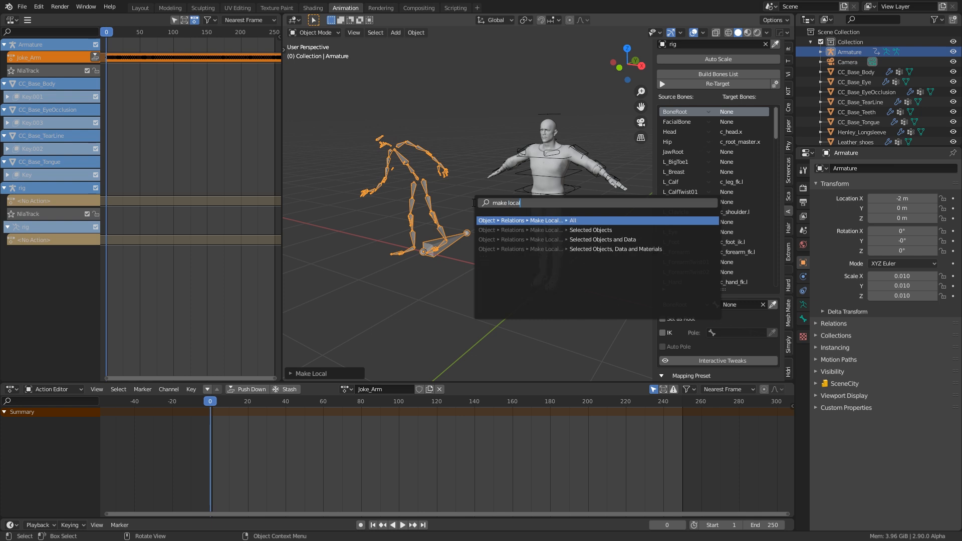
pyautogui.click(560, 221)
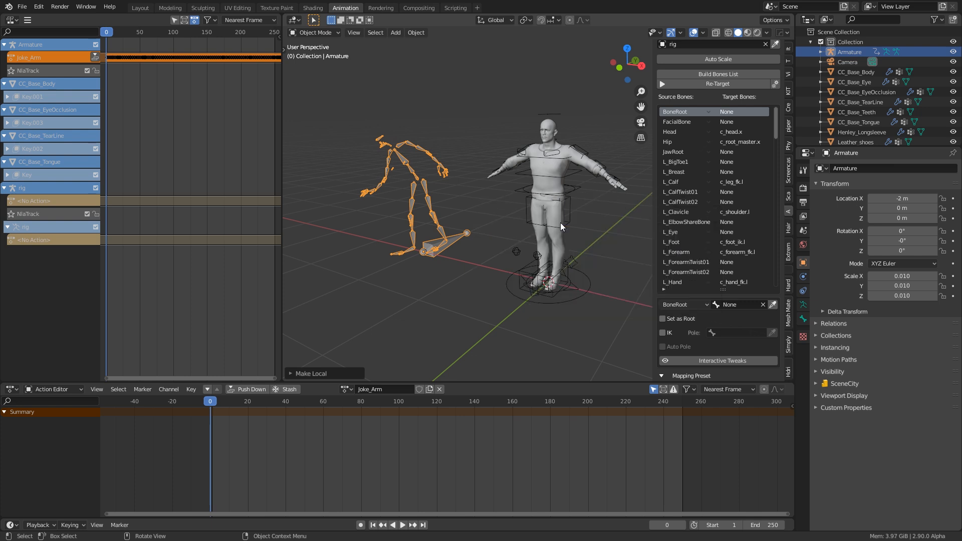
# - Select the character rig and start redefining the source armature's rest pose
pyautogui.click(573, 288)
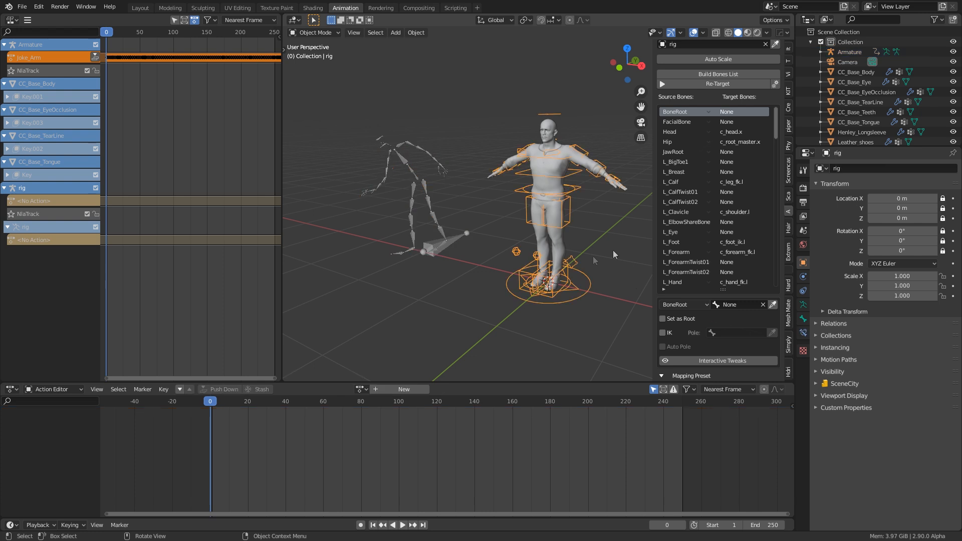
pyautogui.scroll(-5, 714, 362)
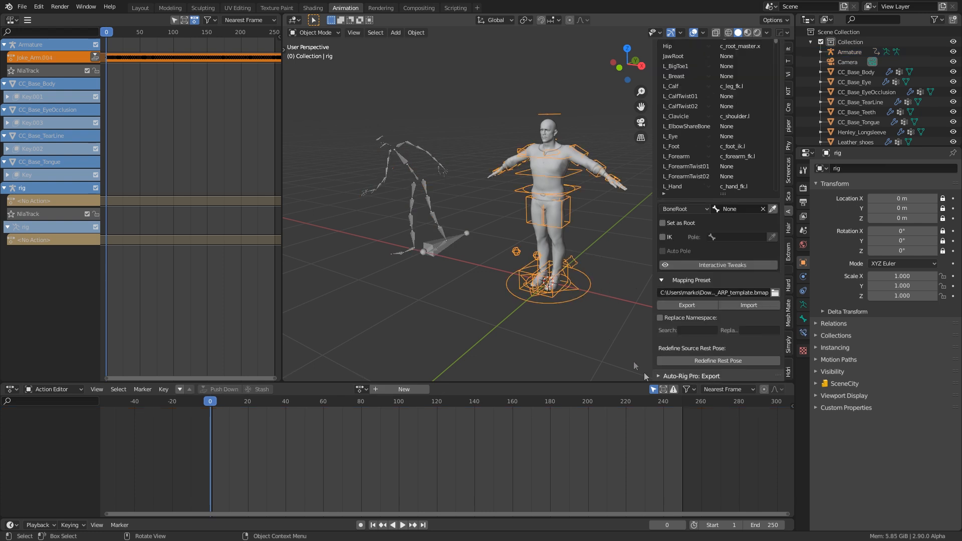
pyautogui.click(714, 362)
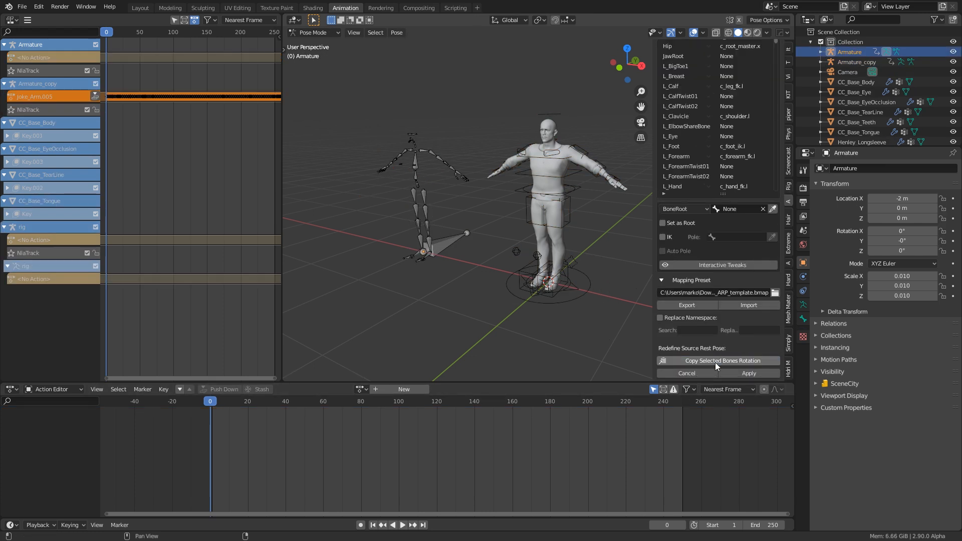
pyautogui.click(321, 33)
pyautogui.click(321, 44)
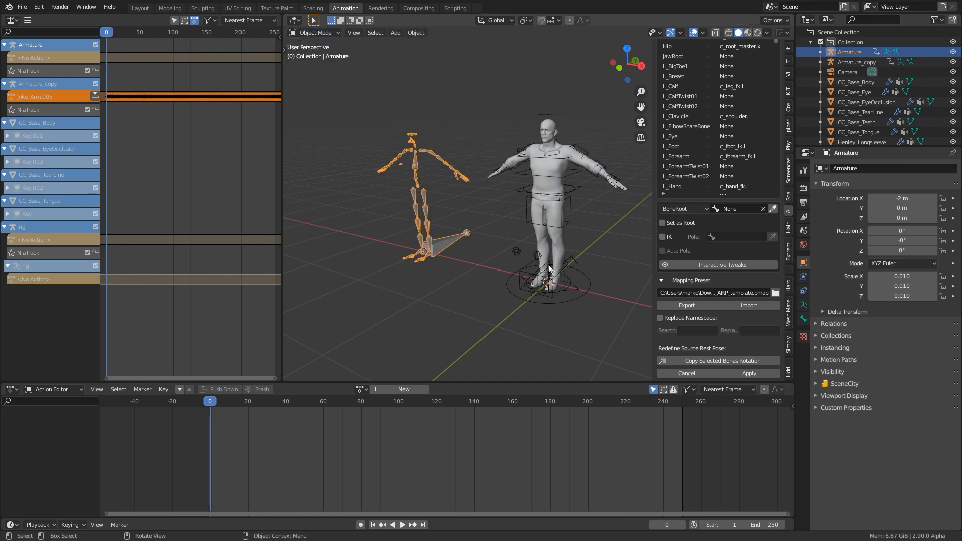
pyautogui.click(585, 287)
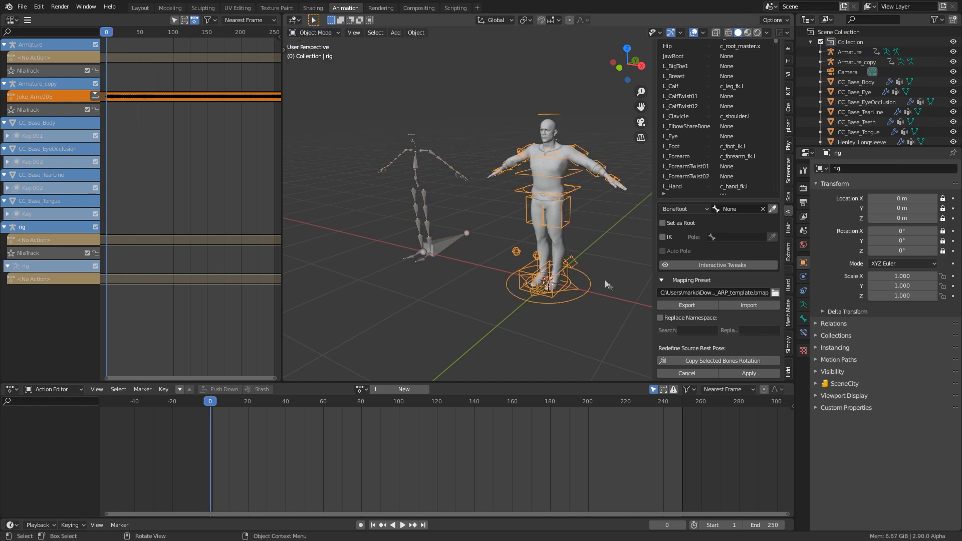
pyautogui.click(325, 35)
pyautogui.click(323, 66)
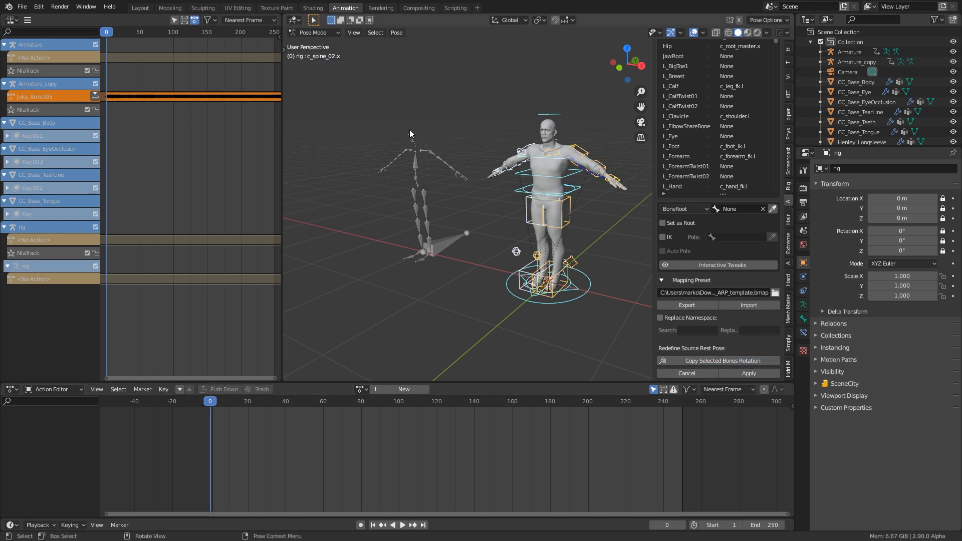
pyautogui.click(323, 33)
pyautogui.click(324, 44)
pyautogui.click(436, 154)
pyautogui.click(436, 143)
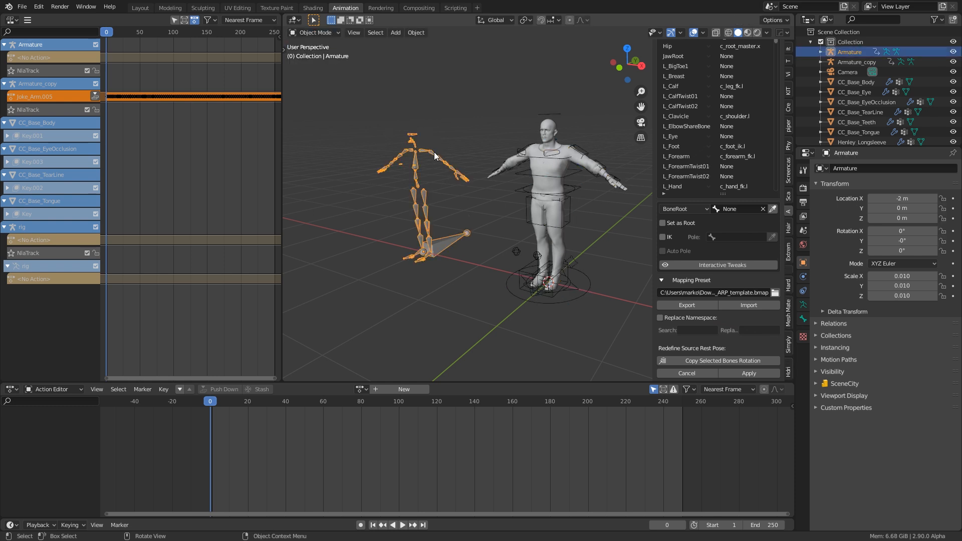
# - Select all bones of the source Armature in Pose Mode and apply the redefined rest pose
pyautogui.click(332, 32)
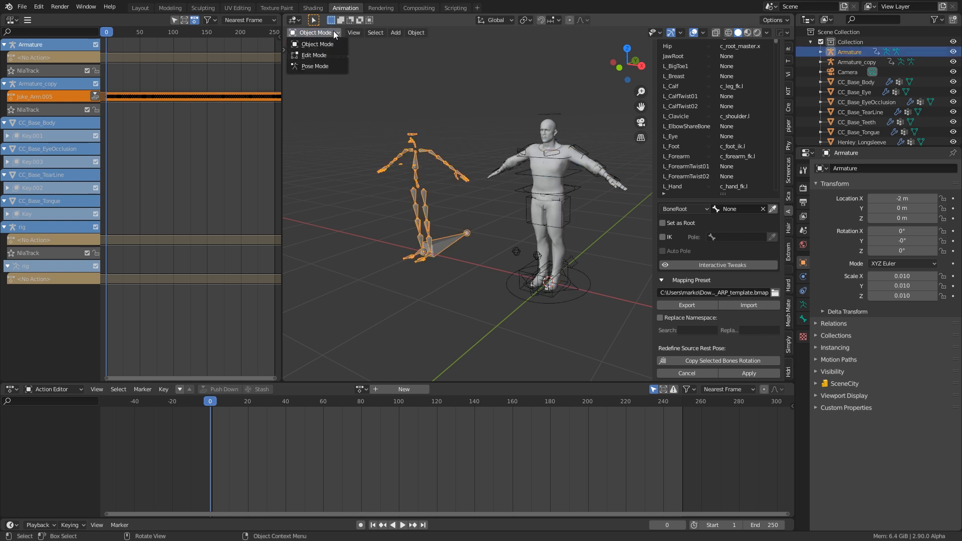
pyautogui.click(321, 64)
pyautogui.press('a')
pyautogui.click(745, 375)
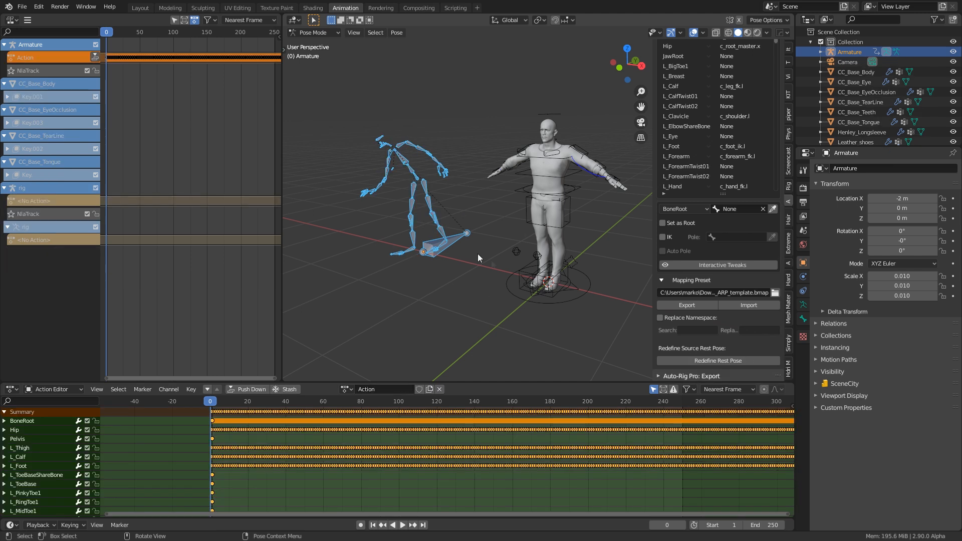
# - Retarget the source animation onto the rig for frames 1 to 1575 and play the result
pyautogui.scroll(3, 738, 276)
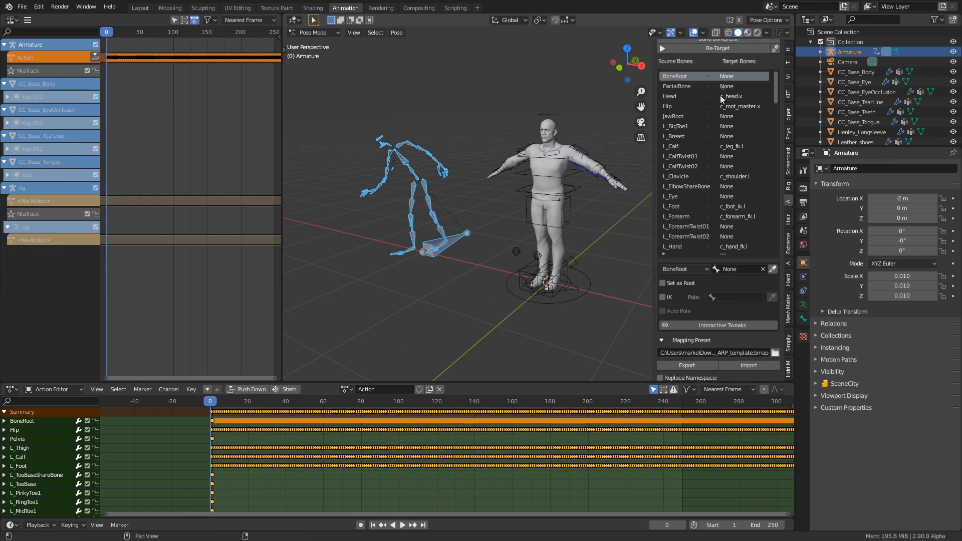
pyautogui.click(717, 48)
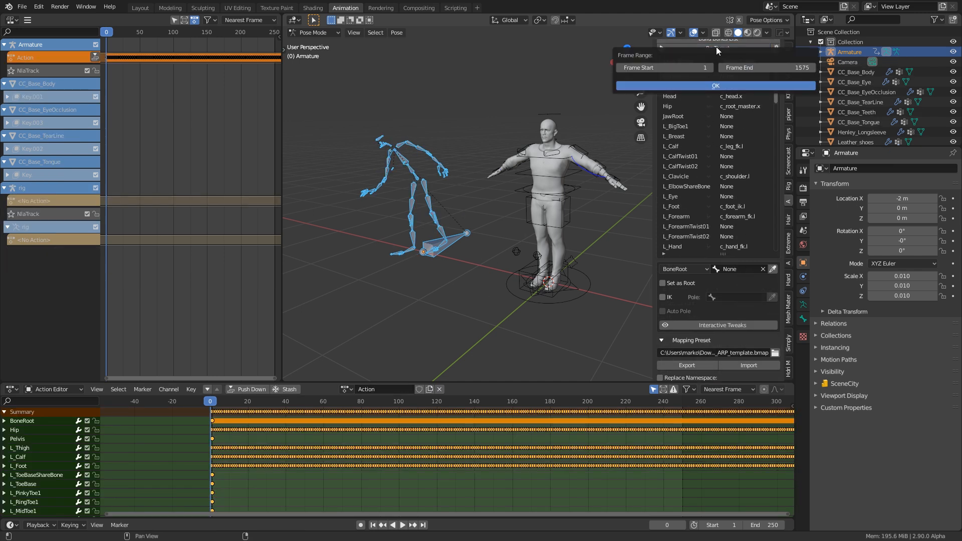
pyautogui.click(706, 85)
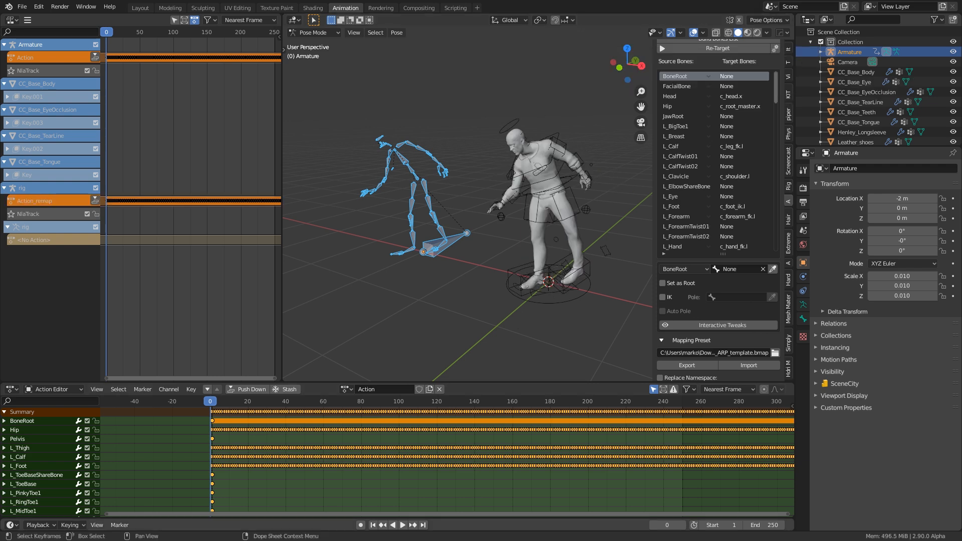
pyautogui.press('space')
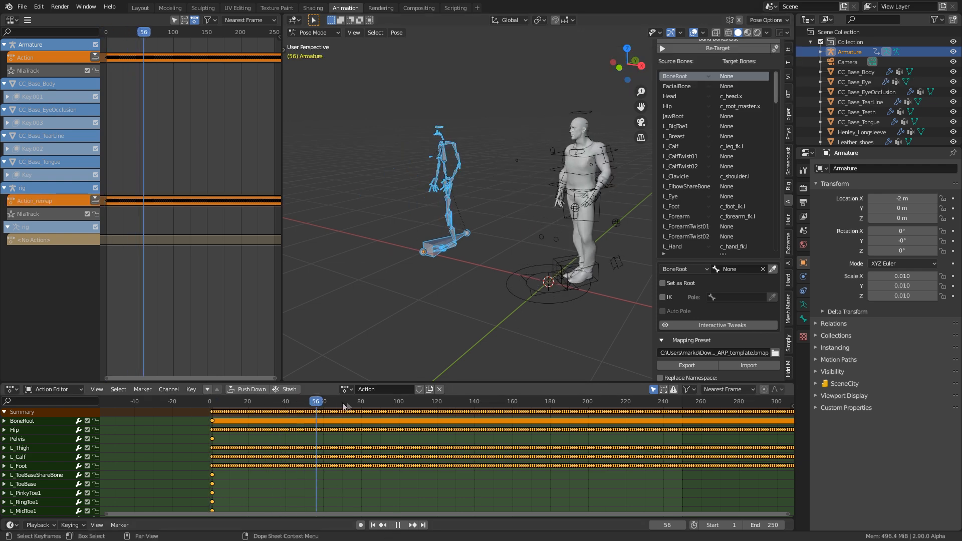
pyautogui.press('space')
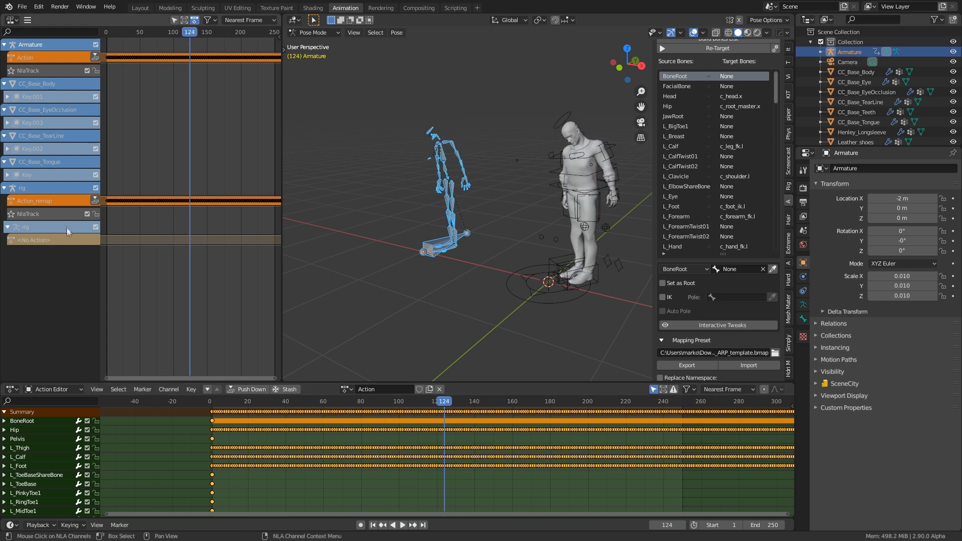
# - Push the rig's Action_remap and the Armature's Action down into NLA strips
pyautogui.click(94, 201)
pyautogui.click(95, 57)
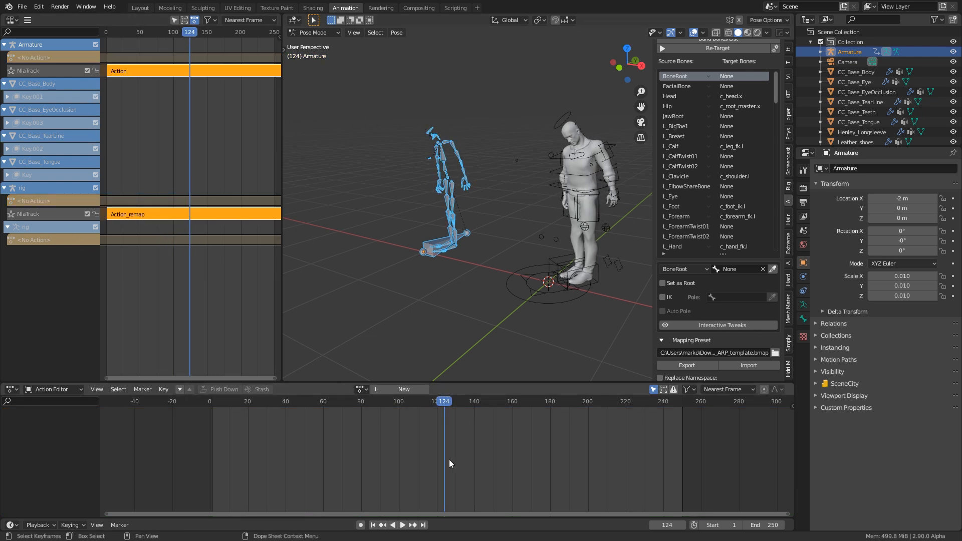
# - Scrub through the retargeted animation and examine the character's body and feet up close
pyautogui.moveTo(345, 401); pyautogui.dragTo(533, 401)
pyautogui.moveTo(485, 310); pyautogui.dragTo(524, 307, button='middle')
pyautogui.keyDown('shift'); pyautogui.moveTo(576, 284); pyautogui.dragTo(480, 322, button='middle'); pyautogui.keyUp('shift')
pyautogui.scroll(-6, 539, 414)
pyautogui.moveTo(532, 415); pyautogui.dragTo(326, 408, button='middle')
pyautogui.moveTo(323, 401); pyautogui.dragTo(602, 405)
pyautogui.scroll(5, 509, 339)
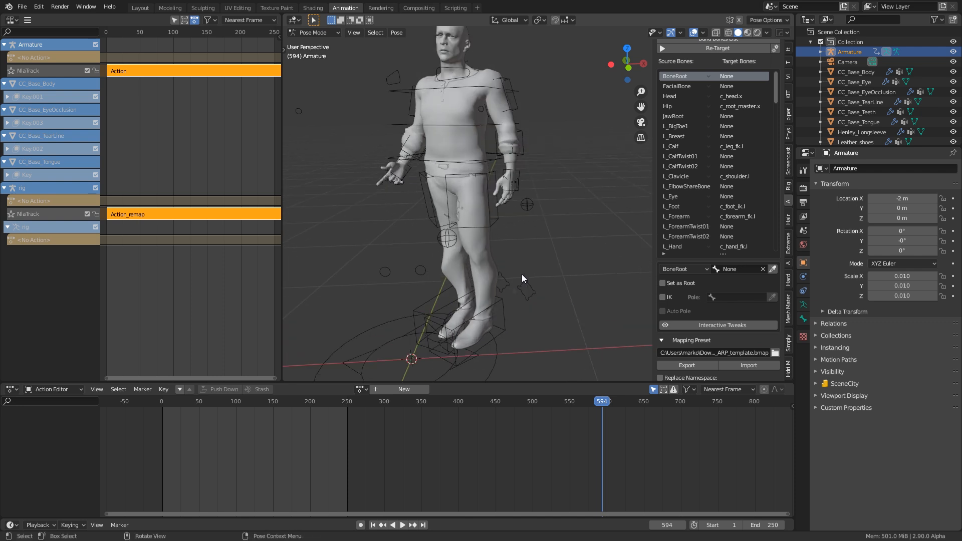
pyautogui.keyDown('shift'); pyautogui.moveTo(536, 264); pyautogui.dragTo(538, 262, button='middle'); pyautogui.keyUp('shift')
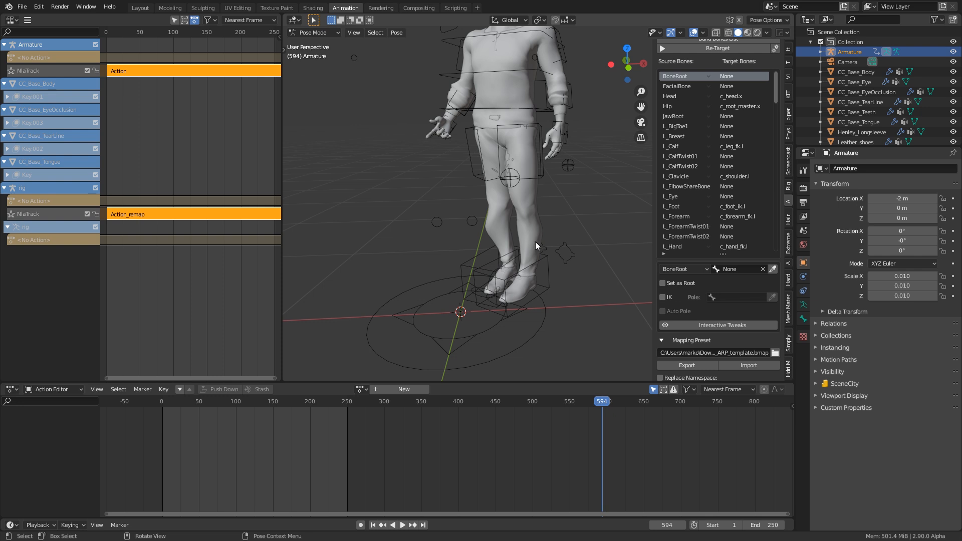
# - In the rig's Pose Mode, set the IK-FK Switch to 1.000 for both the left and right foot controls
pyautogui.click(321, 33)
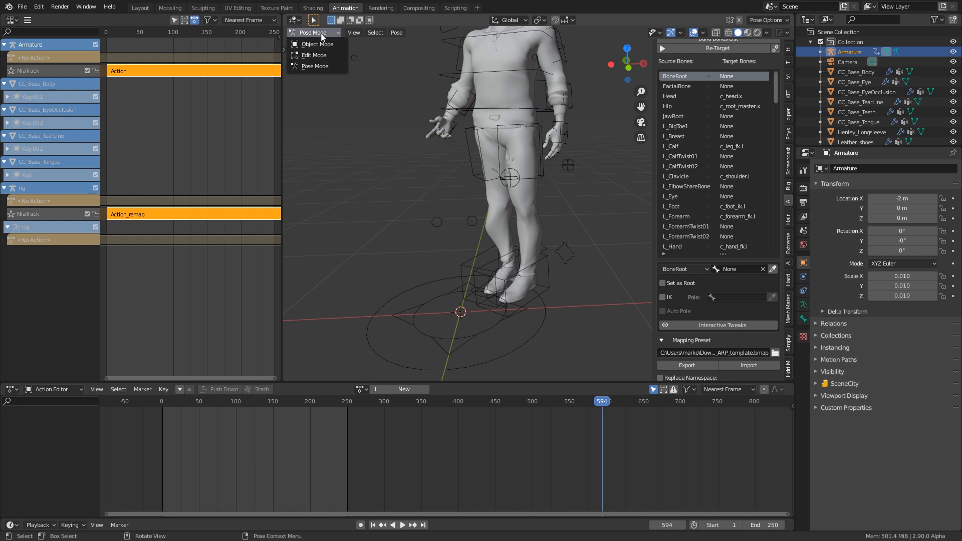
pyautogui.click(322, 37)
pyautogui.click(507, 310)
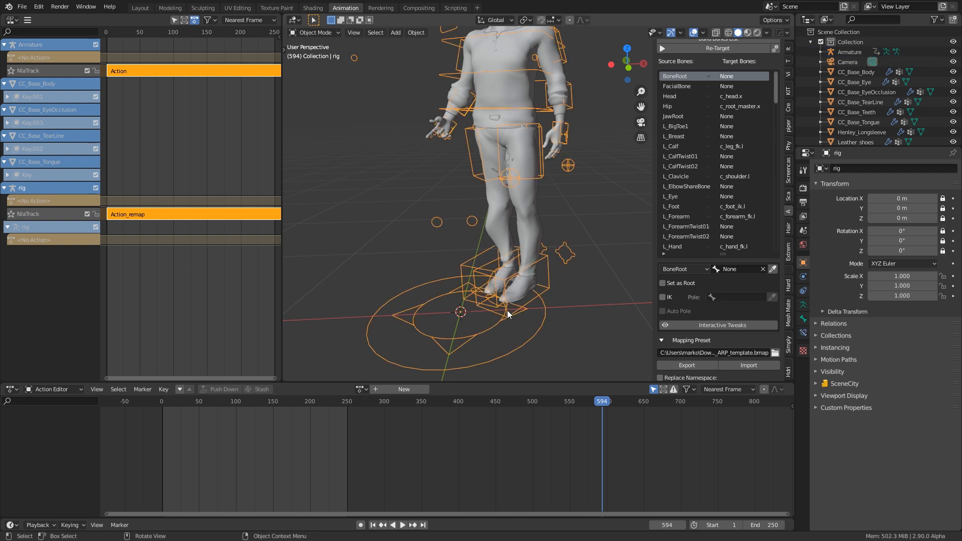
pyautogui.click(320, 33)
pyautogui.click(315, 66)
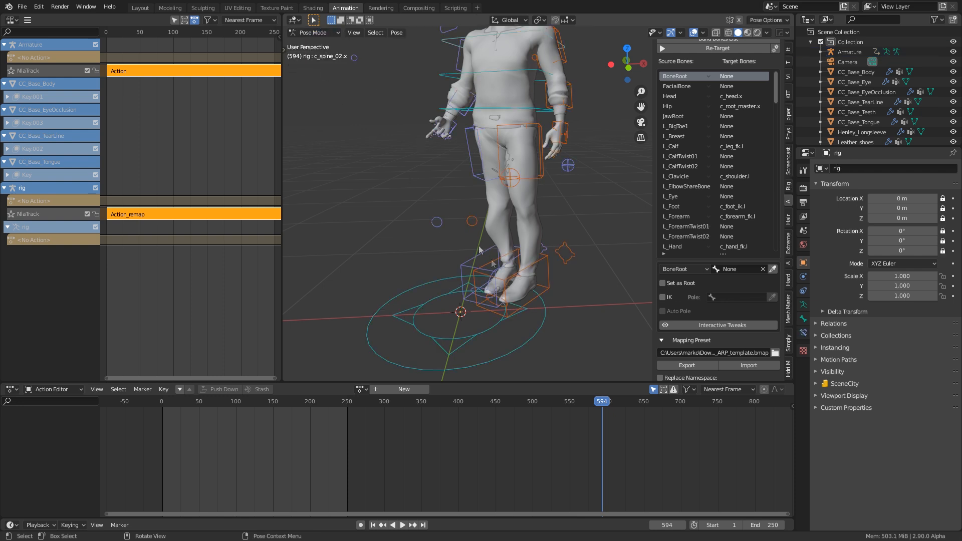
pyautogui.click(550, 275)
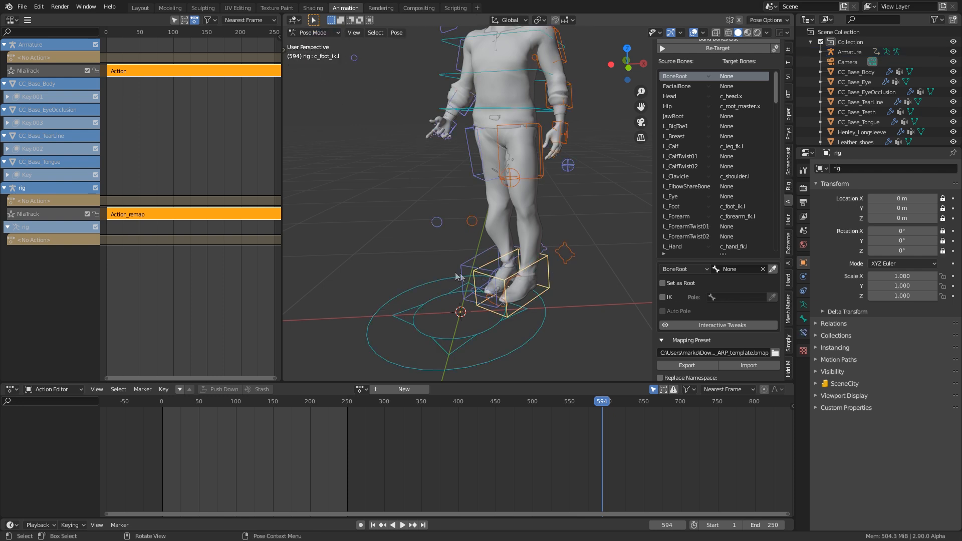
pyautogui.click(789, 49)
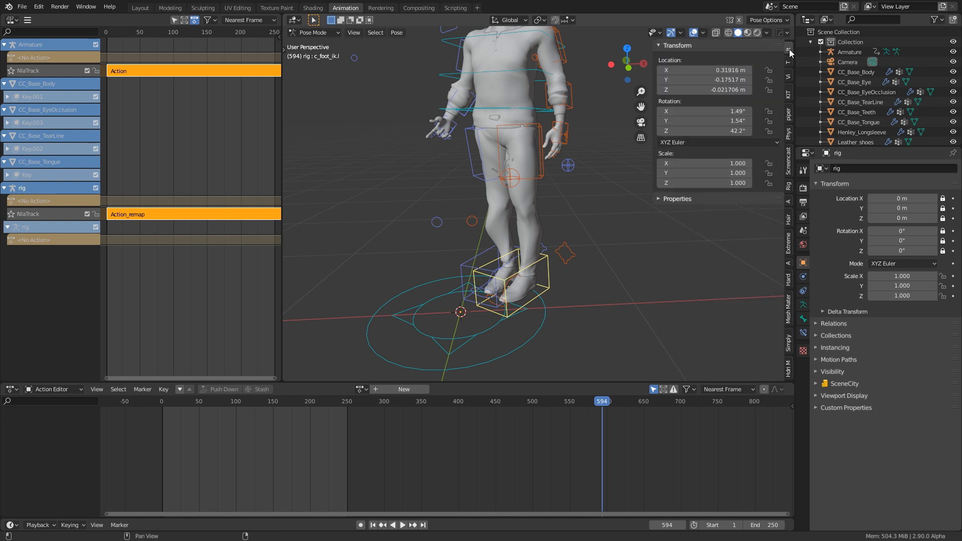
pyautogui.click(788, 59)
pyautogui.scroll(-2, 723, 207)
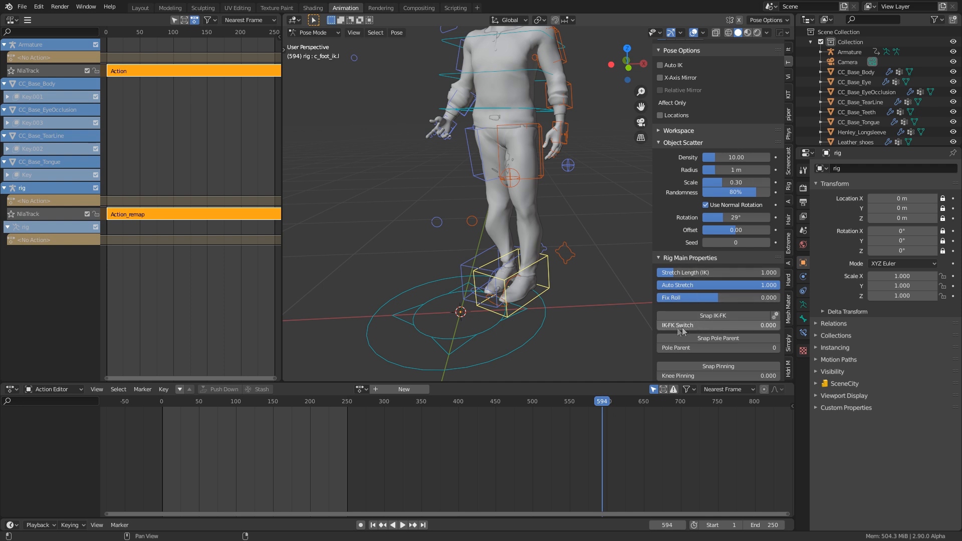
pyautogui.moveTo(664, 326); pyautogui.dragTo(761, 326)
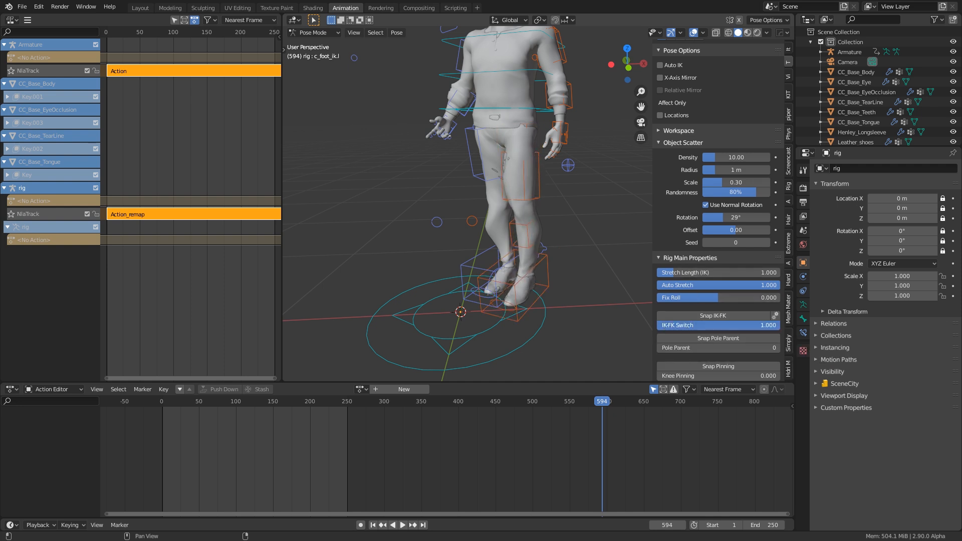
pyautogui.click(465, 271)
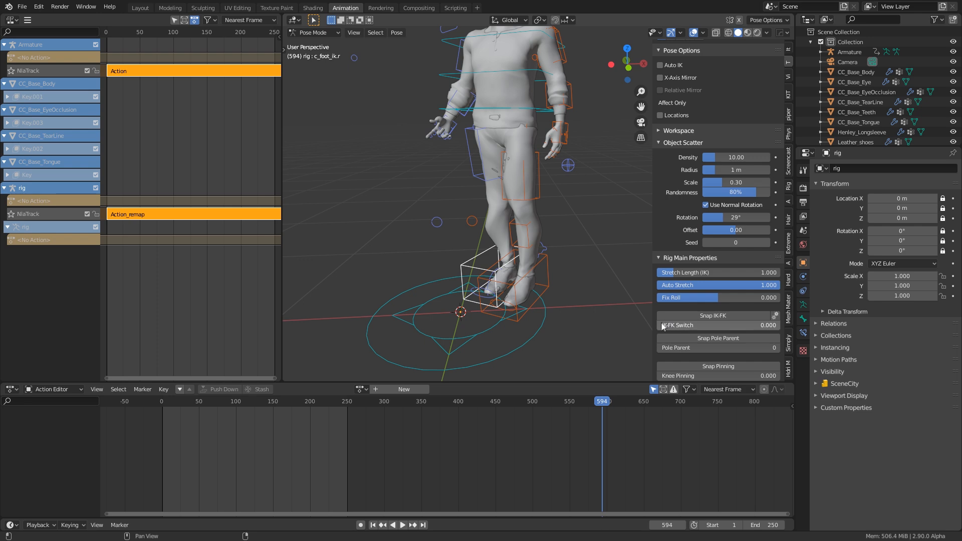
pyautogui.moveTo(664, 327); pyautogui.dragTo(766, 327)
# - Enter tweak mode on the rig's Action_remap strip and go to frame 195
pyautogui.moveTo(380, 401); pyautogui.dragTo(779, 406)
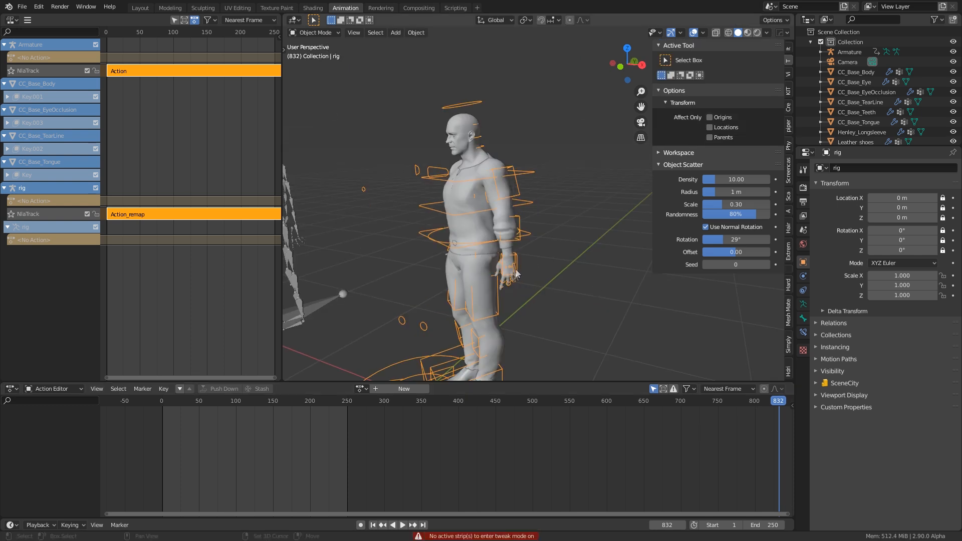
pyautogui.keyDown('shift'); pyautogui.moveTo(514, 272); pyautogui.dragTo(534, 249, button='middle'); pyautogui.keyUp('shift')
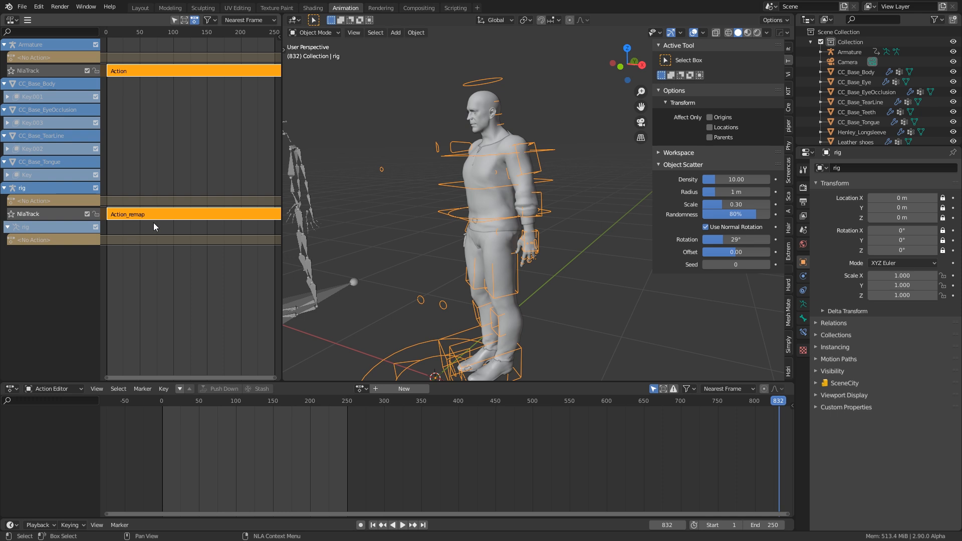
pyautogui.press('Tab')
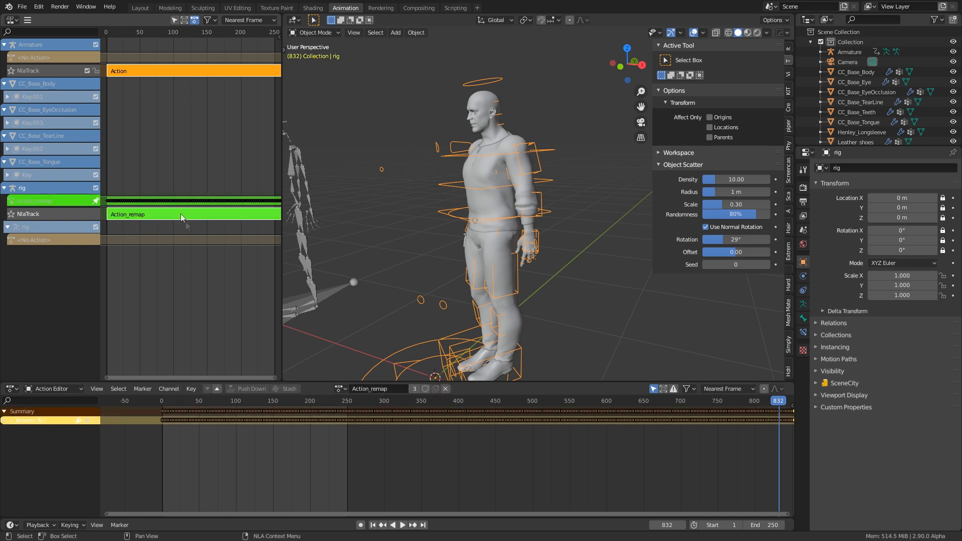
pyautogui.click(306, 400)
# - Try to rotate the left upper-arm FK control away from the body at frame 195 and insert a Rotation keyframe
pyautogui.click(317, 32)
pyautogui.click(313, 63)
pyautogui.click(545, 173)
pyautogui.moveTo(509, 255); pyautogui.dragTo(536, 259, button='middle')
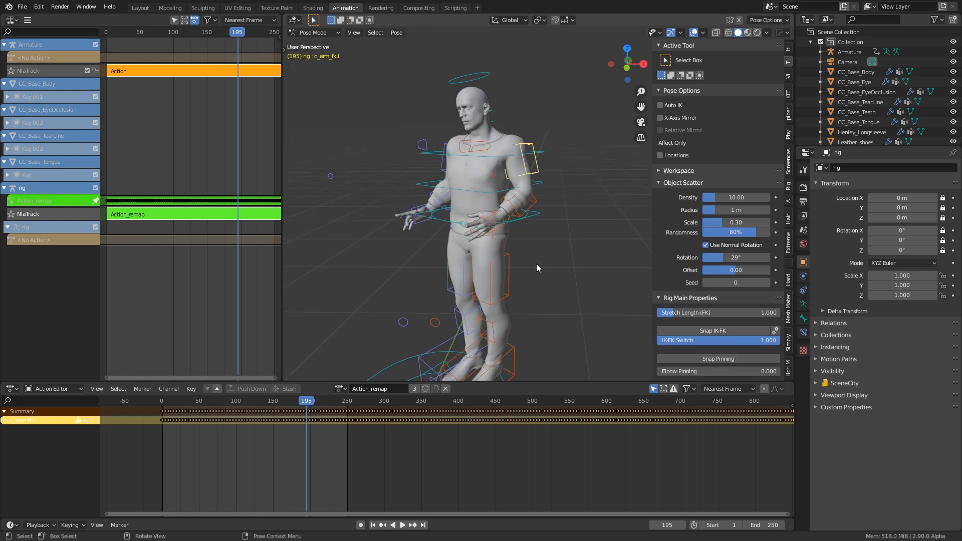
pyautogui.press('r')
pyautogui.click(585, 194)
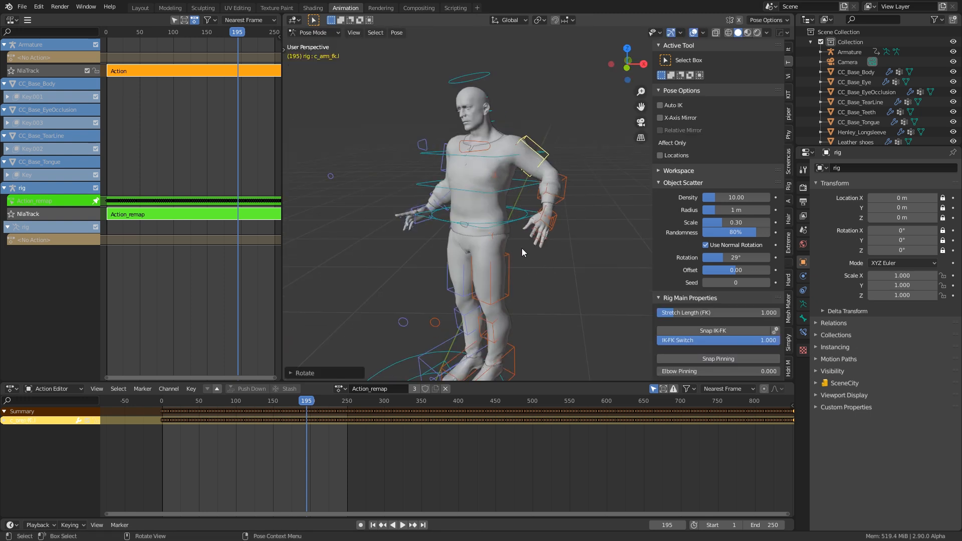
pyautogui.press('i')
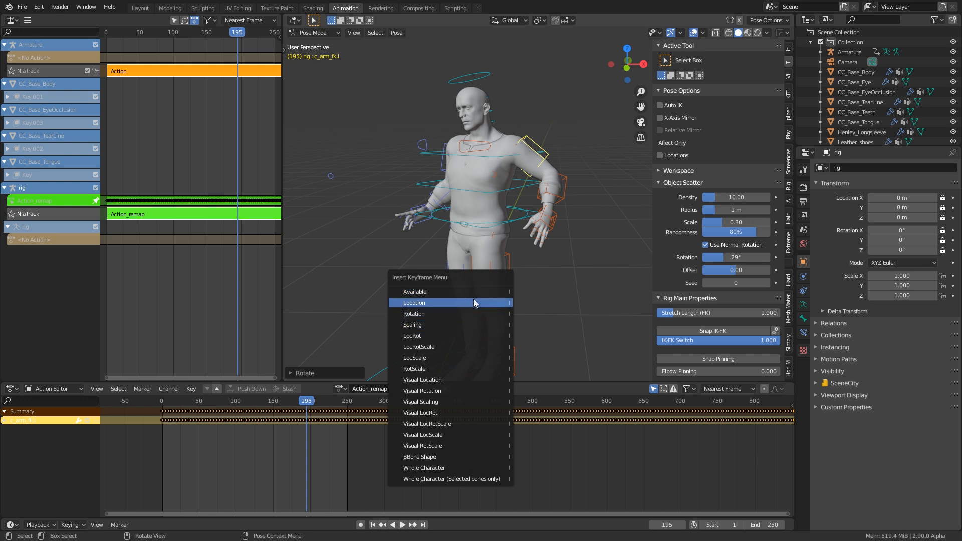
pyautogui.click(471, 312)
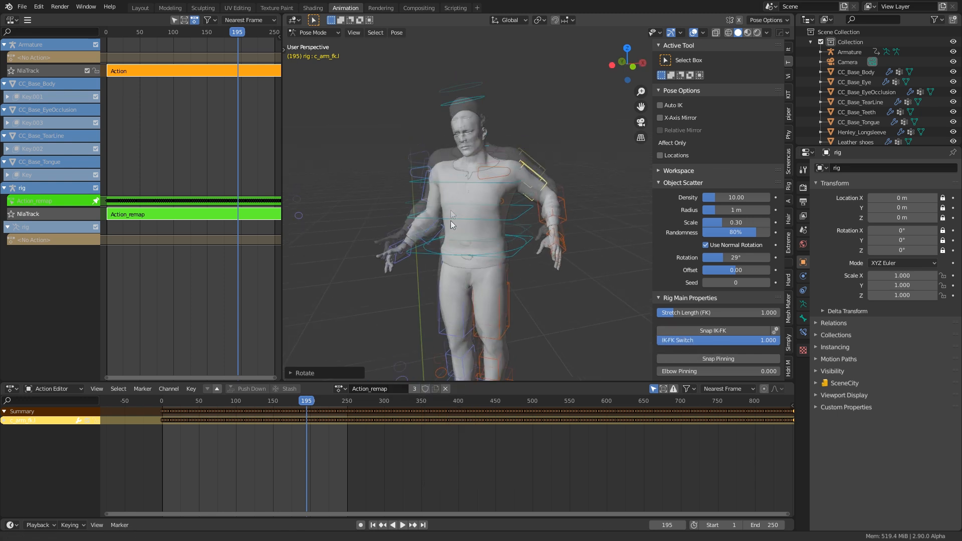
# - Select CC_Base_Body in Object Mode and enlarge its shape key list to browse the facial shape keys
pyautogui.click(329, 34)
pyautogui.click(326, 45)
pyautogui.click(455, 142)
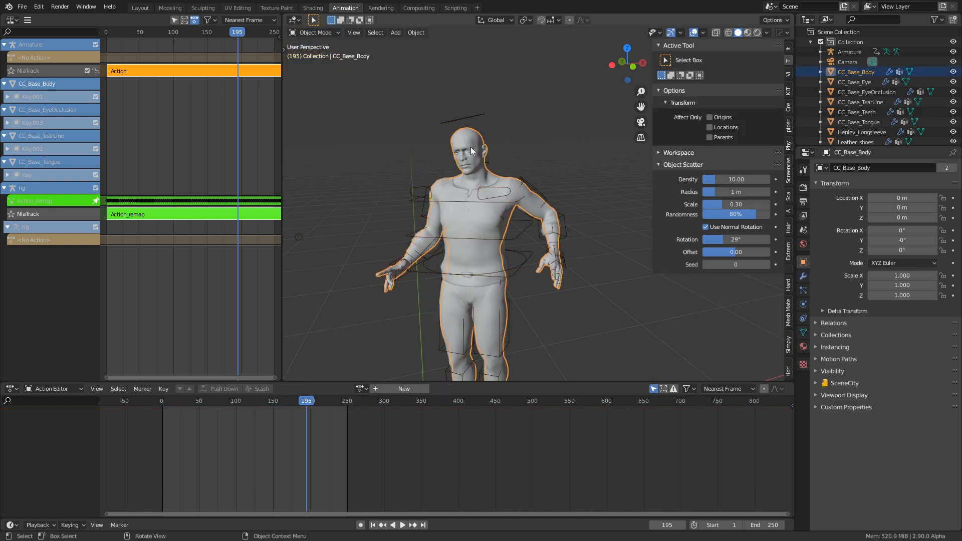
pyautogui.scroll(6, 471, 146)
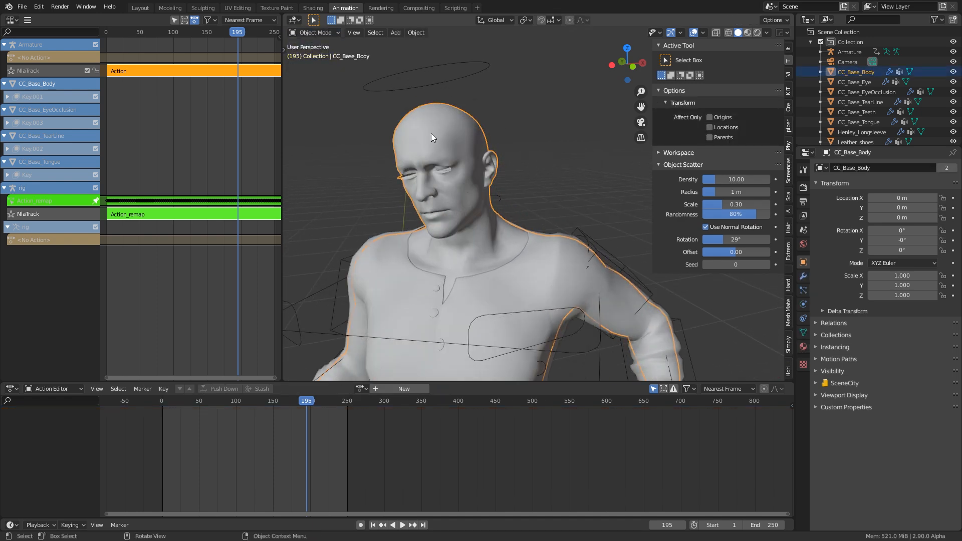
pyautogui.moveTo(431, 133); pyautogui.dragTo(398, 172, button='middle')
pyautogui.click(803, 332)
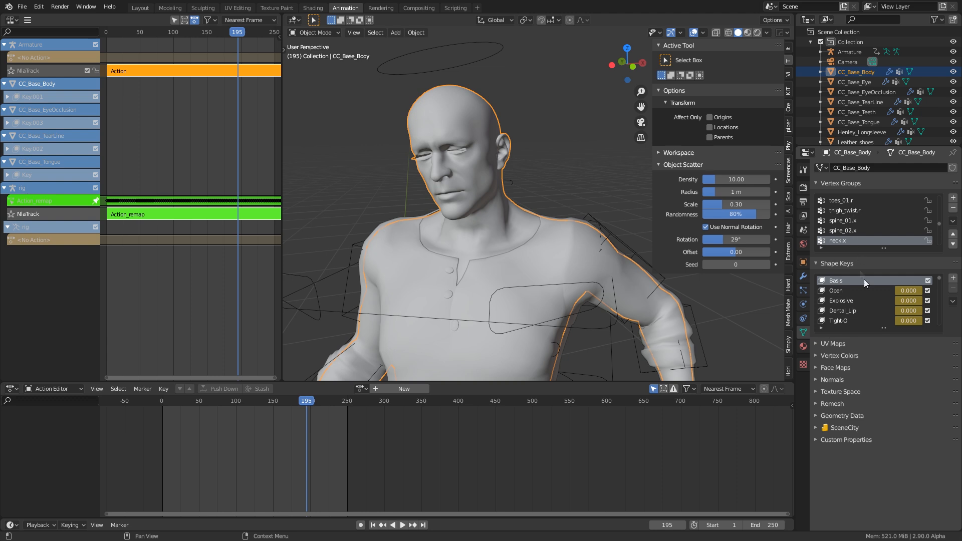
pyautogui.scroll(-4, 860, 286)
pyautogui.moveTo(871, 327); pyautogui.dragTo(872, 458)
pyautogui.scroll(-6, 873, 406)
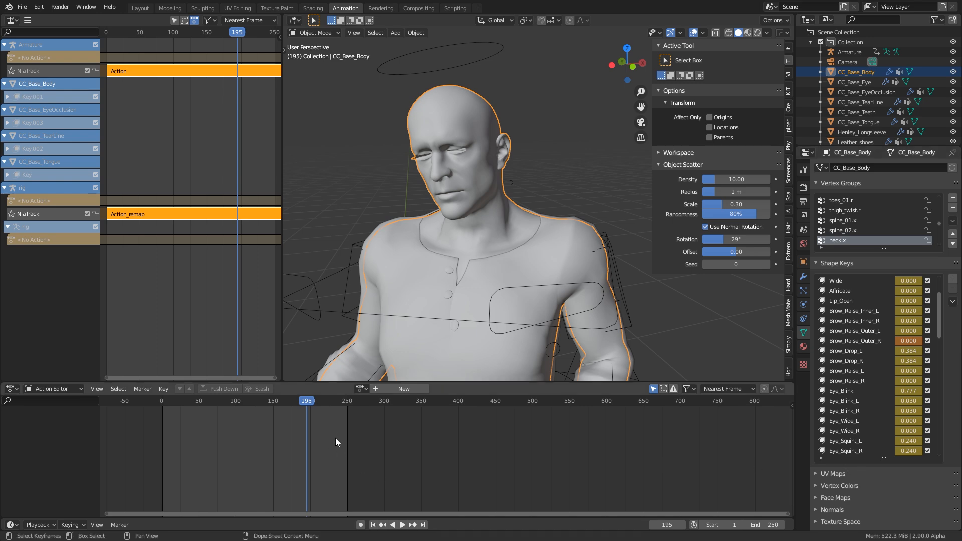
# - Show the Joke_Body action in the Shape Key Editor and set the body's Eye_Blink shape key to 0.000
pyautogui.click(65, 388)
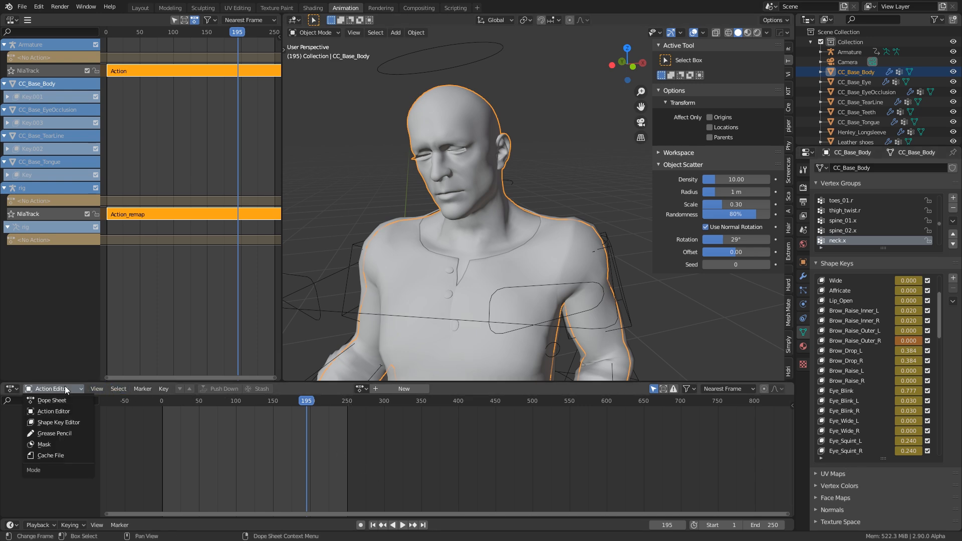
pyautogui.click(64, 423)
pyautogui.press('Tab')
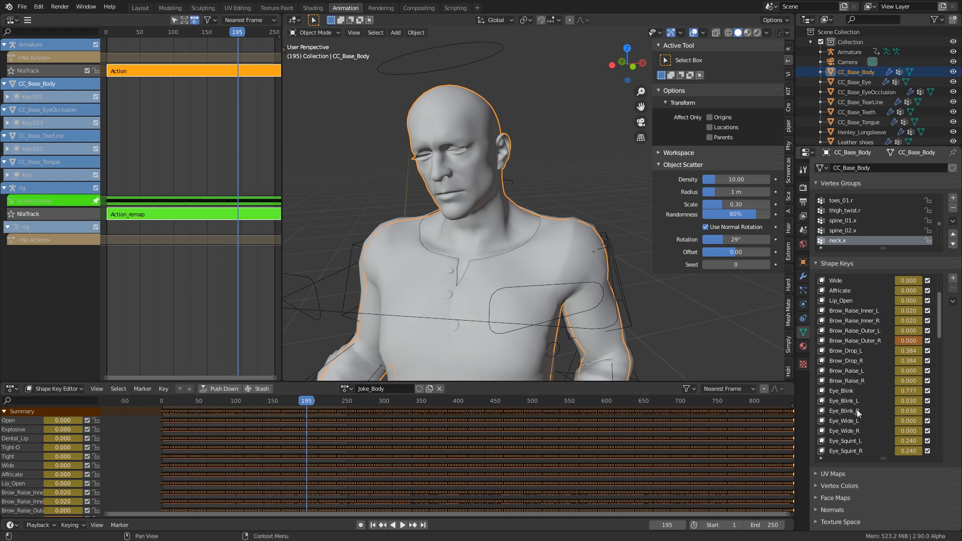
pyautogui.moveTo(905, 392)
pyautogui.mouseDown()
pyautogui.moveTo(929, 392)
pyautogui.moveTo(891, 392)
pyautogui.mouseUp()
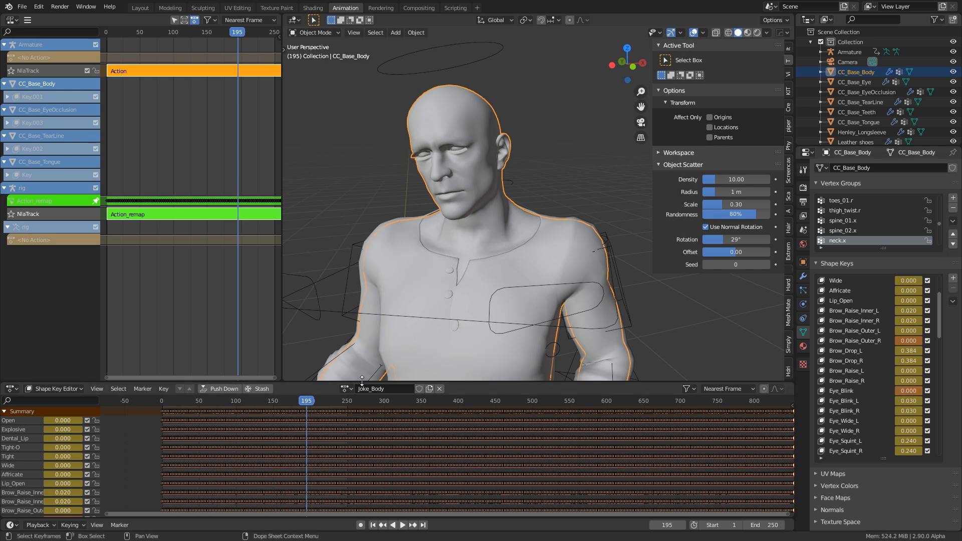